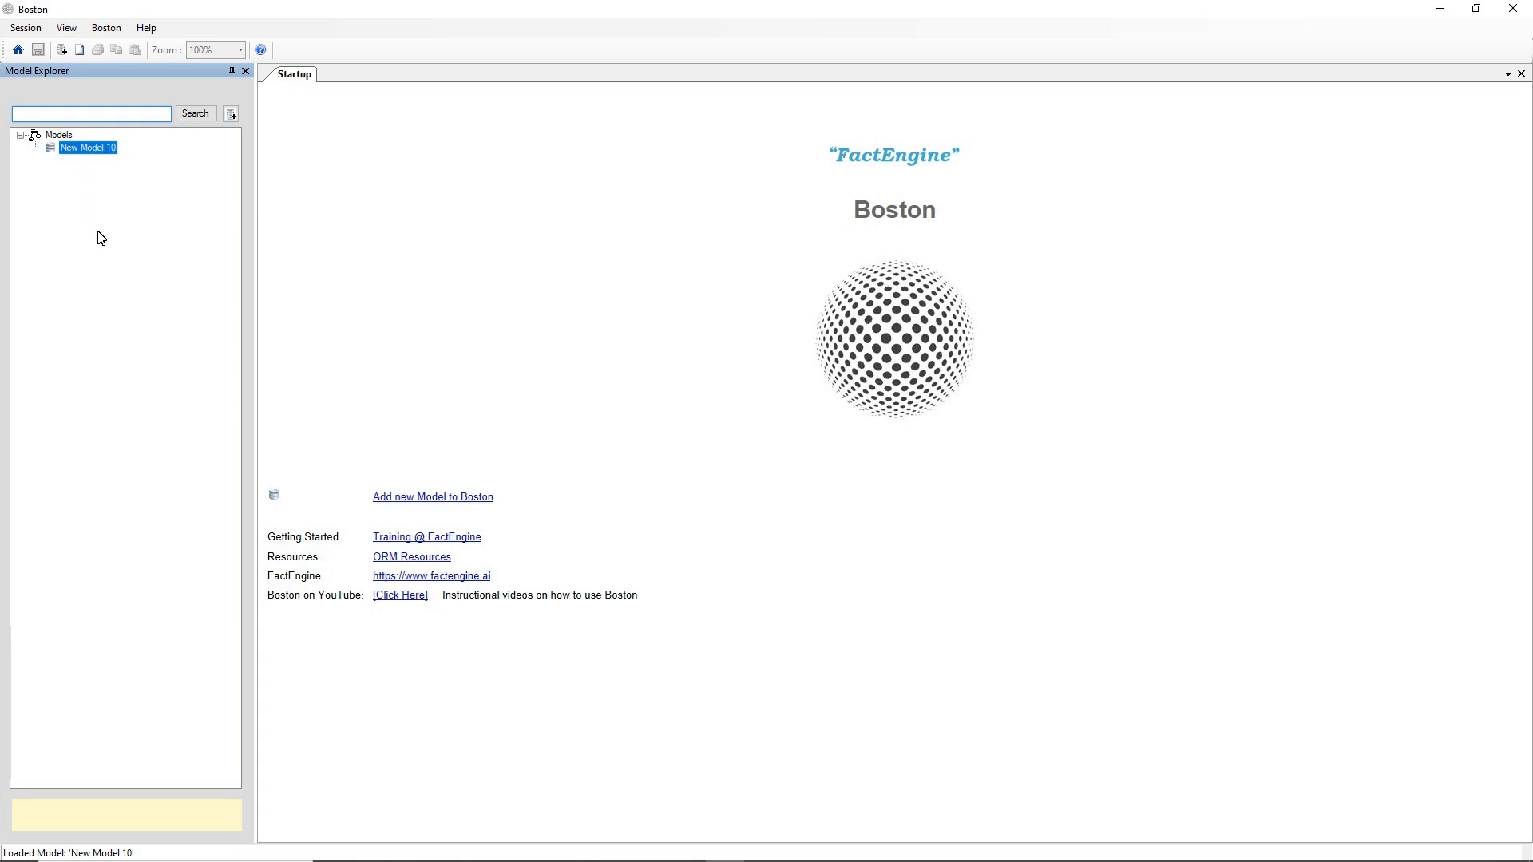
Step: Open the FEKL Uploader for New Model 10 and open the file FEKL-Satellite.txt in it
right_click(92, 153)
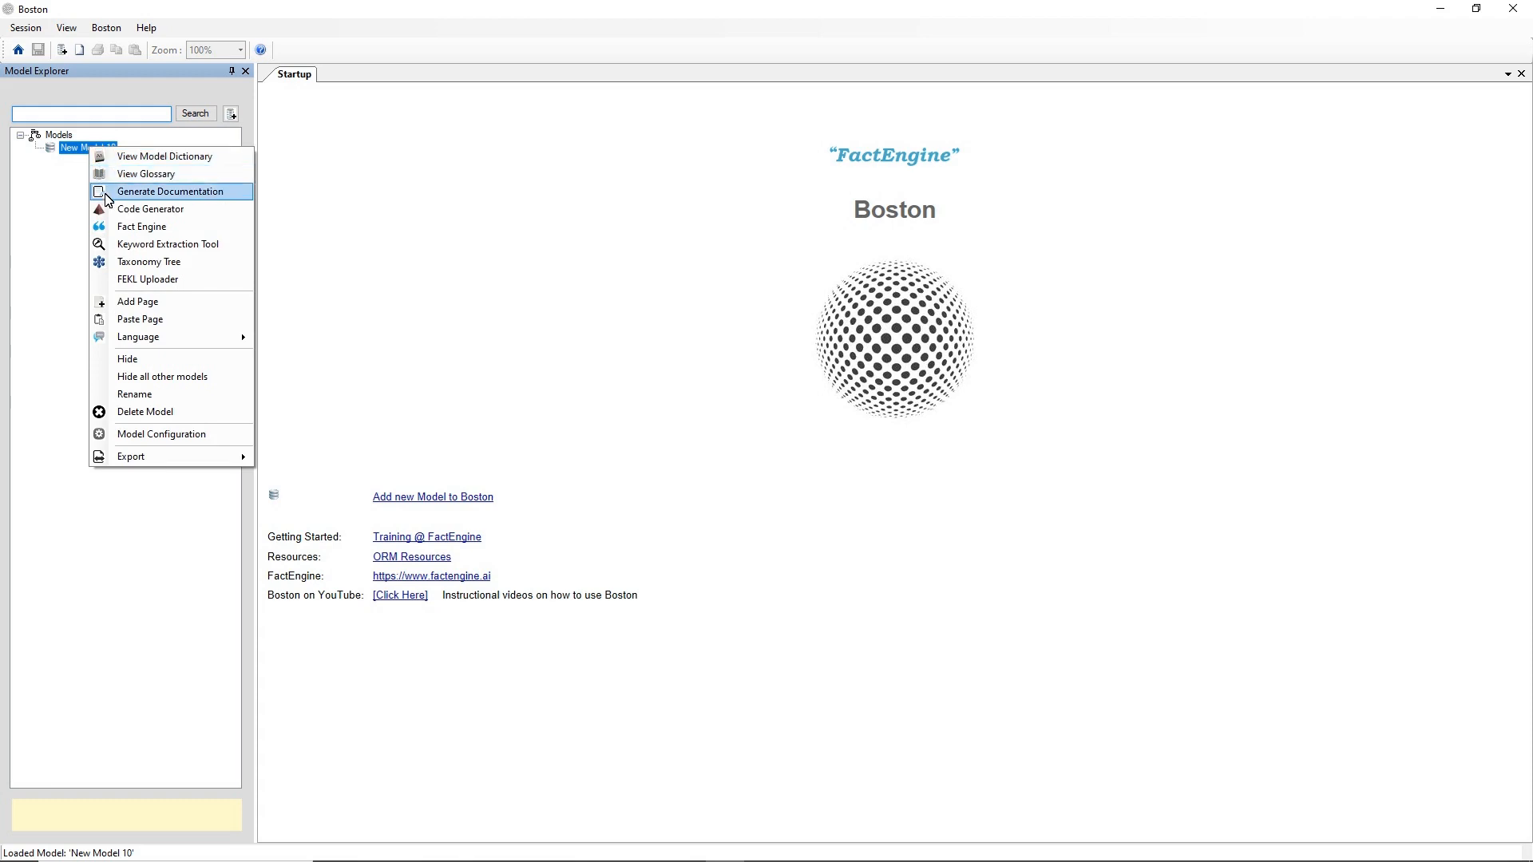
left_click(175, 281)
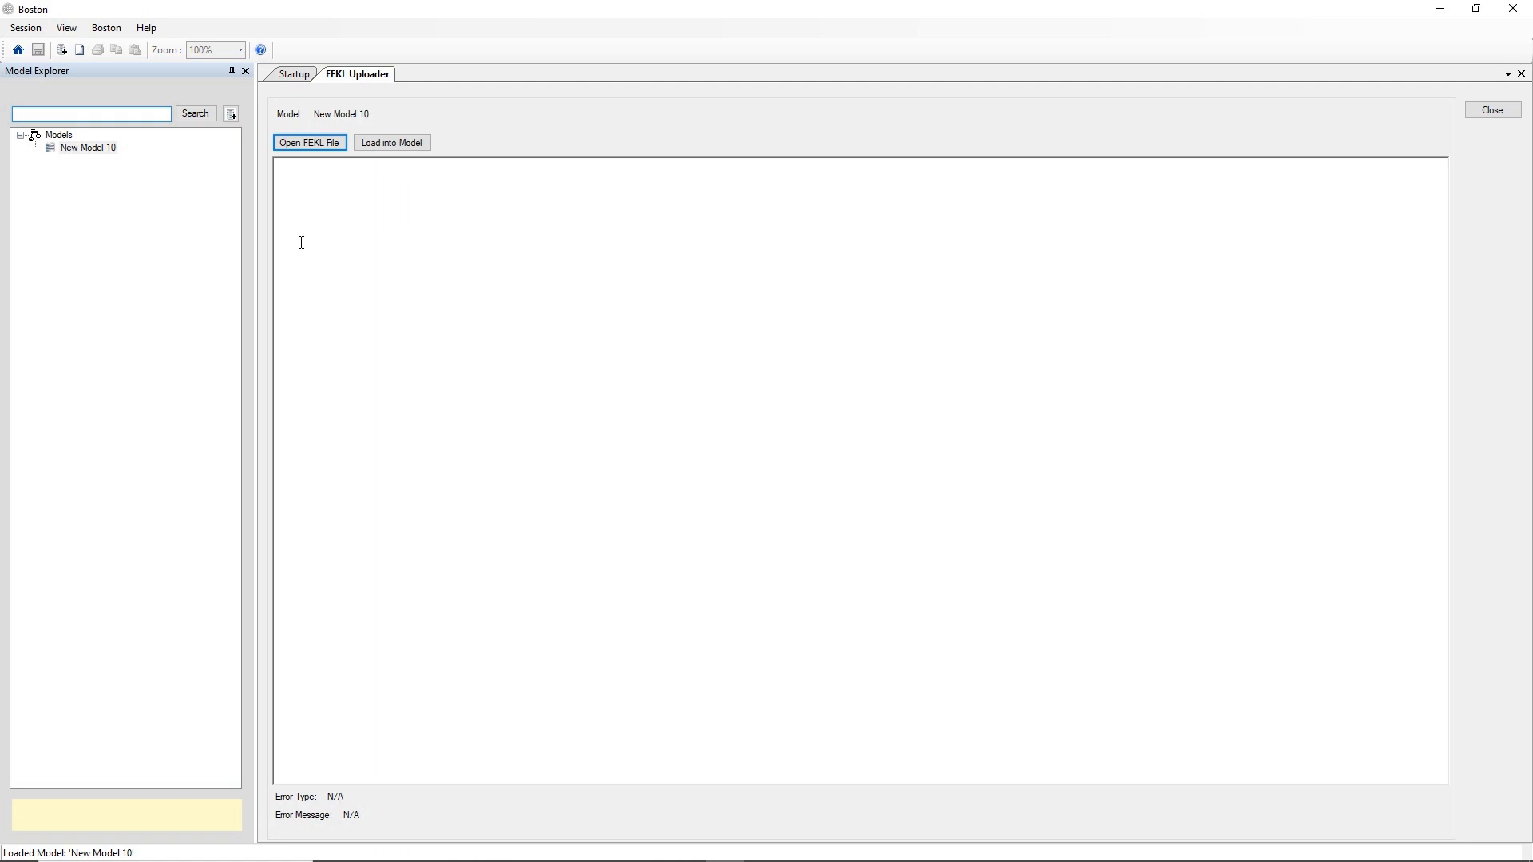
left_click(335, 146)
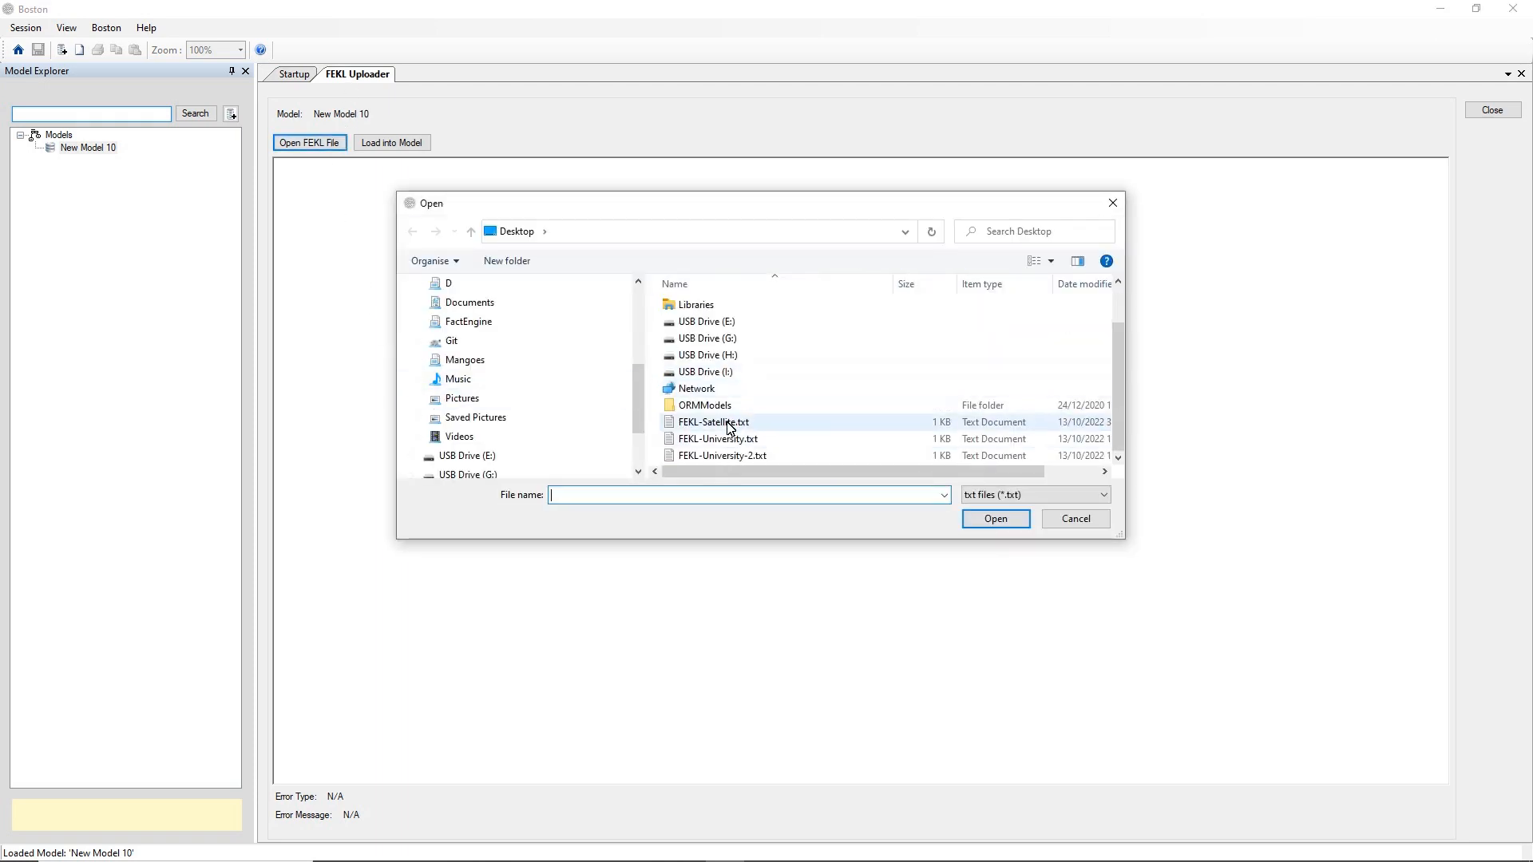
double_click(727, 422)
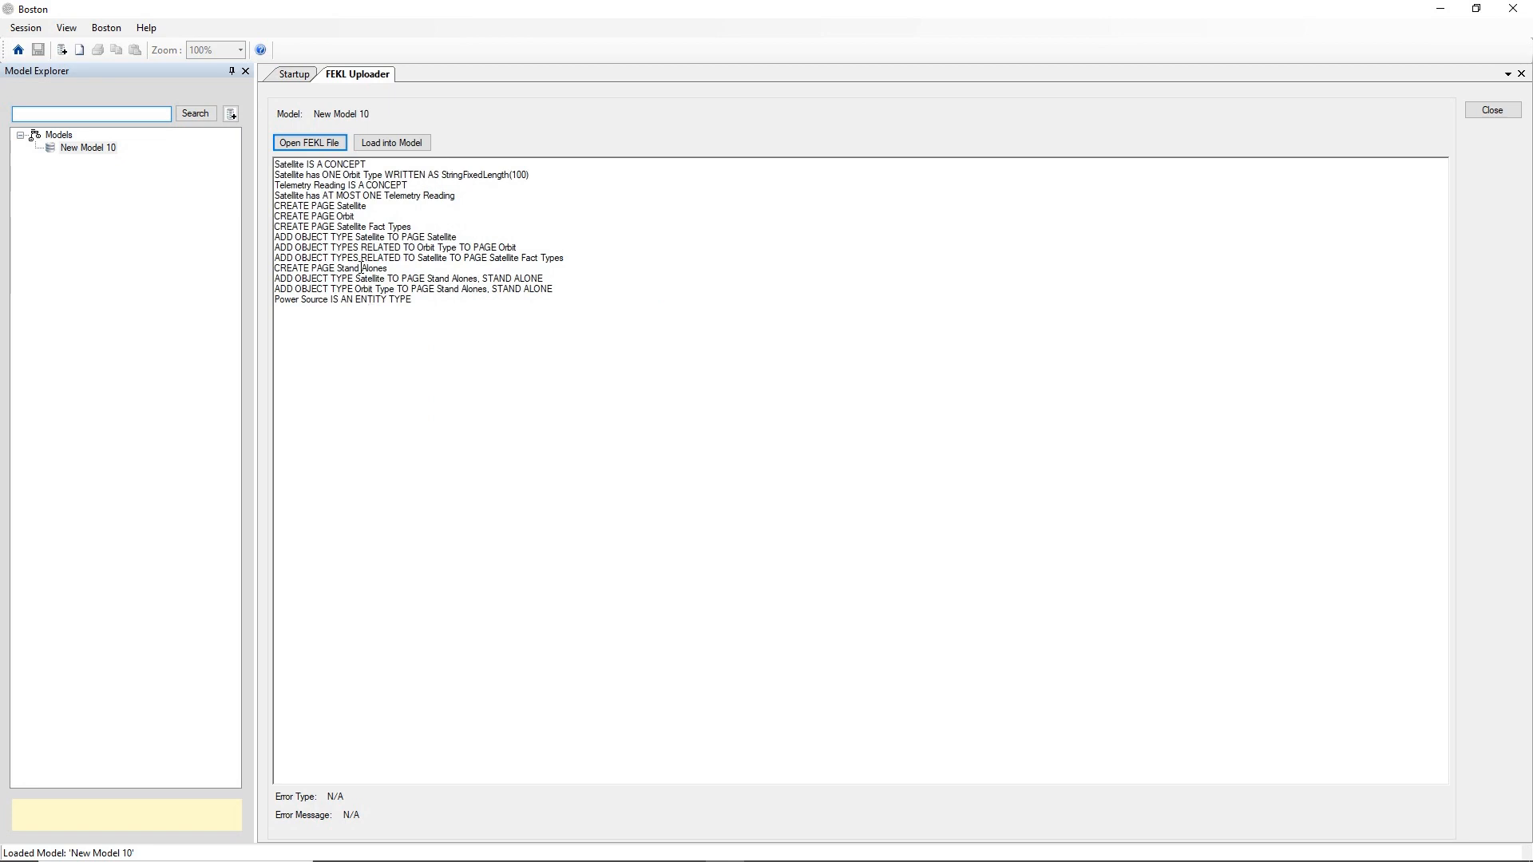
Step: Highlight the "Satellite IS A CONCEPT" statement and the Orbit Type phrase and the word Satellite in the second statement
left_click(383, 162)
triple_click(383, 163)
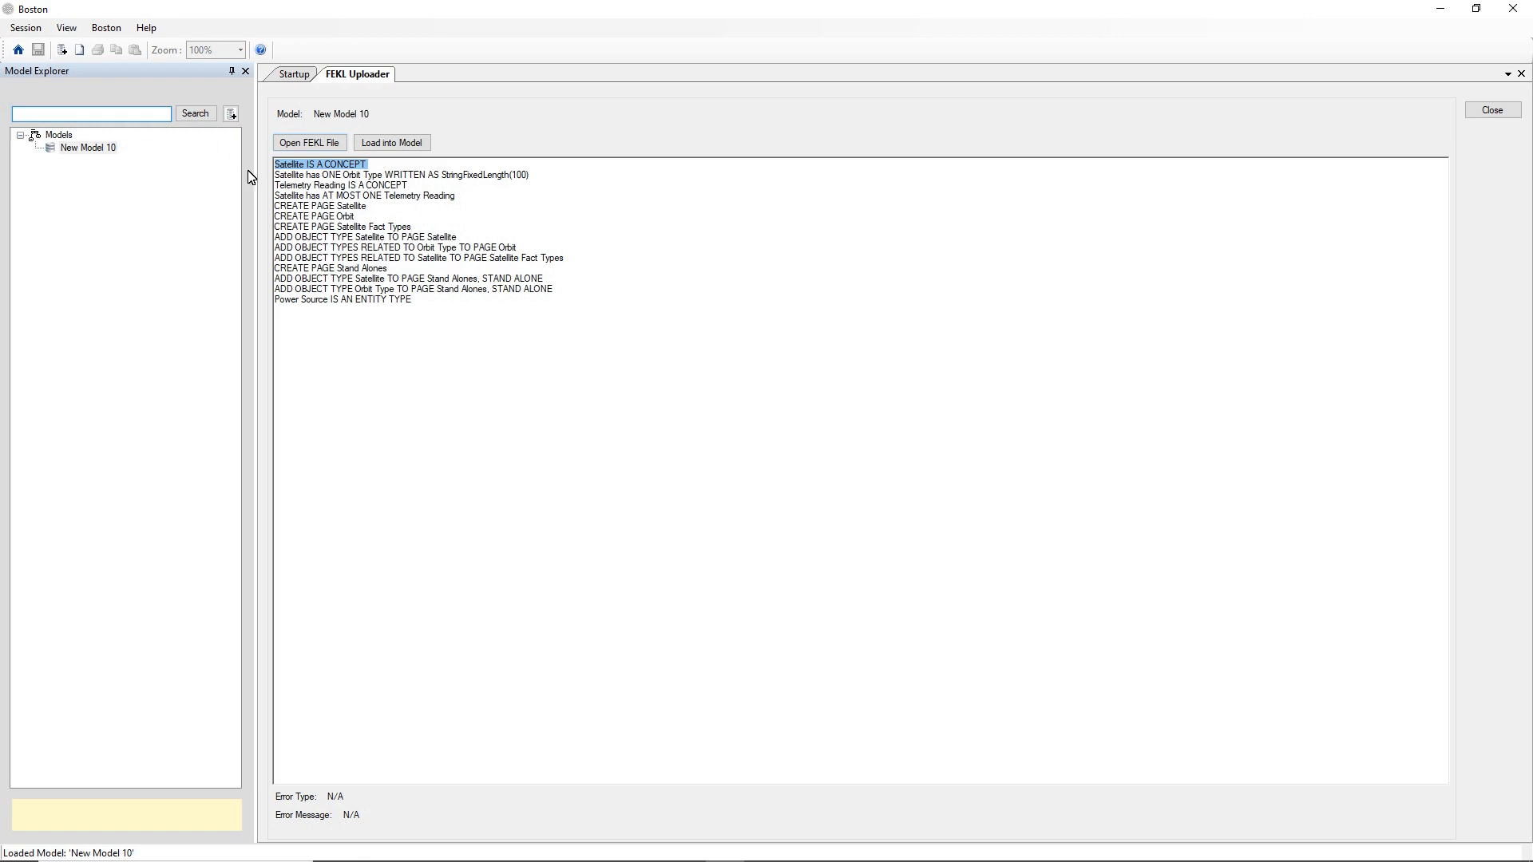
left_click(349, 179)
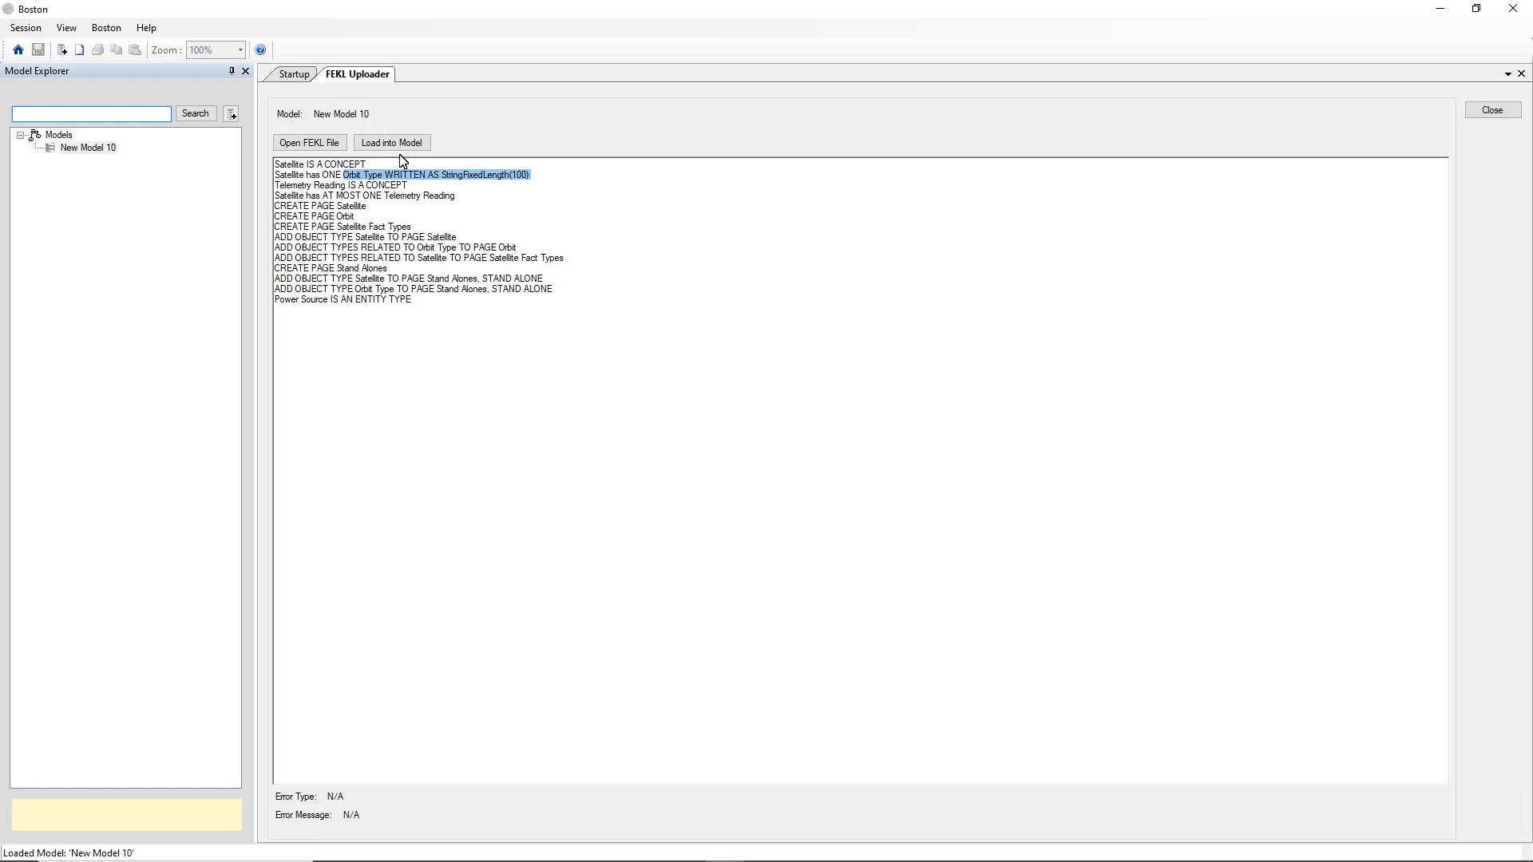
key("Left")
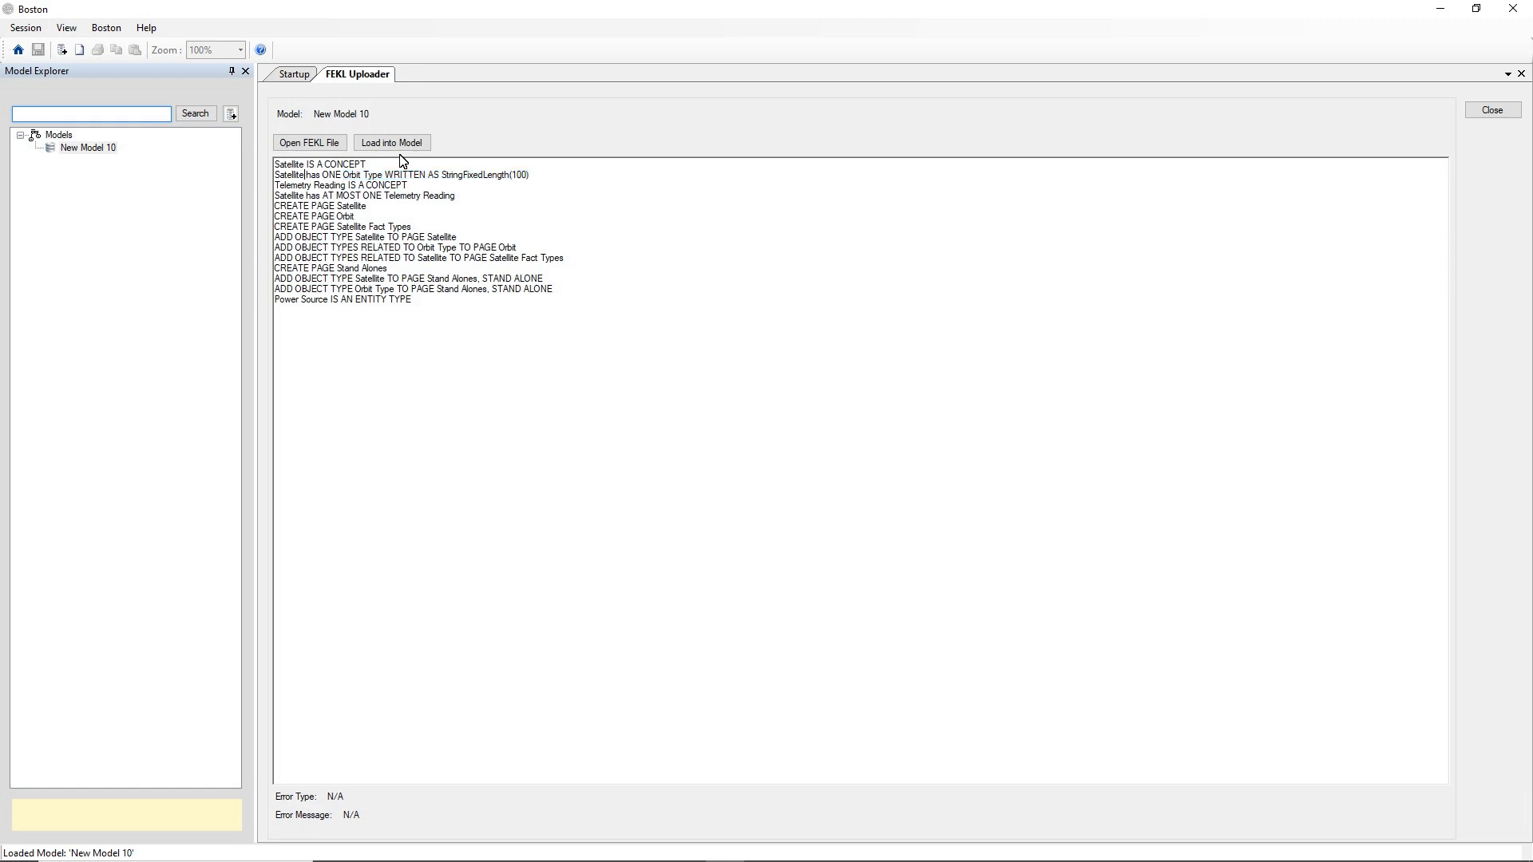
key("shift+Left")
key("shift+Left")
key("shift+Left")
Step: In the Boston configuration's modelling settings, set the Natural Language API to convert general concepts to Entity Type and accept
left_click(107, 28)
left_click(106, 49)
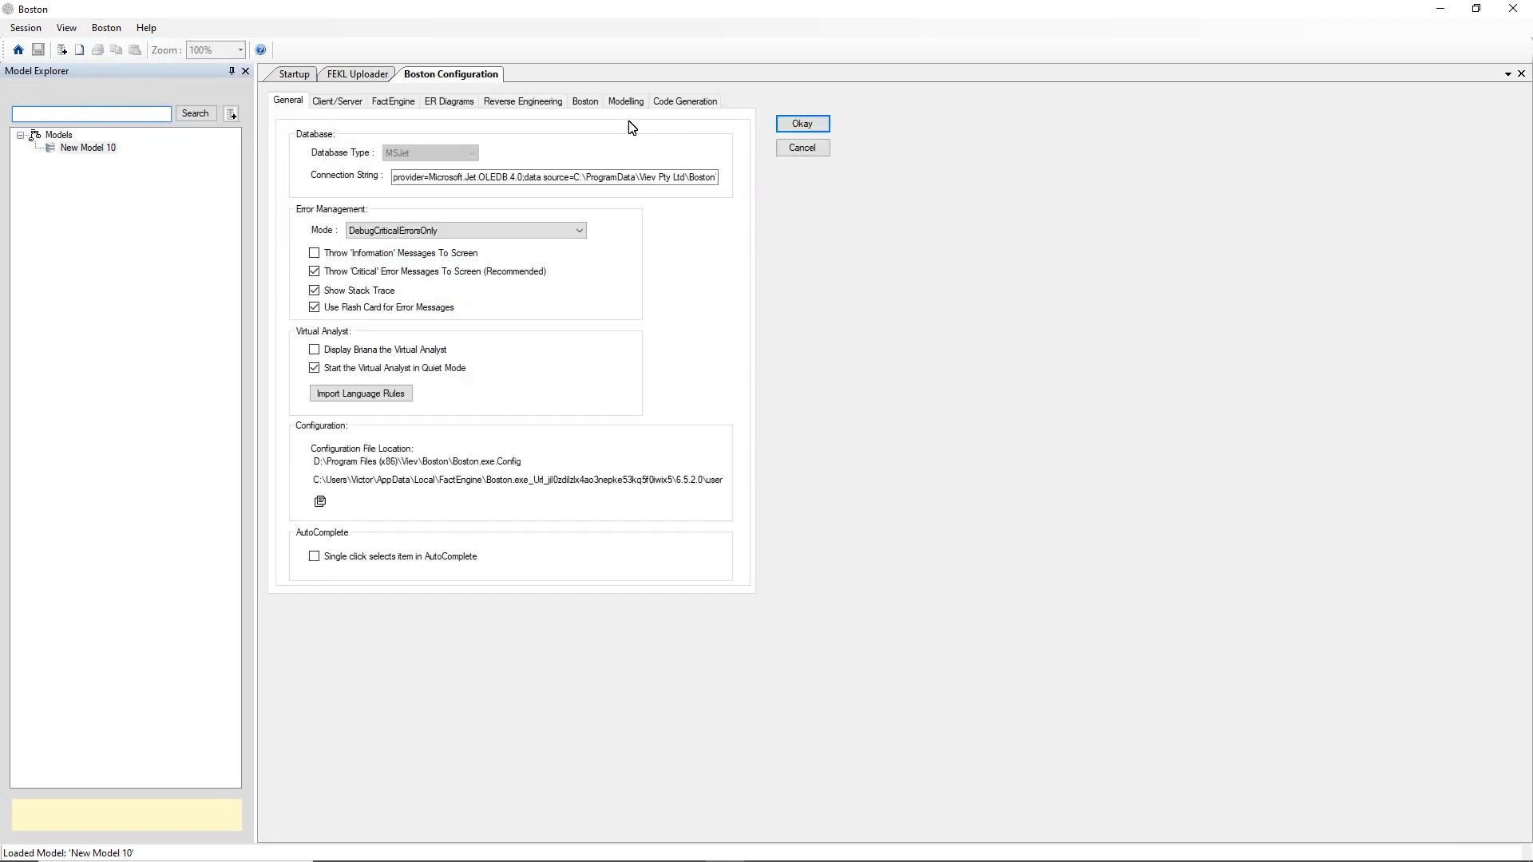
left_click(635, 104)
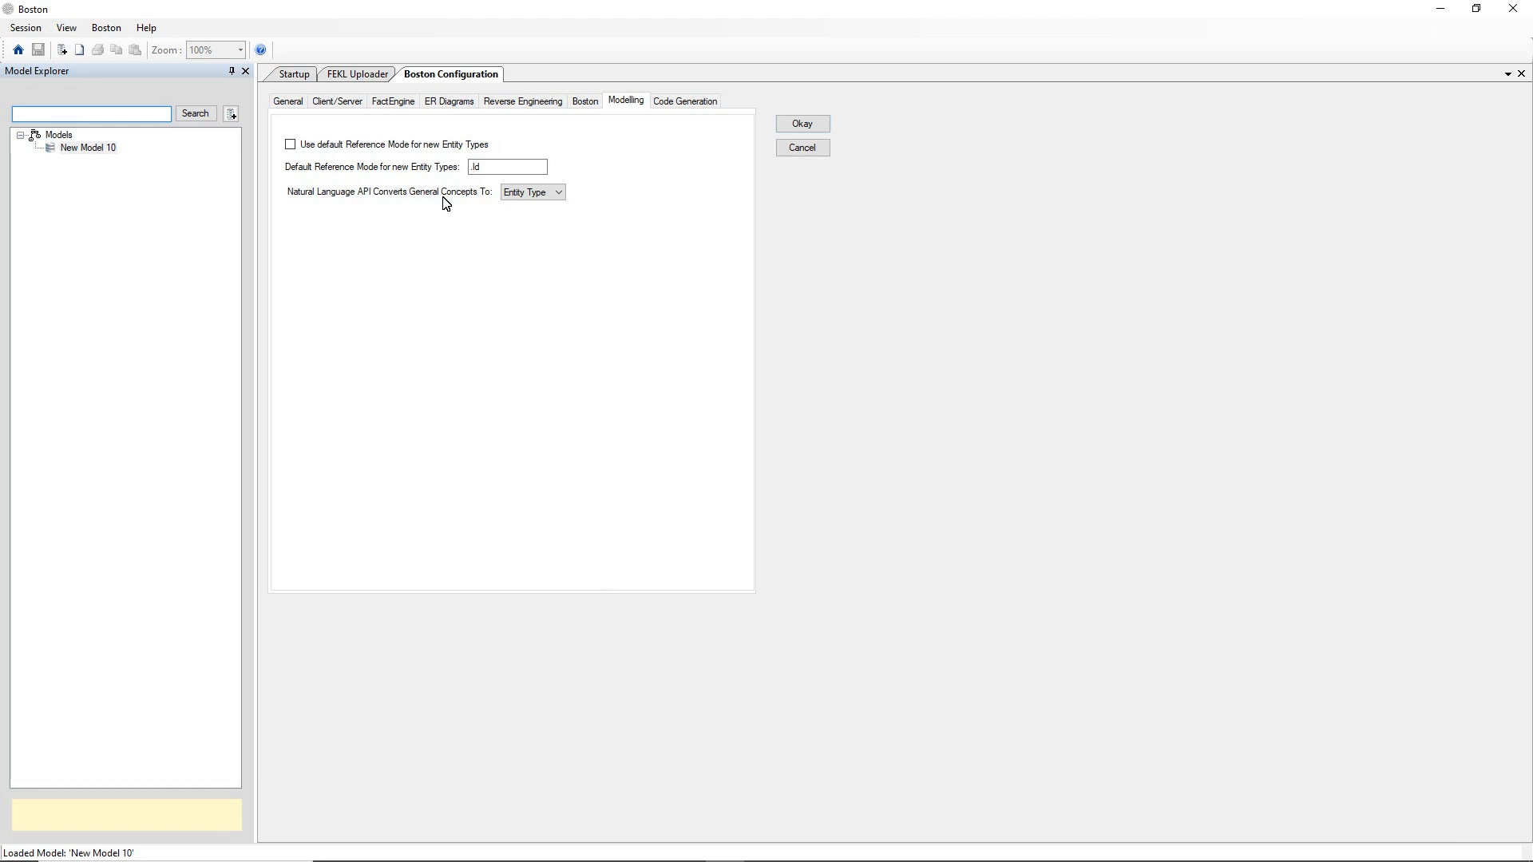
left_click(551, 197)
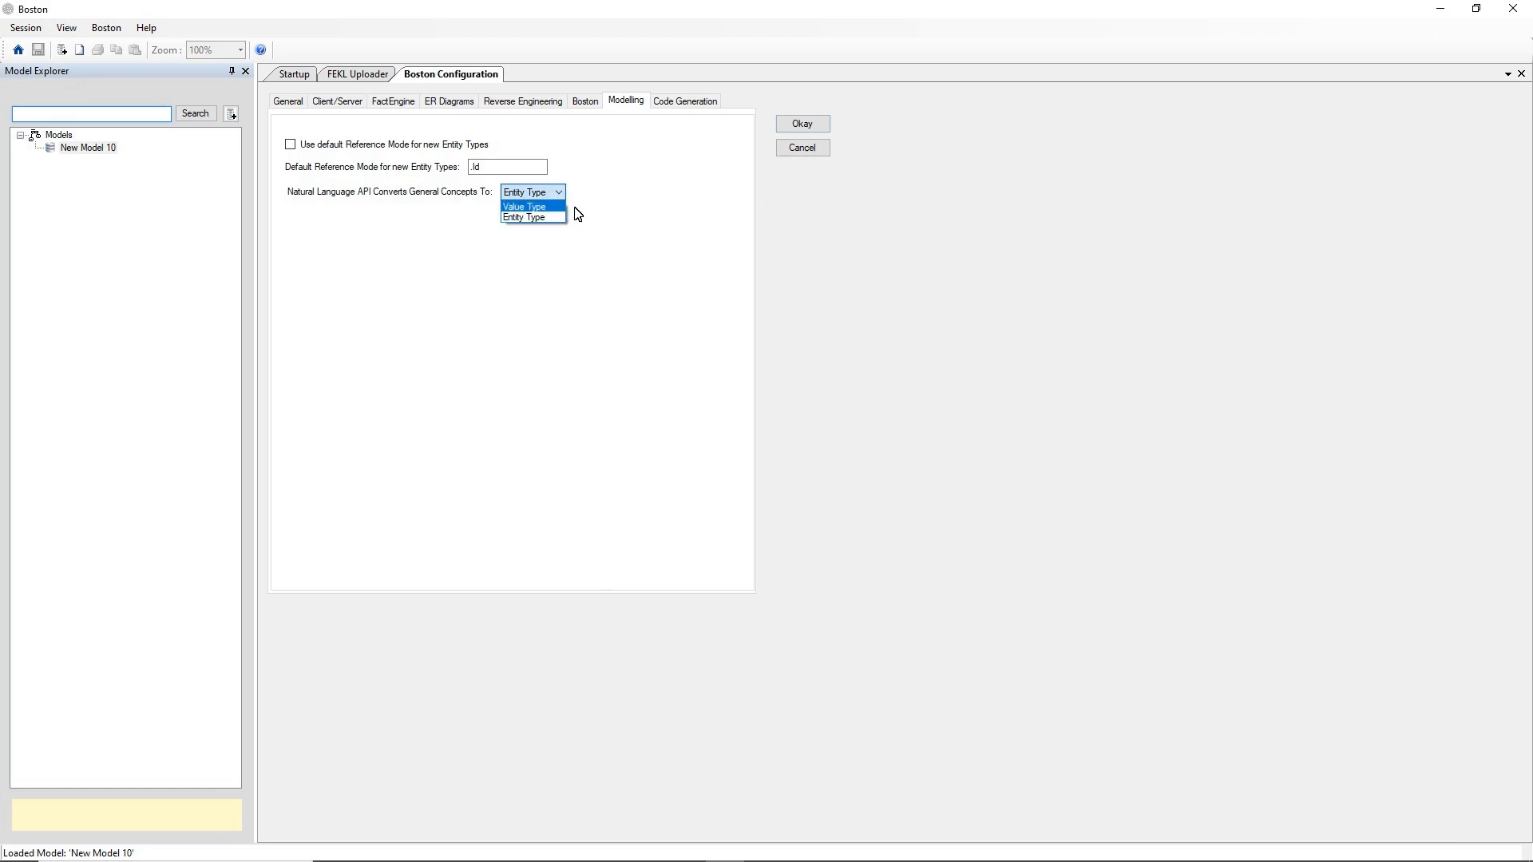
left_click(557, 217)
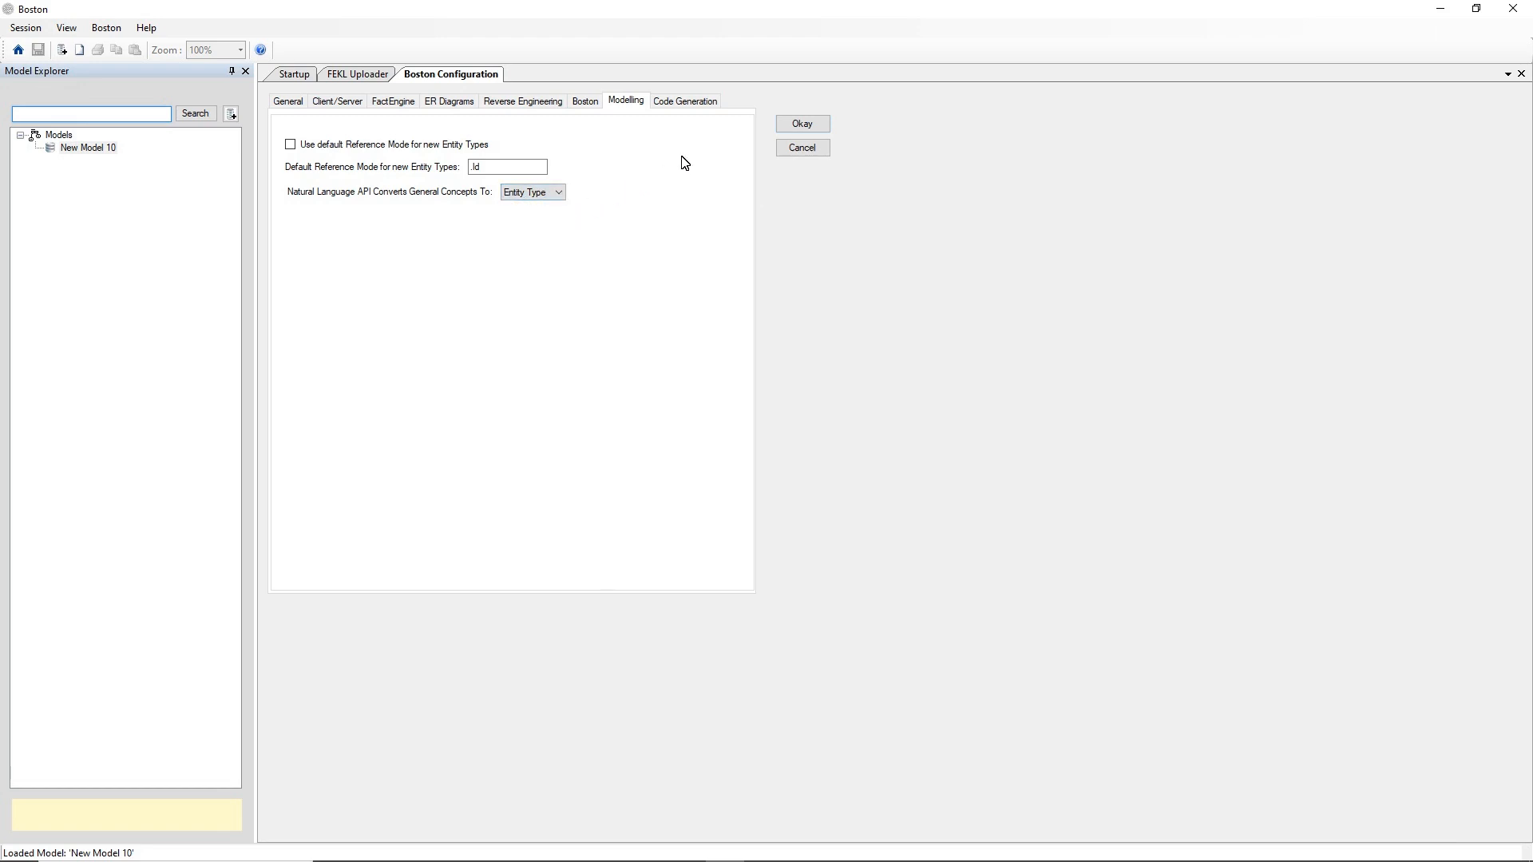
left_click(786, 126)
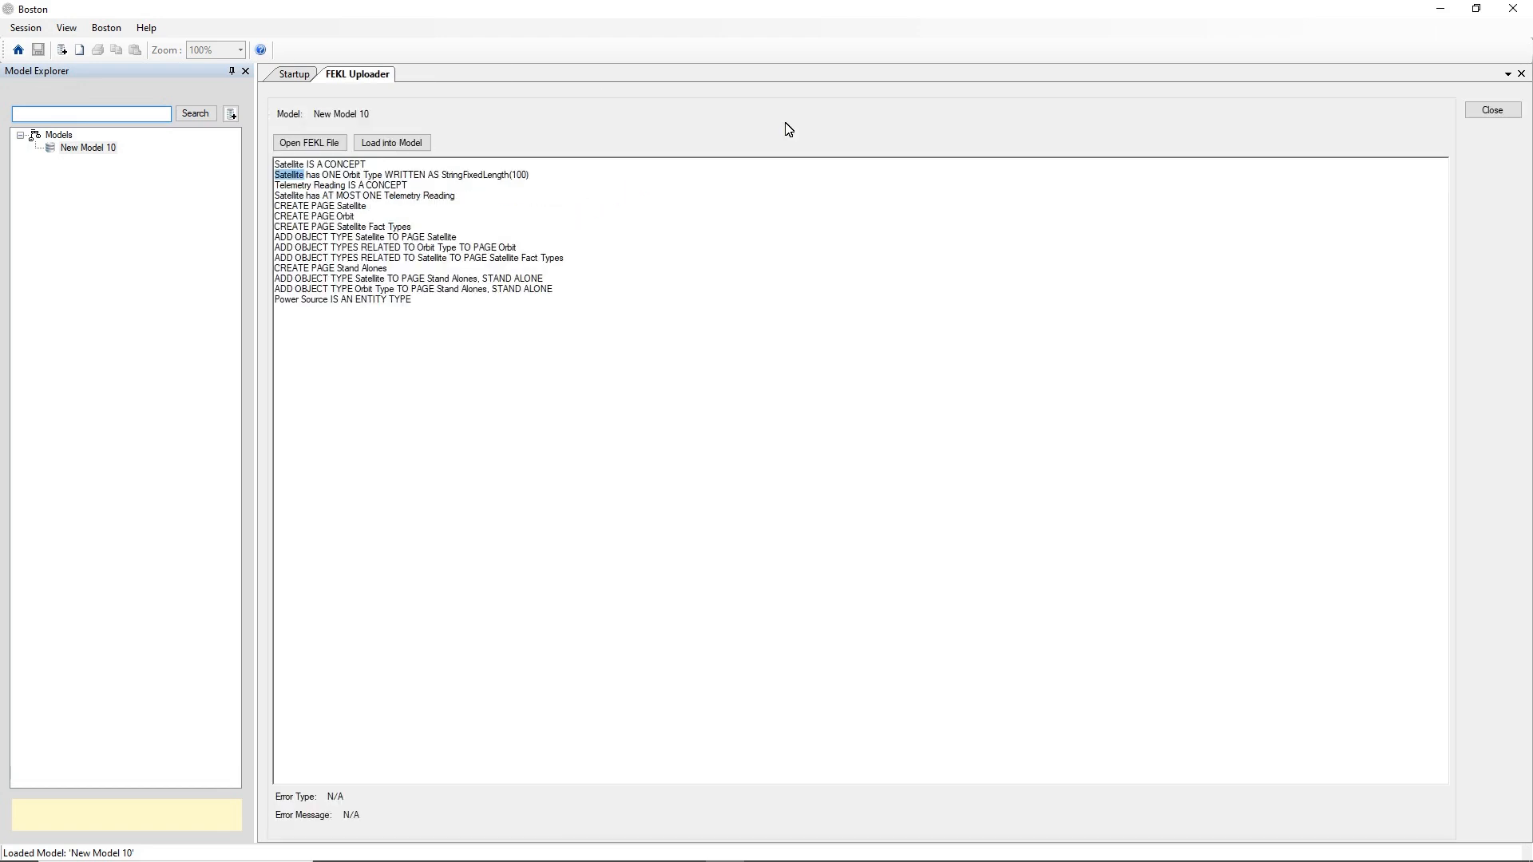
Step: Highlight the "Telemetry Reading IS A CONCEPT" and "Satellite has AT MOST ONE Telemetry Reading" statements in turn
left_click(299, 185)
triple_click(566, 187)
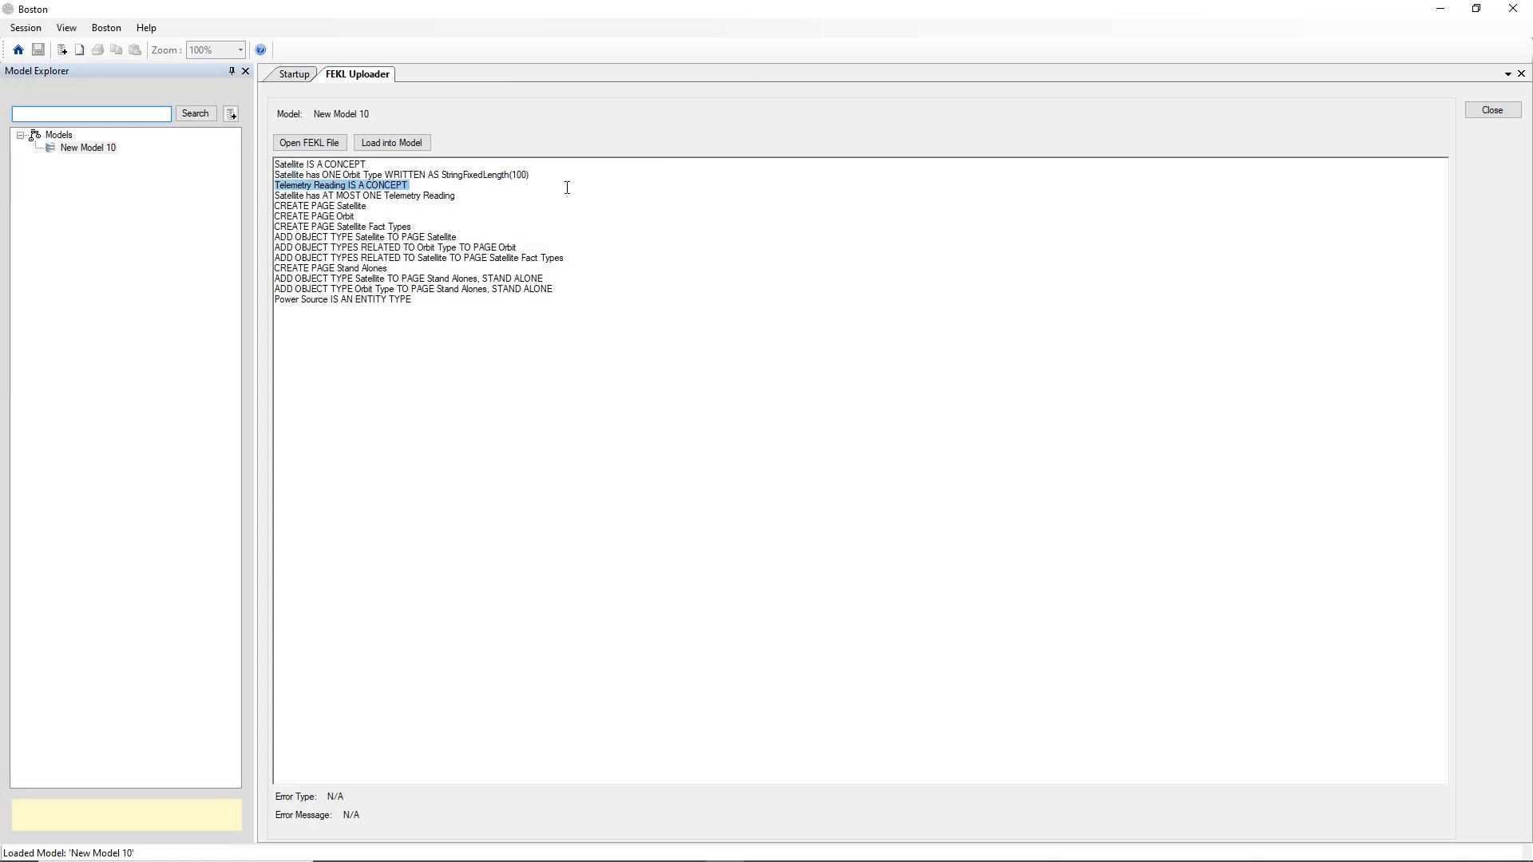
key("Down")
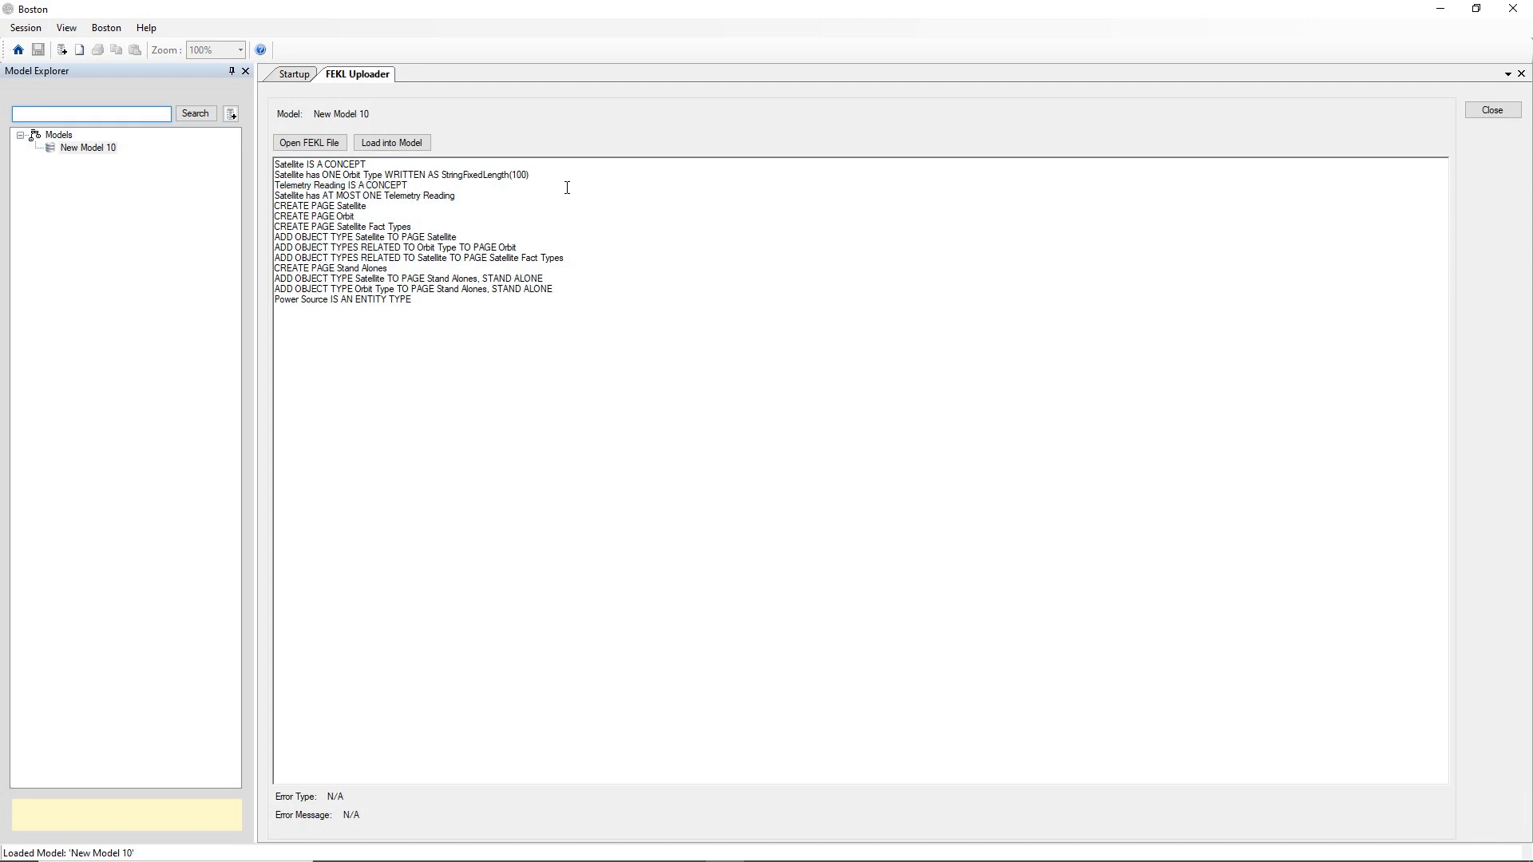
key("shift+Right")
key("shift+Right")
key("shift+Right")
key("shift+Right")
key("shift+Right")
key("shift+Right")
key("shift+Right")
key("shift+Right")
key("shift+Right")
key("shift+Right")
key("shift+Right")
key("shift+Right")
key("shift+Right")
key("shift+Right")
key("shift+Right")
key("shift+Right")
key("shift+Right")
key("shift+Right")
key("shift+Right")
key("shift+Right")
key("shift+Right")
key("shift+Right")
key("shift+Right")
key("shift+Right")
key("shift+Right")
key("shift+Right")
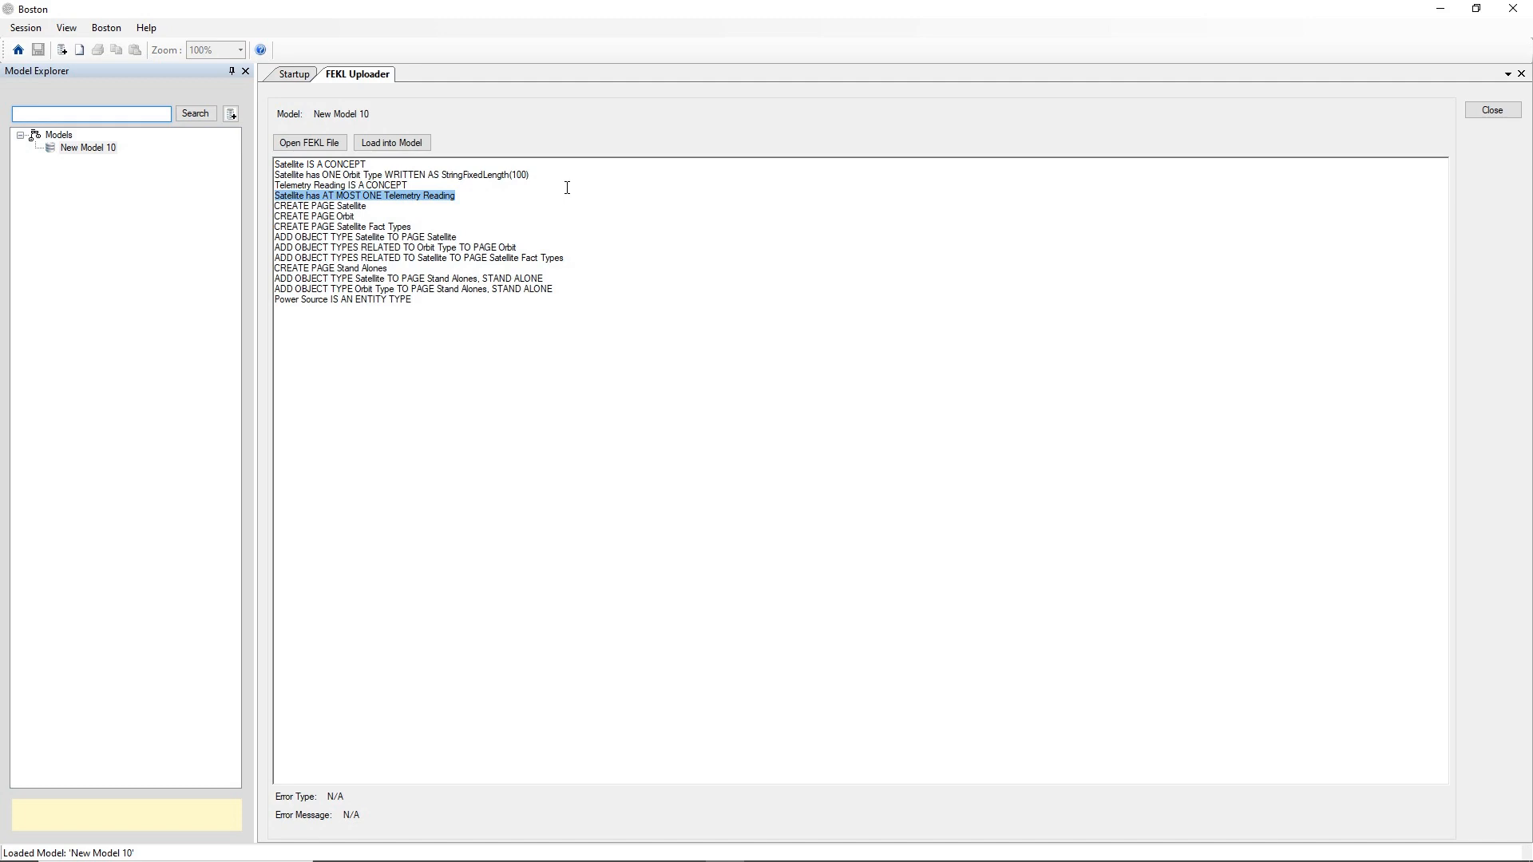
key("Left")
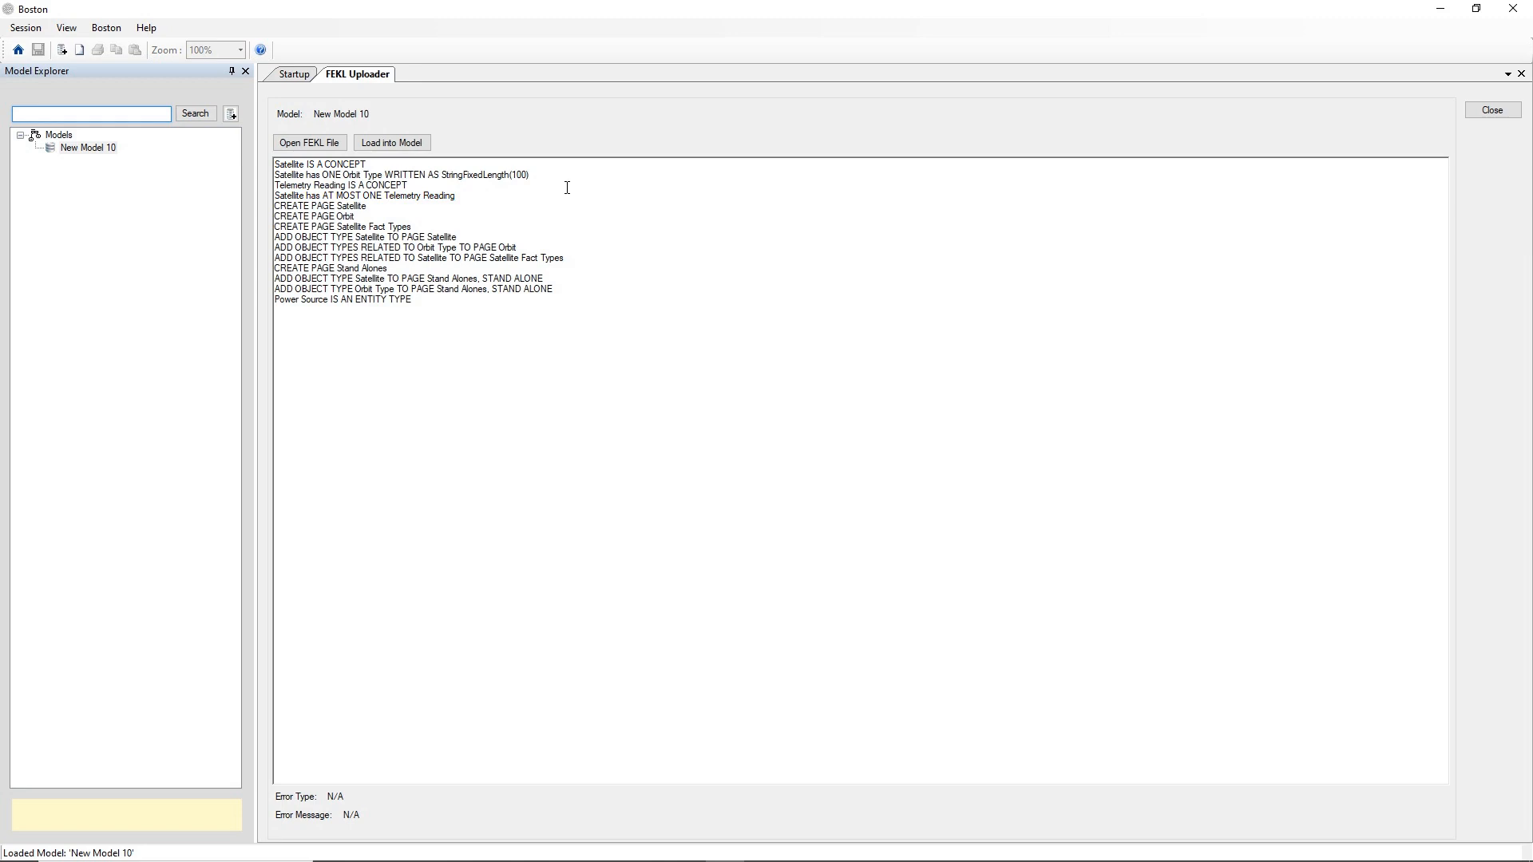
Step: Set off the first three CREATE PAGE statements with a blank line, highlight them, and remove the blank line
key("Return")
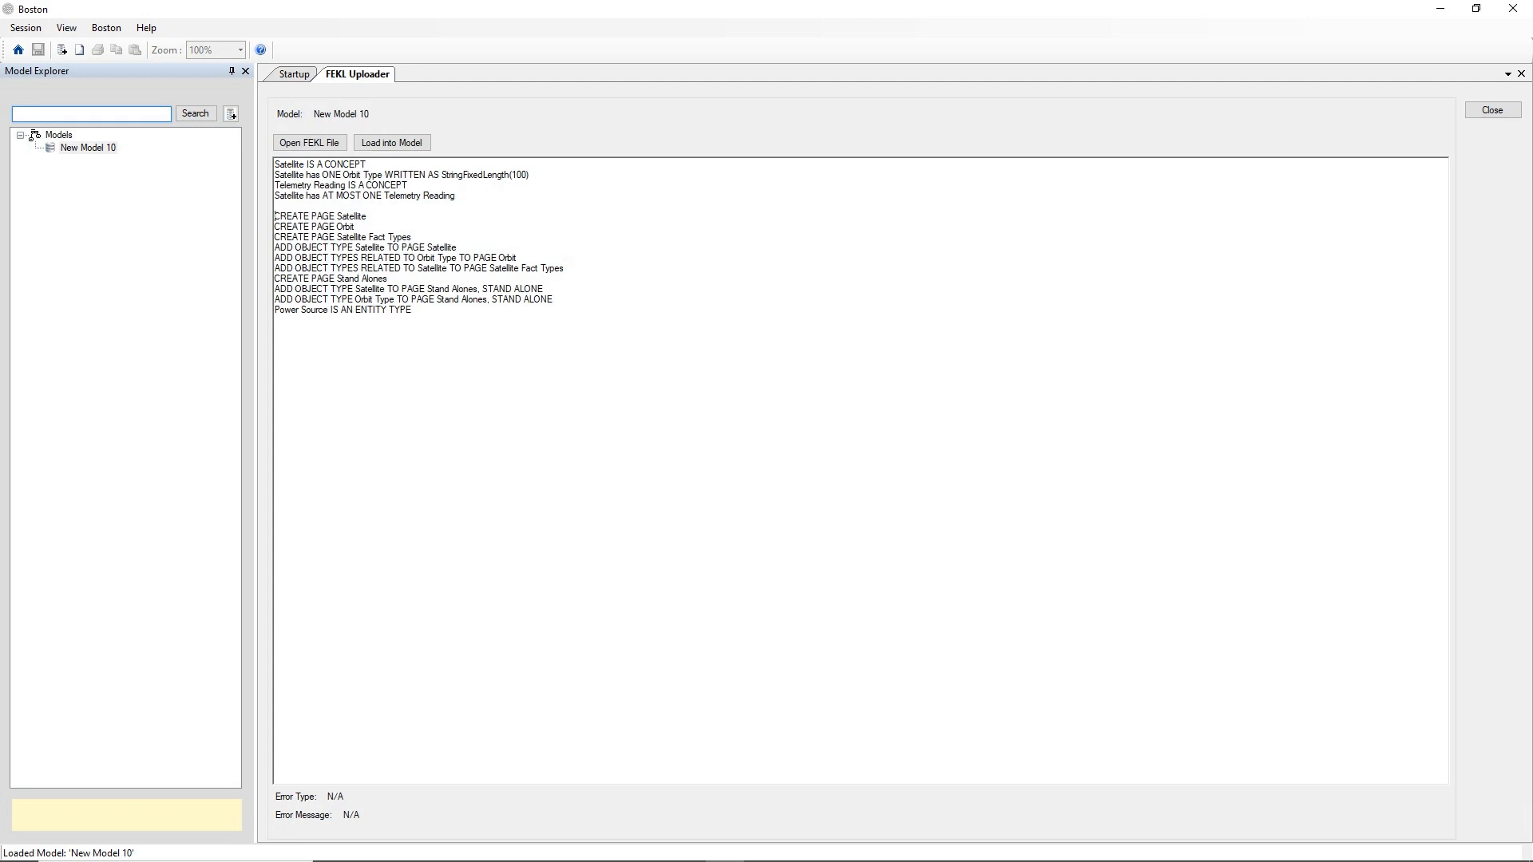
key("shift+Down")
key("shift+Down")
key("shift+Down")
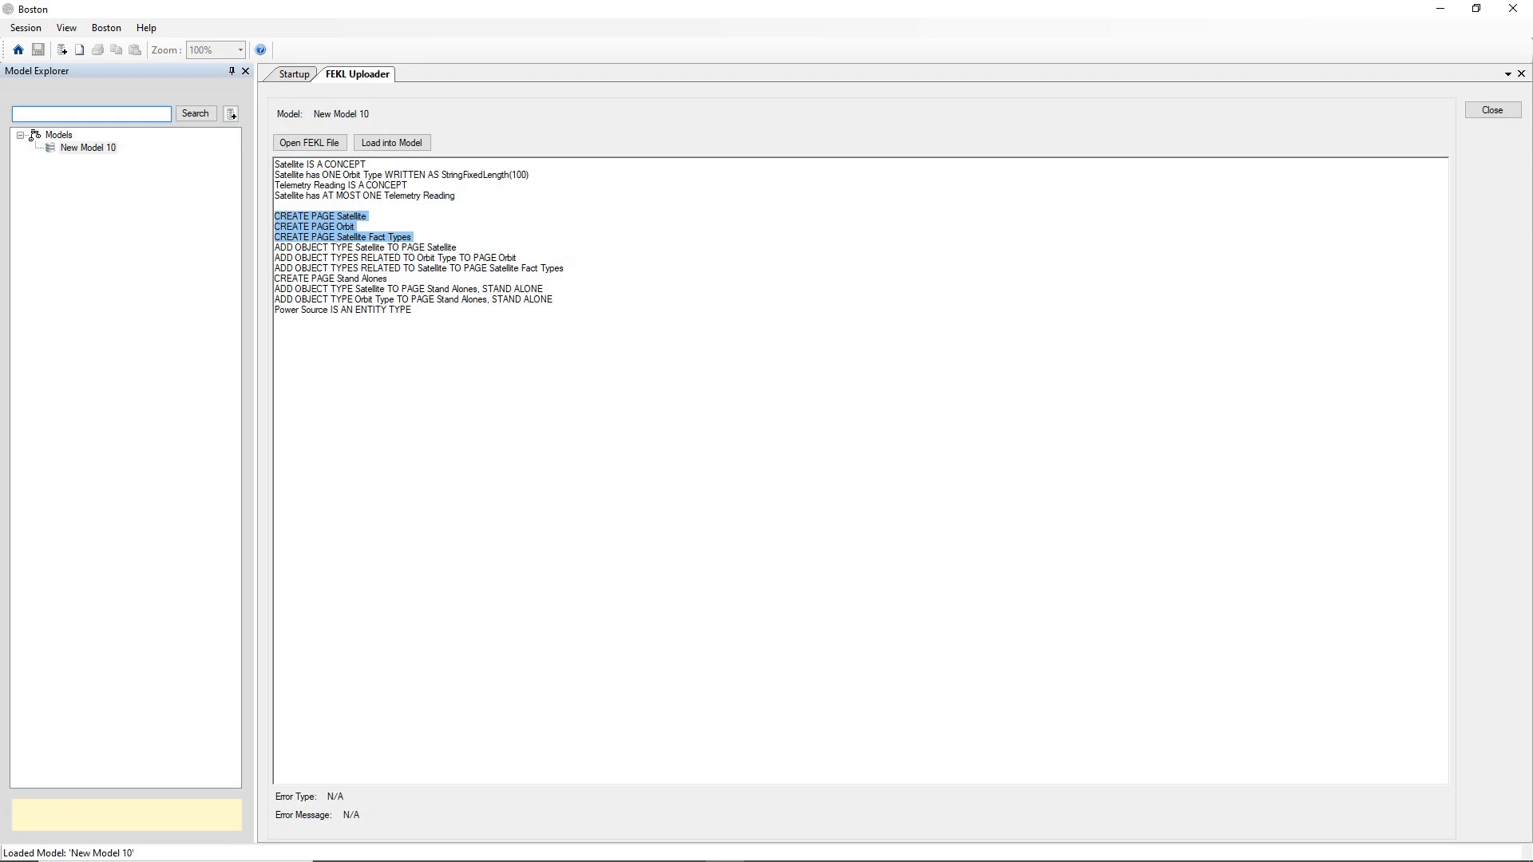
key("Up")
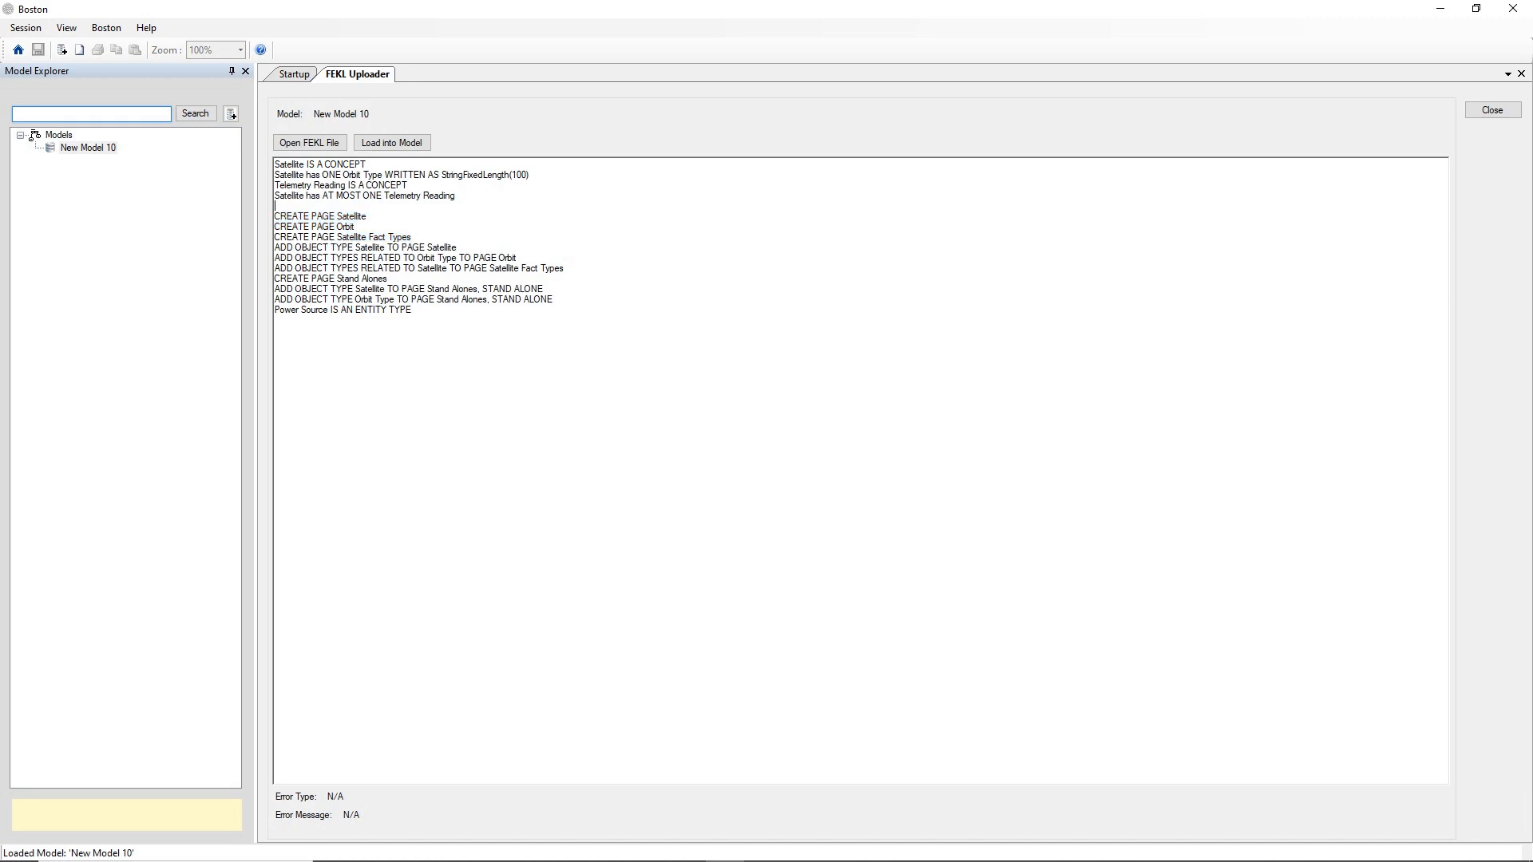
key("Delete")
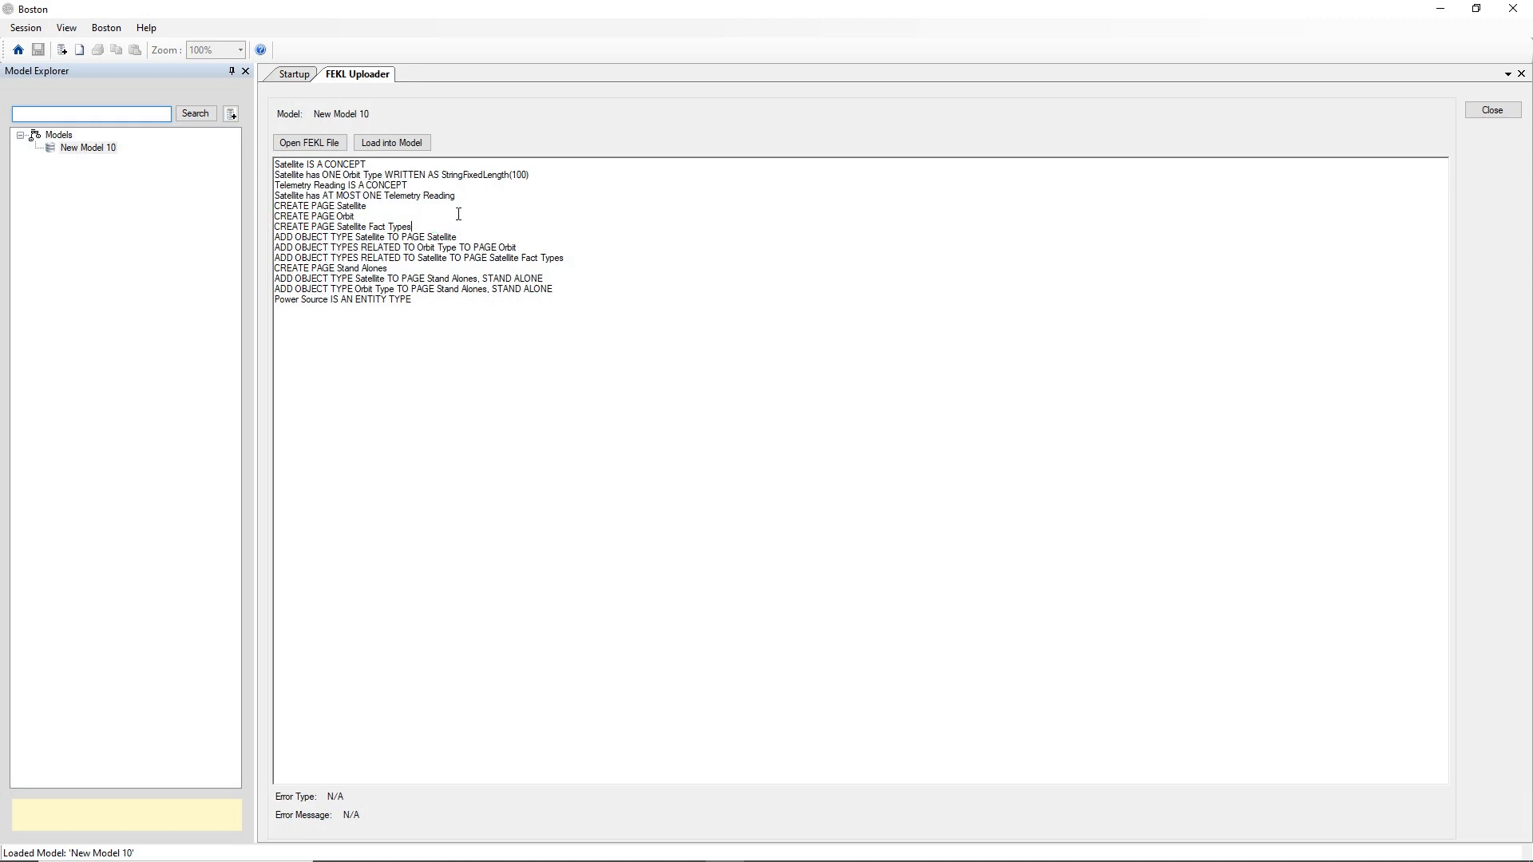
Step: Set off the "ADD OBJECT TYPE Satellite TO PAGE Satellite" statement with a blank line, highlight it, and remove the blank line
key("Return")
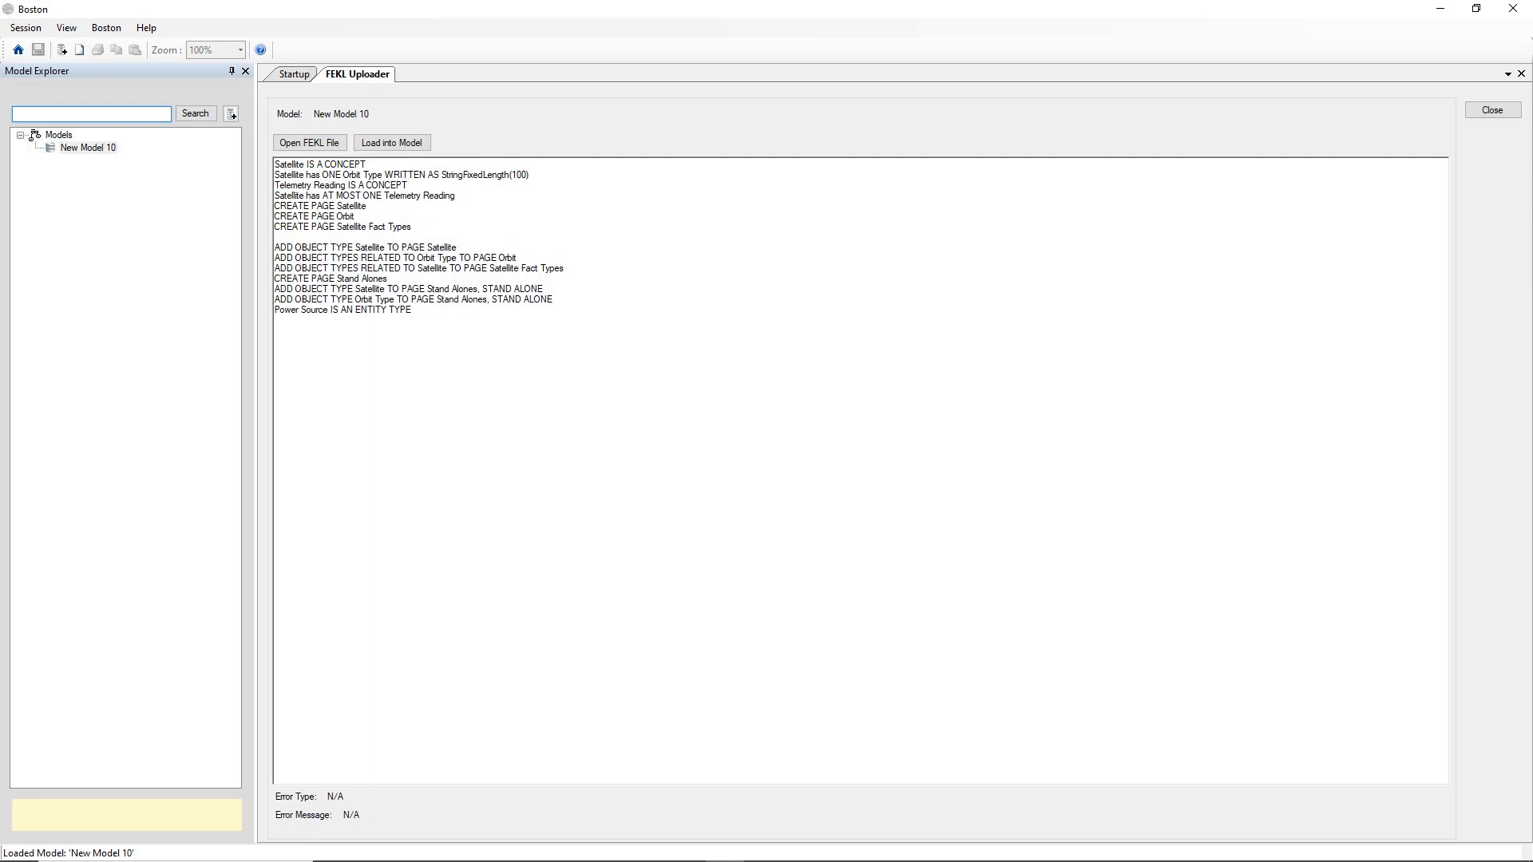
key("shift+Right")
key("shift+Right")
key("shift+Right")
key("shift+Right")
key("shift+Right")
key("shift+Right")
key("shift+Right")
key("shift+Right")
key("shift+Right")
key("shift+Right")
key("shift+Right")
key("shift+Right")
key("shift+Right")
key("shift+Right")
key("shift+Right")
key("shift+Right")
key("shift+Right")
key("shift+Right")
key("shift+Right")
key("shift+Right")
key("shift+Right")
key("shift+Right")
key("shift+Right")
key("shift+Right")
key("shift+Right")
key("shift+Right")
key("shift+Right")
key("shift+Right")
key("shift+Right")
key("shift+Right")
key("shift+Right")
key("shift+Right")
key("shift+Right")
key("shift+Right")
key("shift+Right")
key("shift+Right")
key("shift+Right")
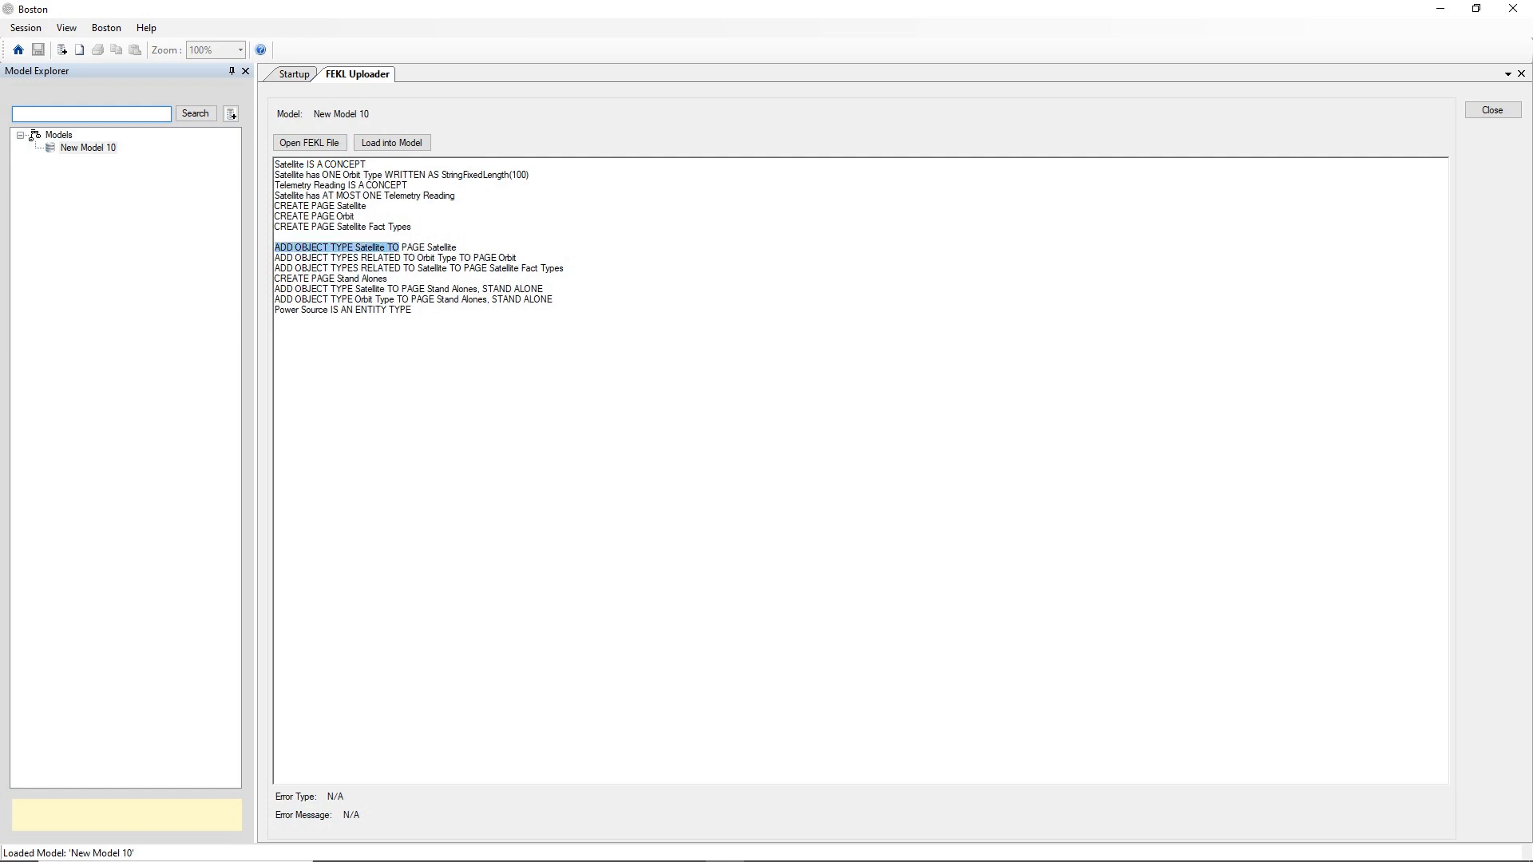
key("shift+Right")
left_click(276, 258)
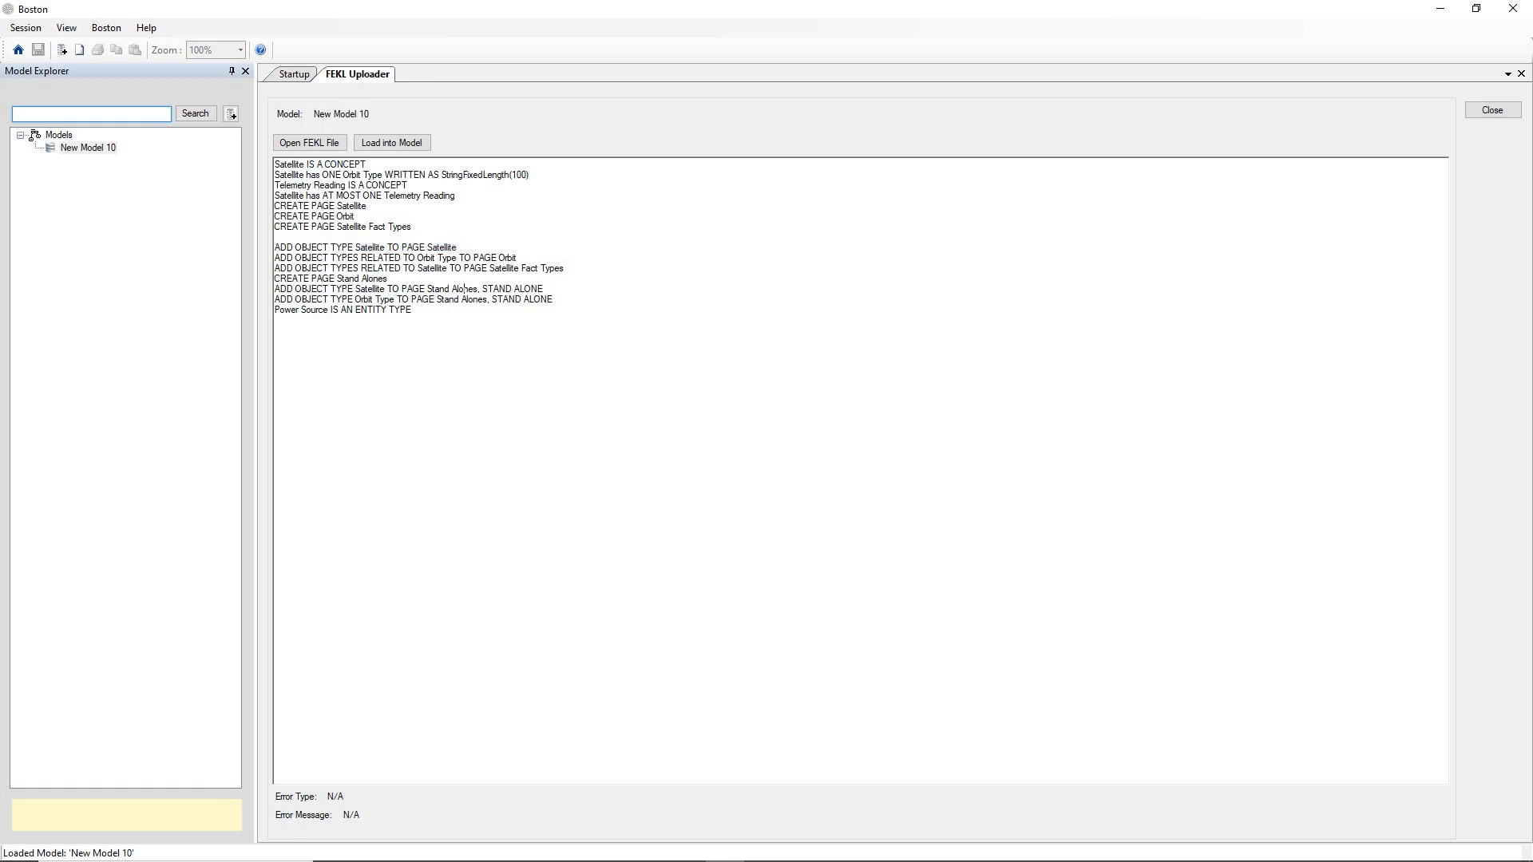
key("shift+End")
left_click(388, 279)
key("Delete")
Step: Set off the "ADD OBJECT TYPES RELATED TO Orbit Type TO PAGE Orbit" statement with a blank line, highlight it, and remove the blank line
key("Return")
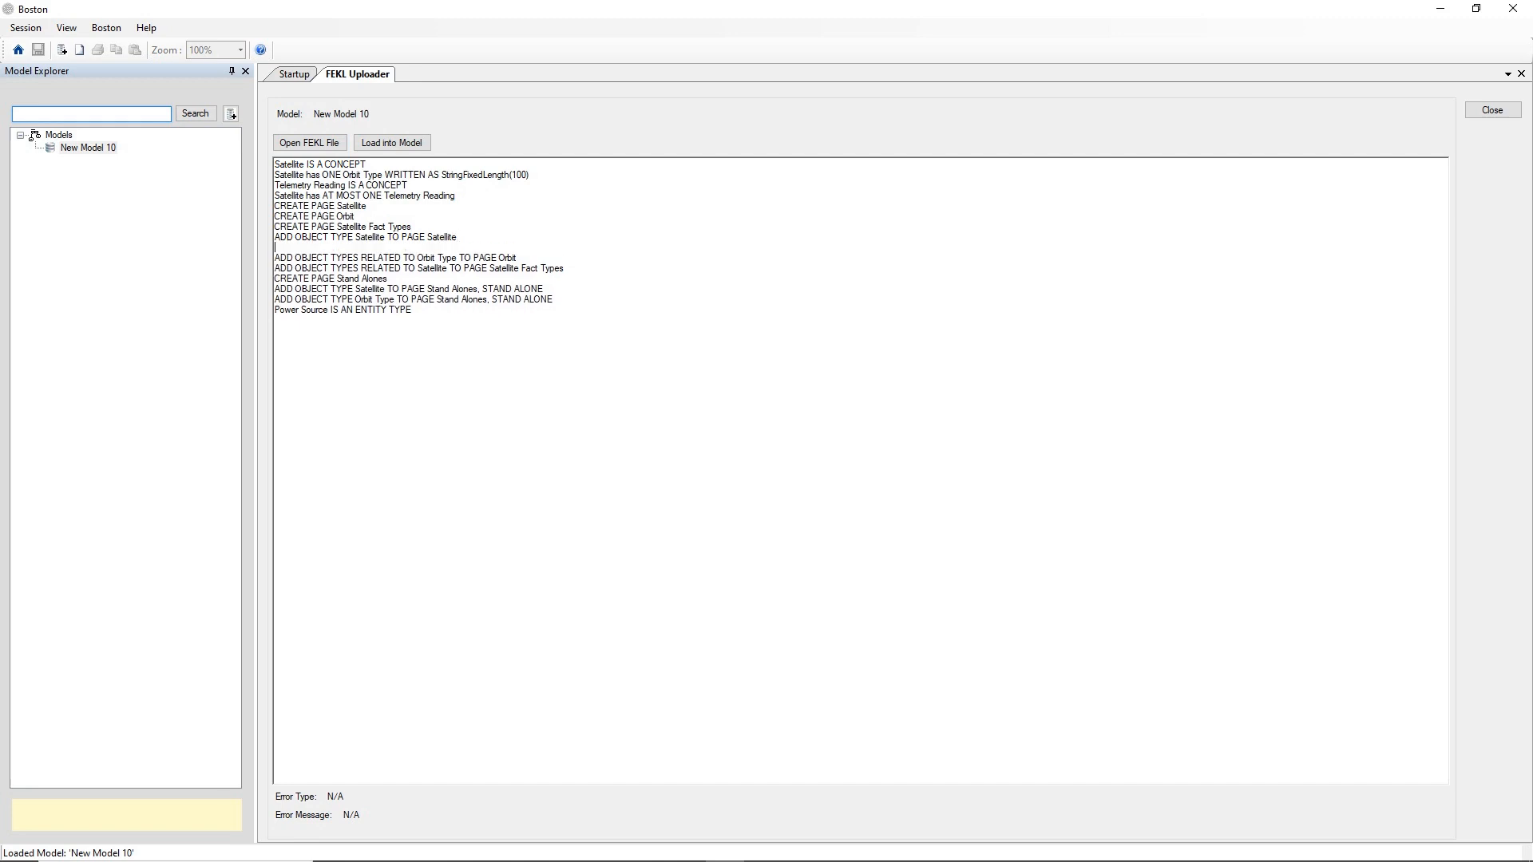
key("shift+Right")
key("shift+Right")
key("shift+Right")
key("shift+Right")
key("shift+Right")
key("shift+Right")
key("shift+Right")
key("shift+Right")
key("shift+Right")
key("shift+Right")
key("shift+Right")
key("shift+Right")
key("shift+Right")
key("shift+Right")
key("shift+Right")
key("shift+Right")
key("shift+Right")
key("shift+Right")
key("shift+Right")
key("shift+Right")
key("shift+Right")
key("shift+Right")
key("shift+Right")
key("shift+Right")
key("shift+Right")
key("shift+Right")
key("shift+Right")
key("shift+Right")
key("shift+Right")
key("shift+Right")
key("shift+Right")
key("shift+Right")
key("shift+Right")
key("shift+Right")
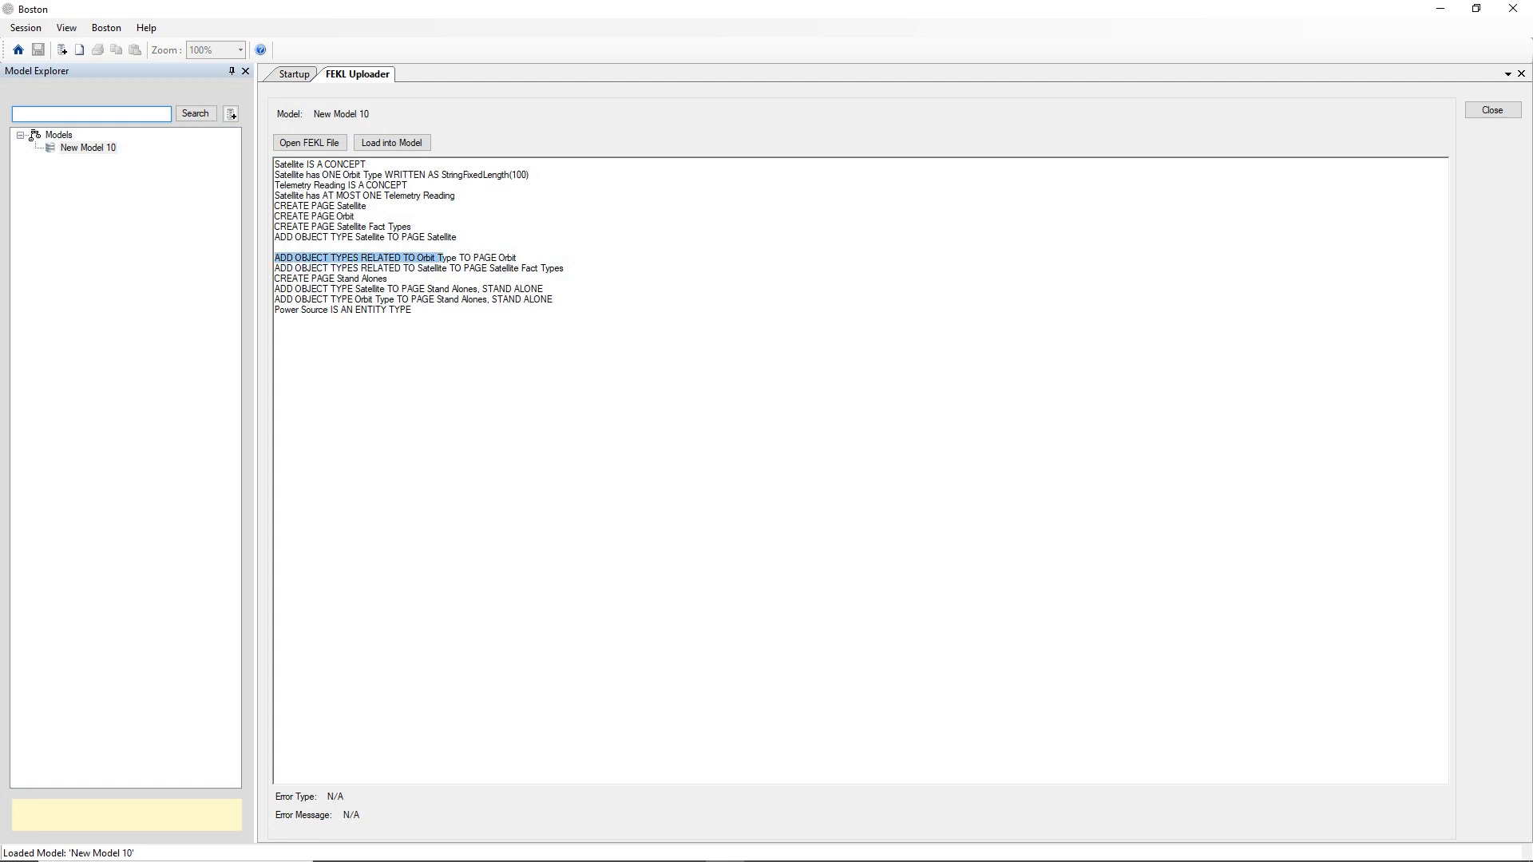
key("shift+Right")
key("shift+Right")
key("shift+Right")
key("shift+Right")
key("shift+Right")
key("shift+Right")
key("shift+Right")
key("shift+Right")
key("shift+Right")
key("shift+Right")
key("shift+Right")
key("shift+Right")
key("Home")
key("BackSpace")
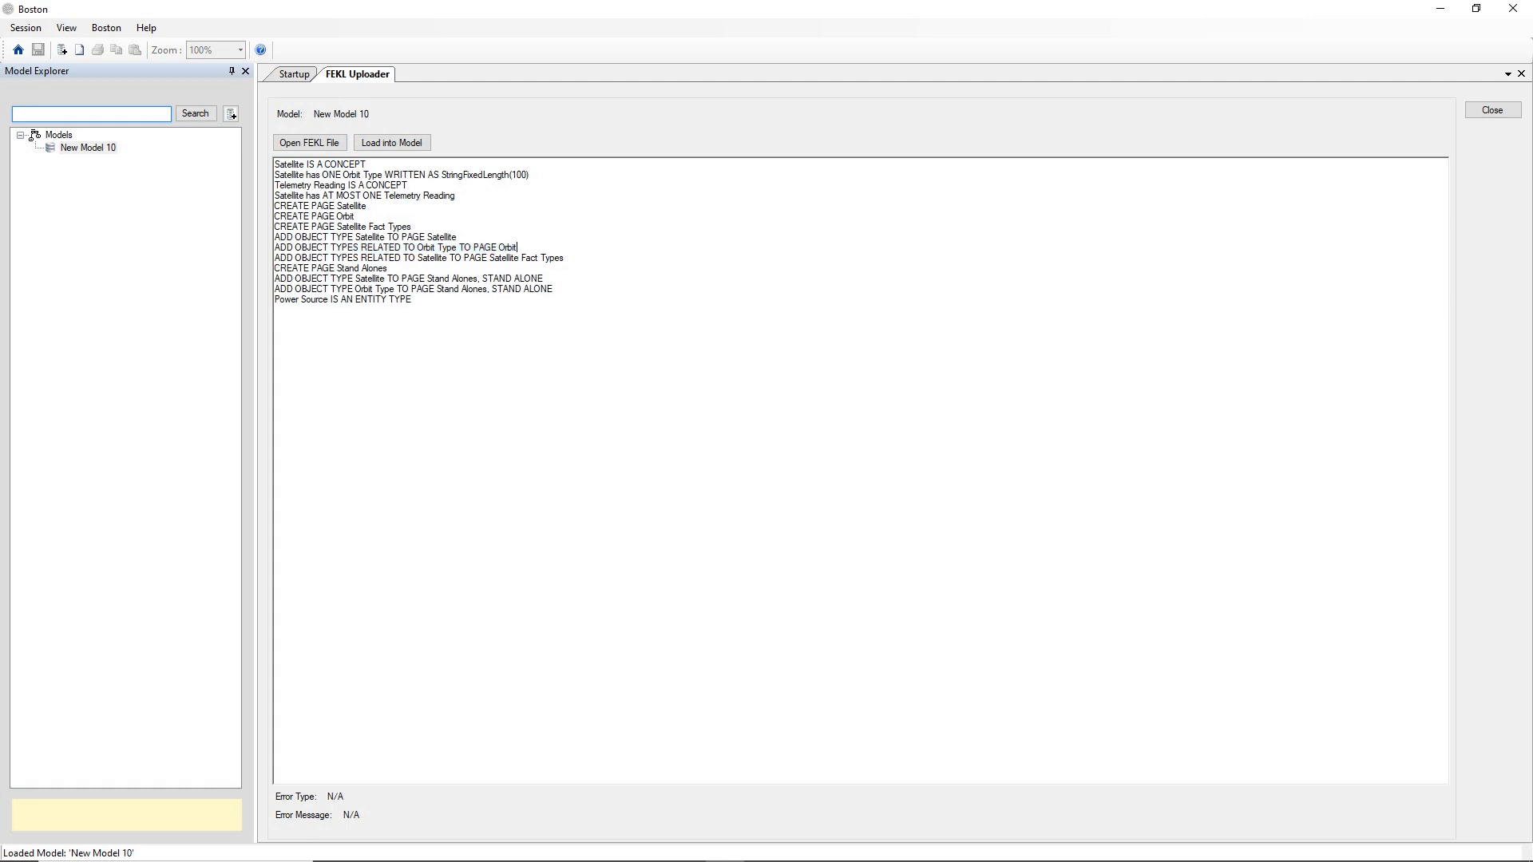
Step: Insert a blank line above "ADD OBJECT TYPES RELATED TO Satellite" and highlight the Orbit Type definition and the statement adding its related object types
key("Return")
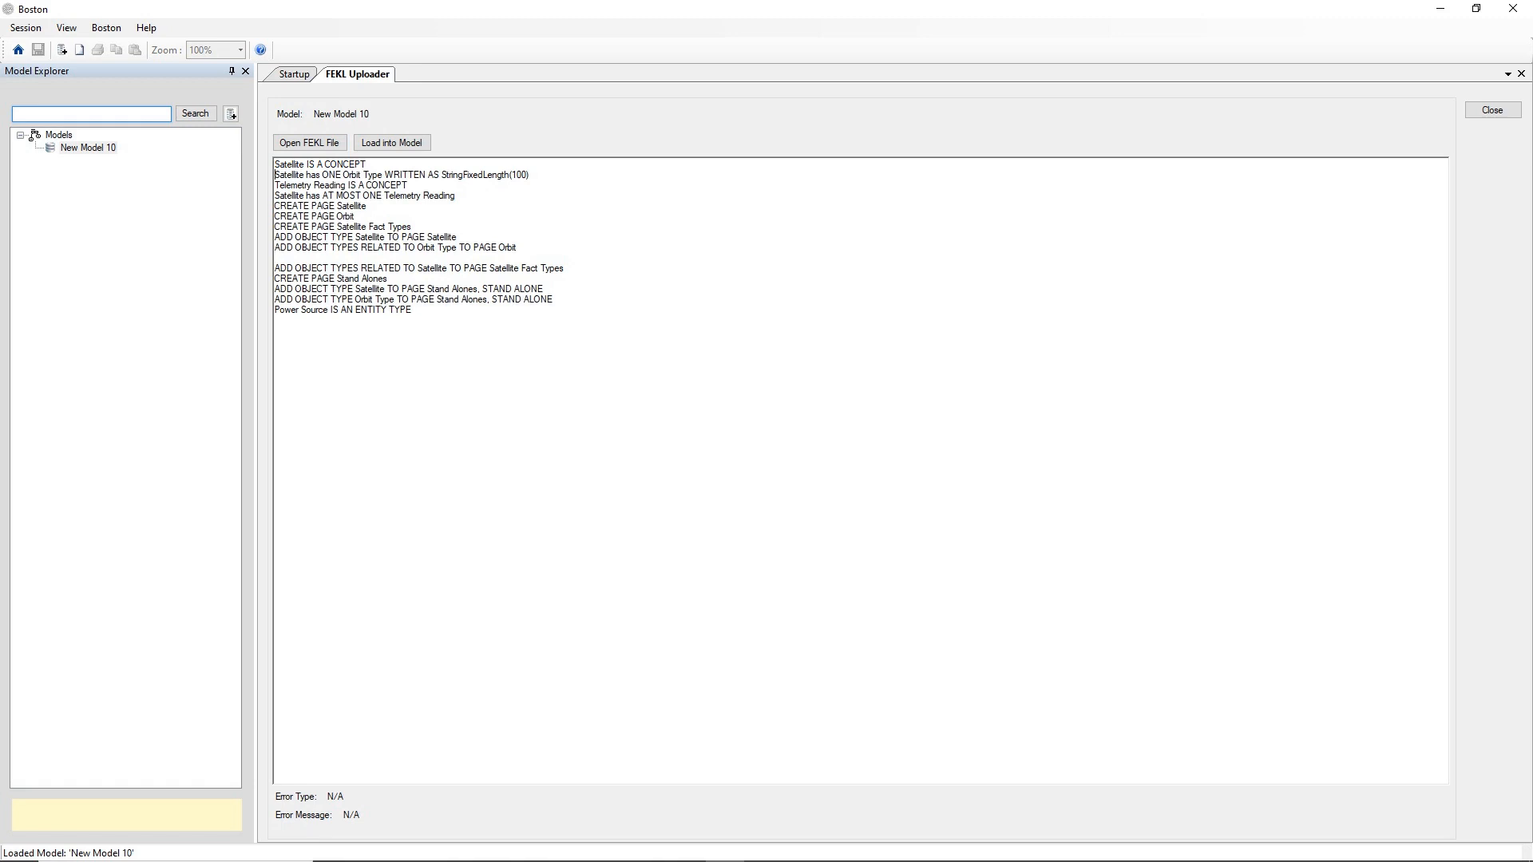
left_click_drag(531, 175, 343, 175)
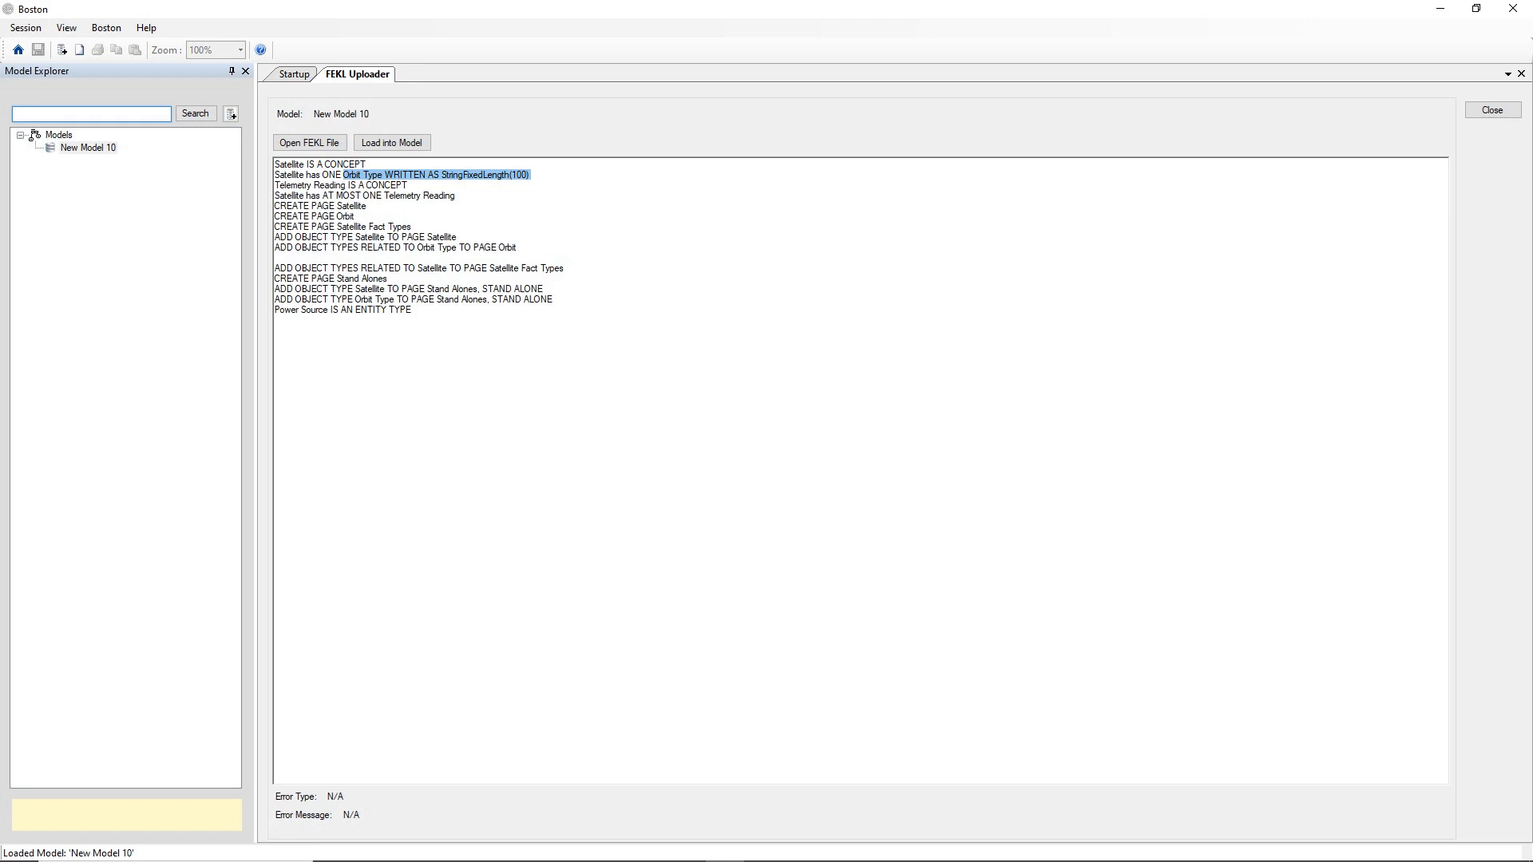
left_click(367, 206)
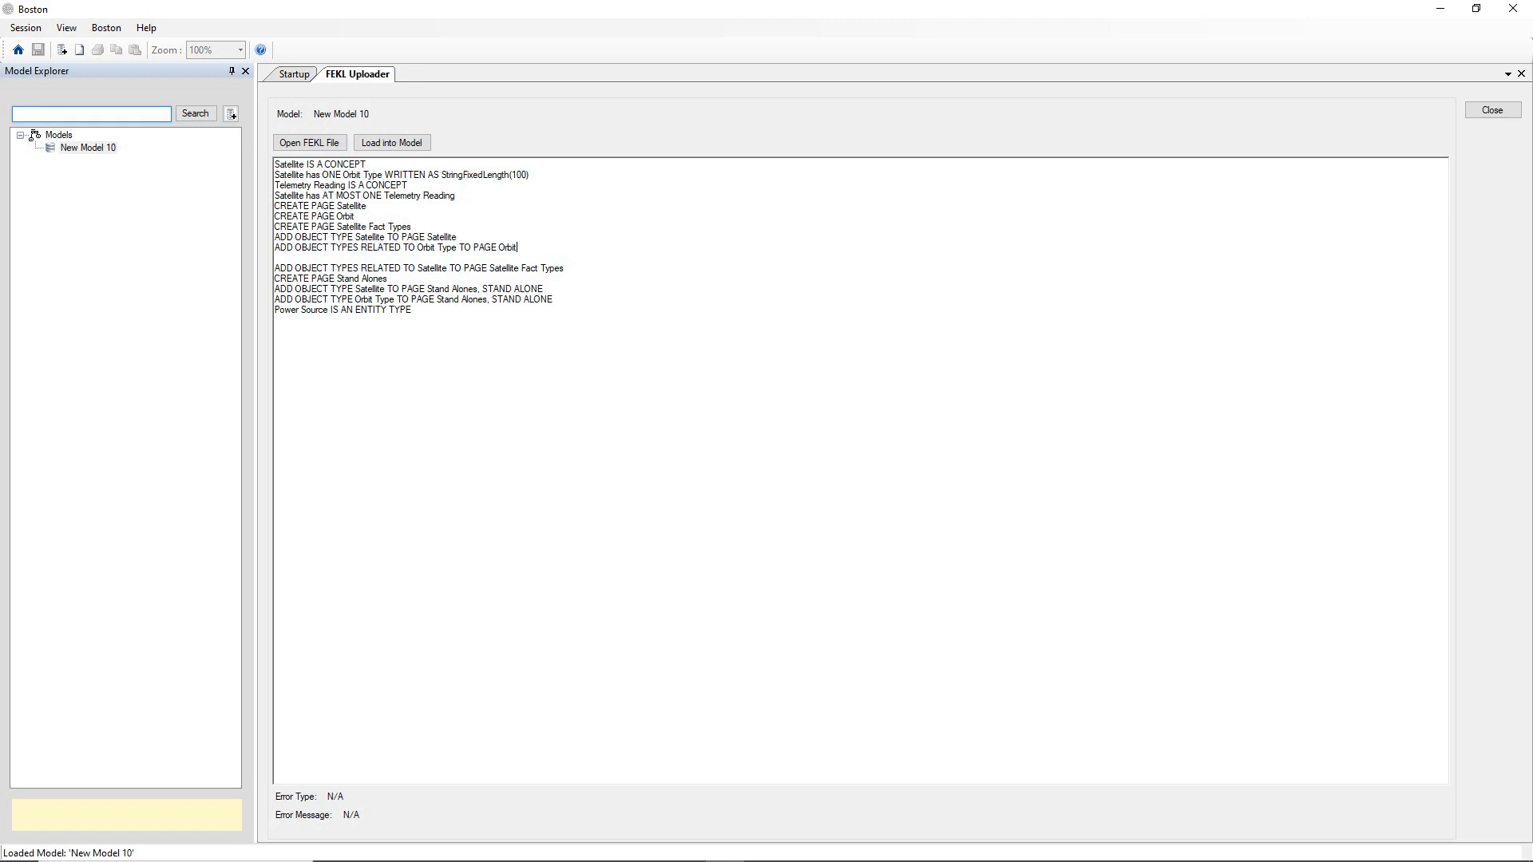
left_click_drag(517, 248, 275, 247)
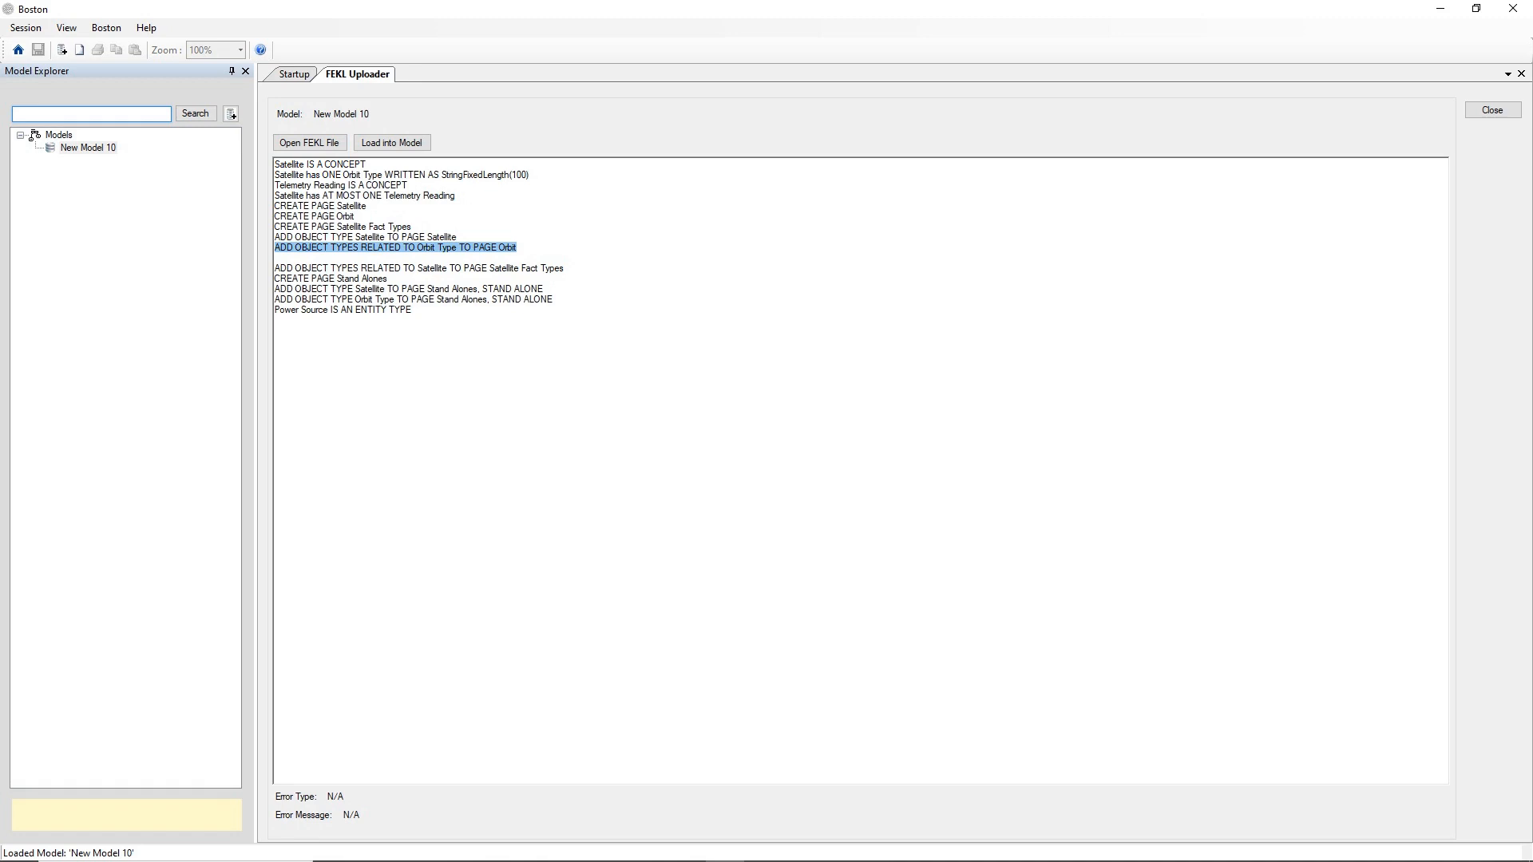
left_click(276, 258)
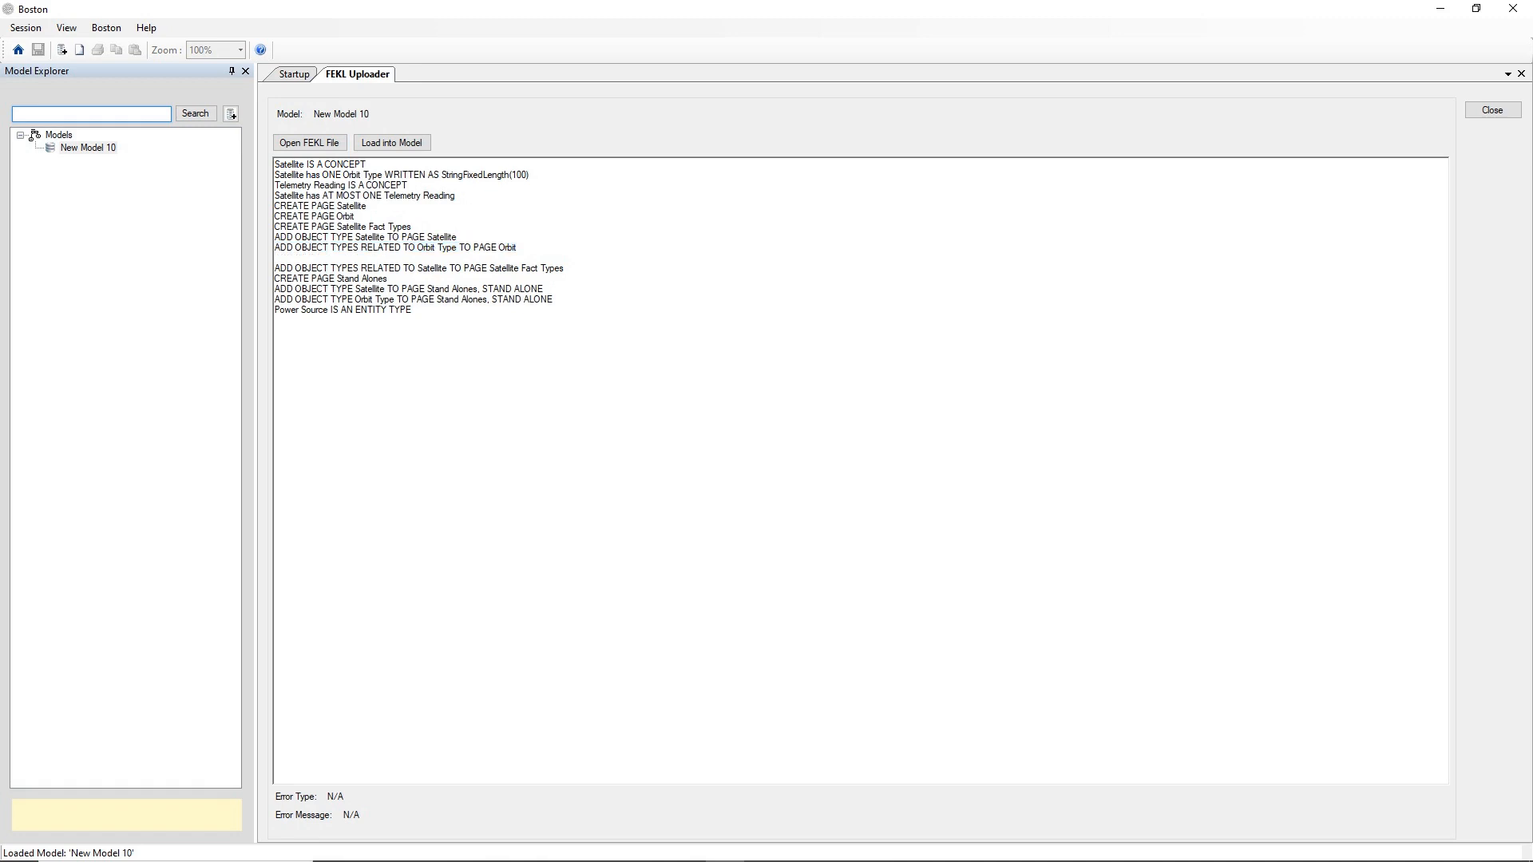
Step: Remove the blank line above "ADD OBJECT TYPES RELATED TO Satellite TO PAGE Satellite Fact Types" and highlight that whole statement
key("Delete")
key("shift+Right")
key("shift+Right")
key("shift+Right")
key("shift+Right")
key("shift+Right")
key("shift+Right")
key("shift+Right")
key("shift+Right")
key("shift+Right")
key("shift+Right")
key("shift+Right")
key("shift+Right")
key("shift+Right")
key("shift+Right")
key("shift+Right")
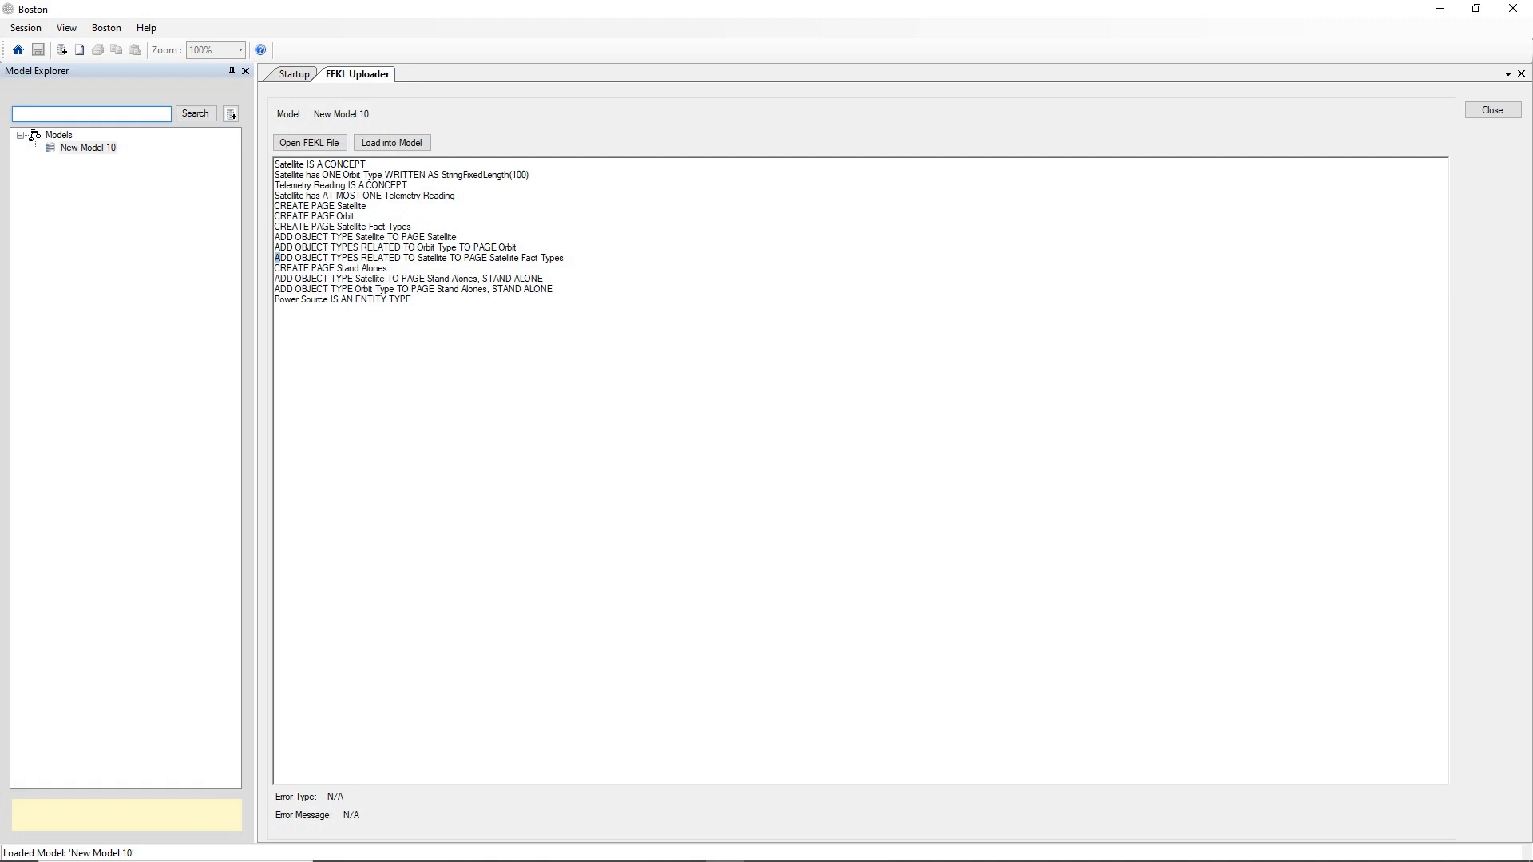
key("shift+Right")
key("shift+Right")
key("shift+Right")
key("shift+Right")
key("shift+Right")
key("shift+Right")
key("shift+Right")
key("shift+Right")
key("shift+Right")
key("shift+Right")
key("shift+Right")
key("shift+Right")
key("shift+Right")
key("shift+Right")
key("shift+Right")
key("shift+Right")
key("shift+Right")
key("shift+Right")
key("shift+Right")
key("shift+Right")
key("shift+Right")
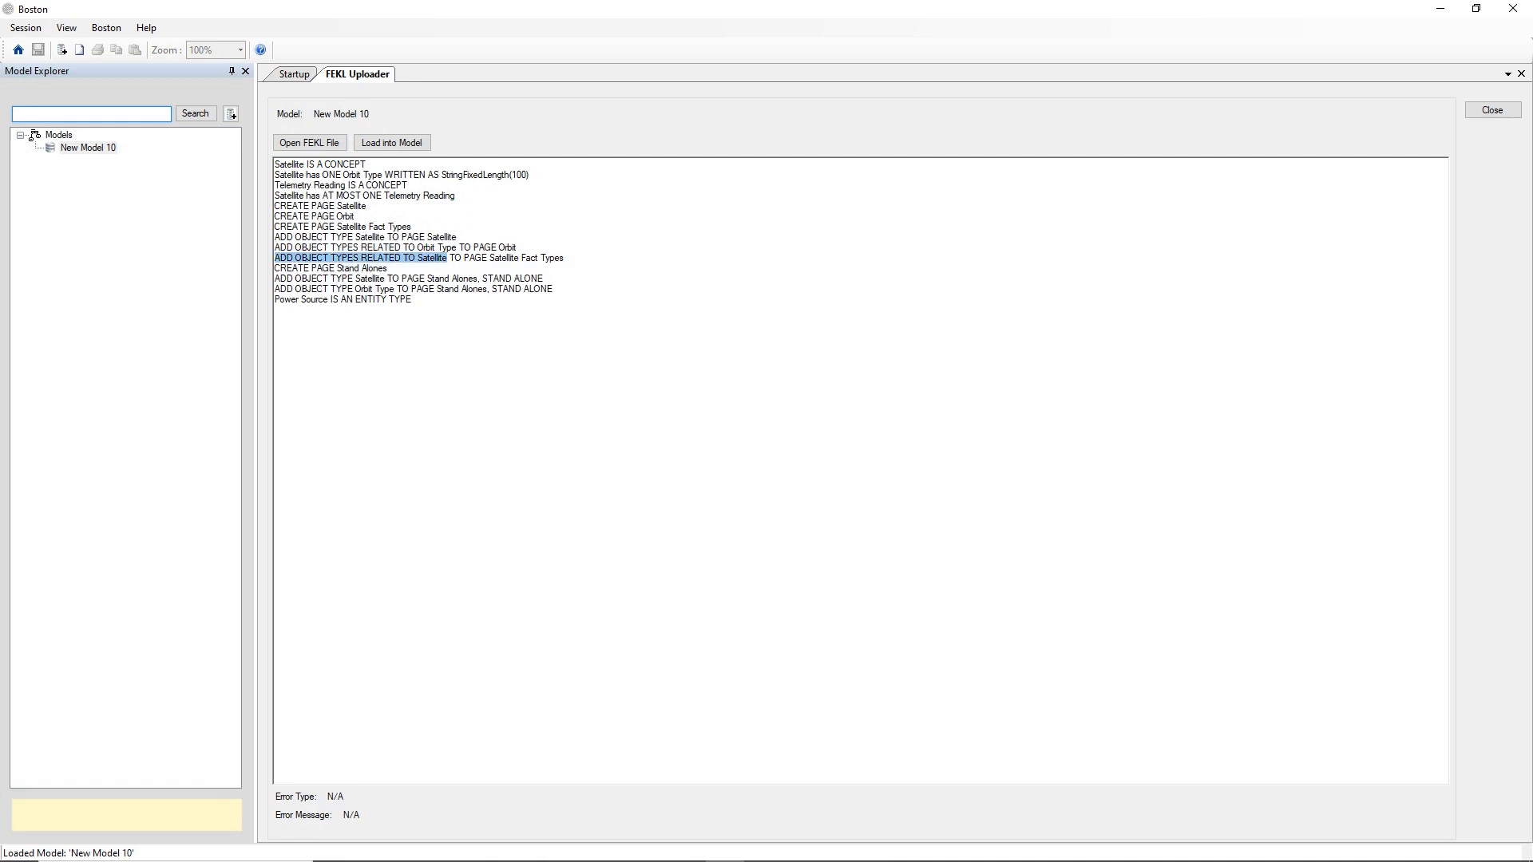
key("shift+Right")
key("shift+Right")
key("shift+Right")
key("shift+Right")
key("shift+Right")
key("shift+Right")
key("shift+Right")
key("shift+Right")
key("shift+Right")
key("shift+Right")
key("shift+Right")
key("shift+Right")
key("shift+Right")
key("shift+Right")
key("shift+Right")
key("shift+Right")
key("shift+Right")
key("shift+Right")
key("shift+Right")
key("shift+Right")
key("shift+Right")
key("shift+Right")
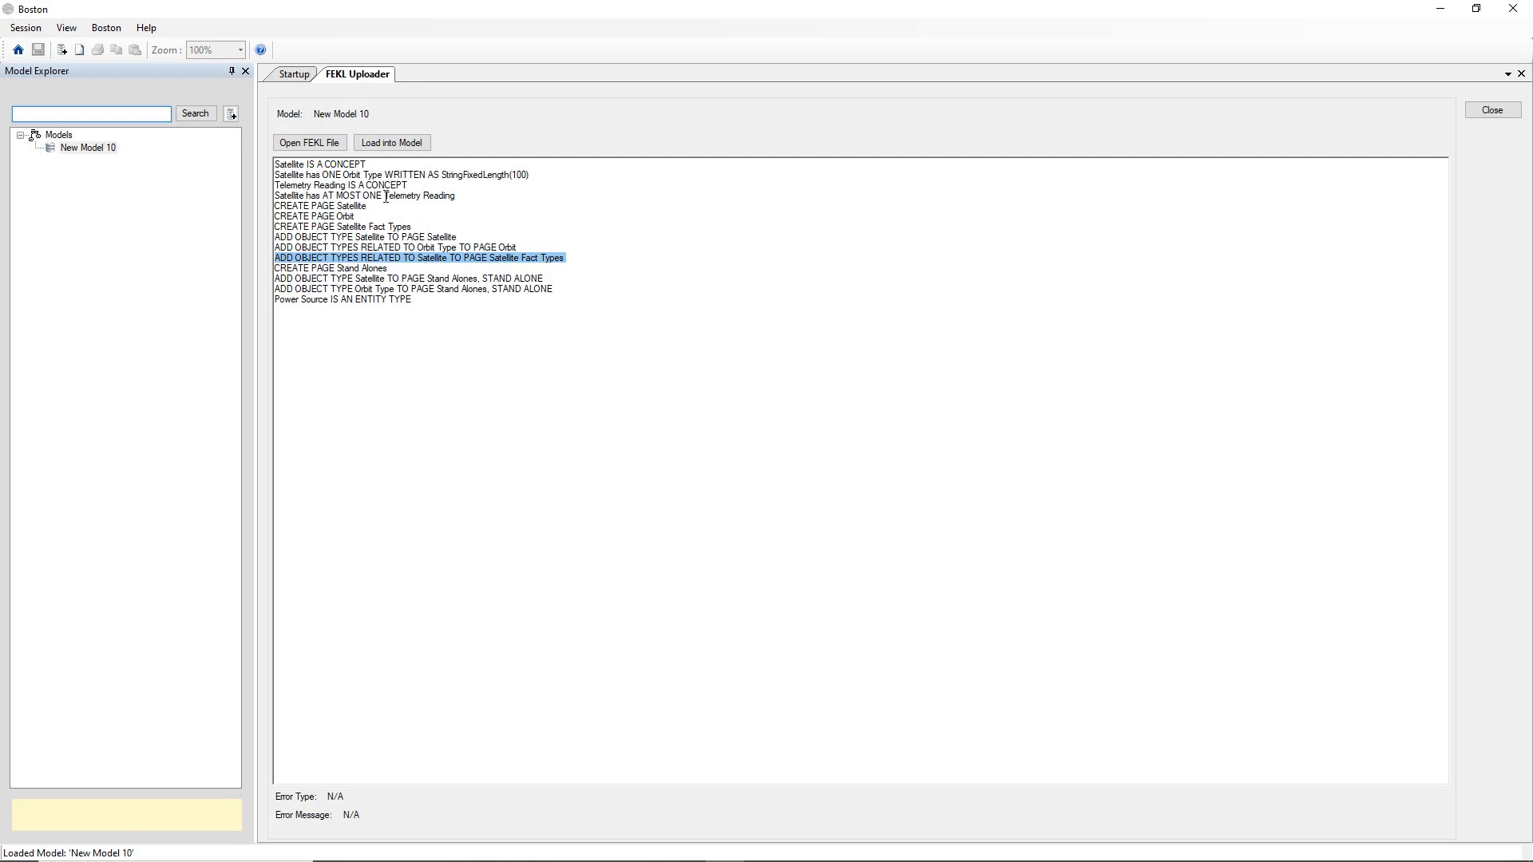
Step: Review Satellite's Orbit Type and Telemetry Reading statements, and highlight the "CREATE PAGE Stand Alones" statement
left_click(491, 260)
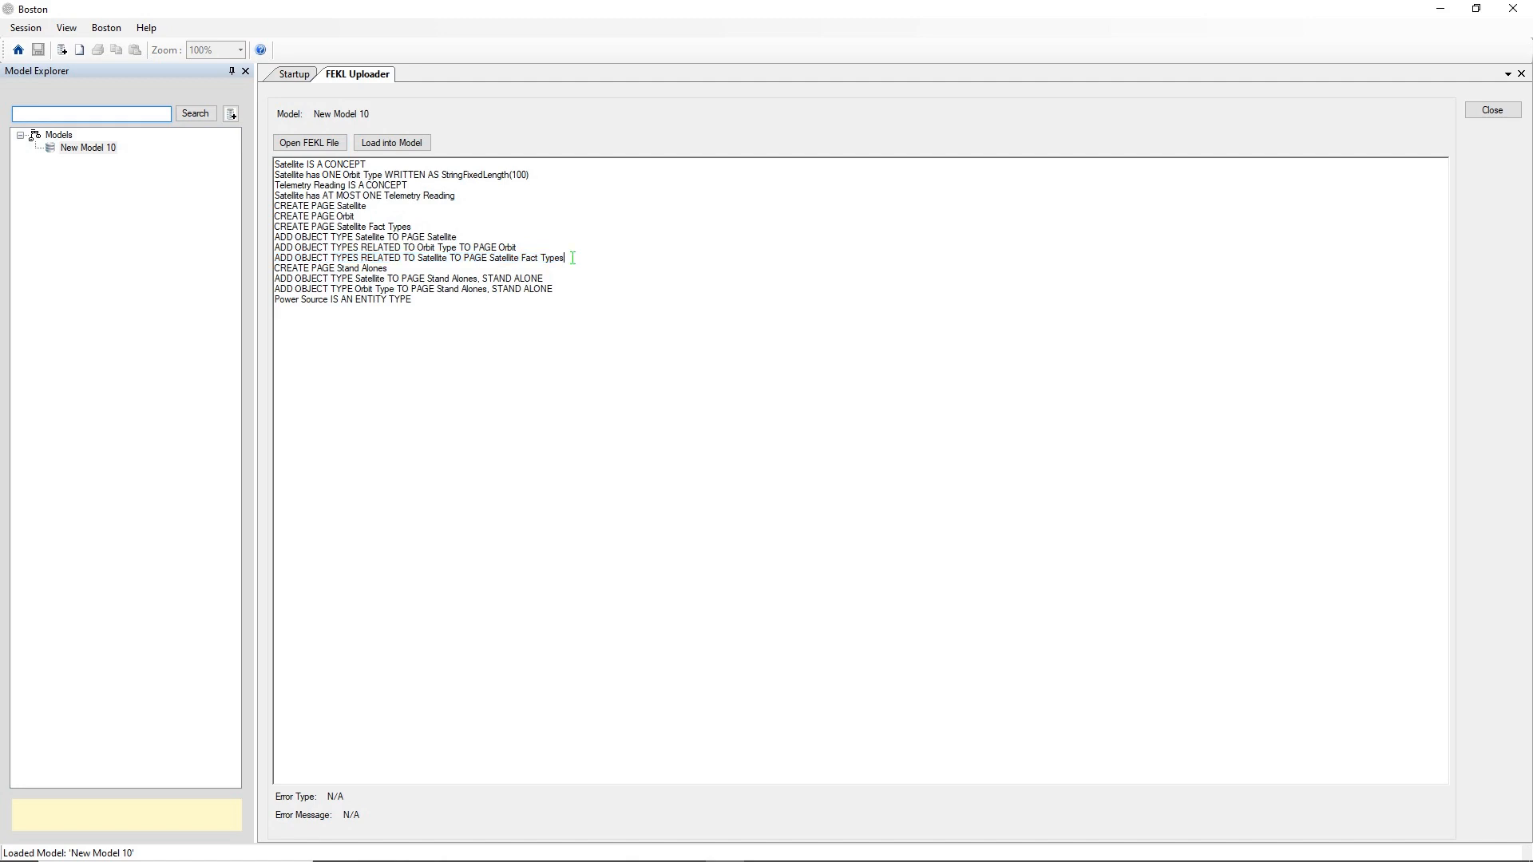
double_click(432, 258)
left_click(344, 174)
left_click(385, 197)
key("shift+End")
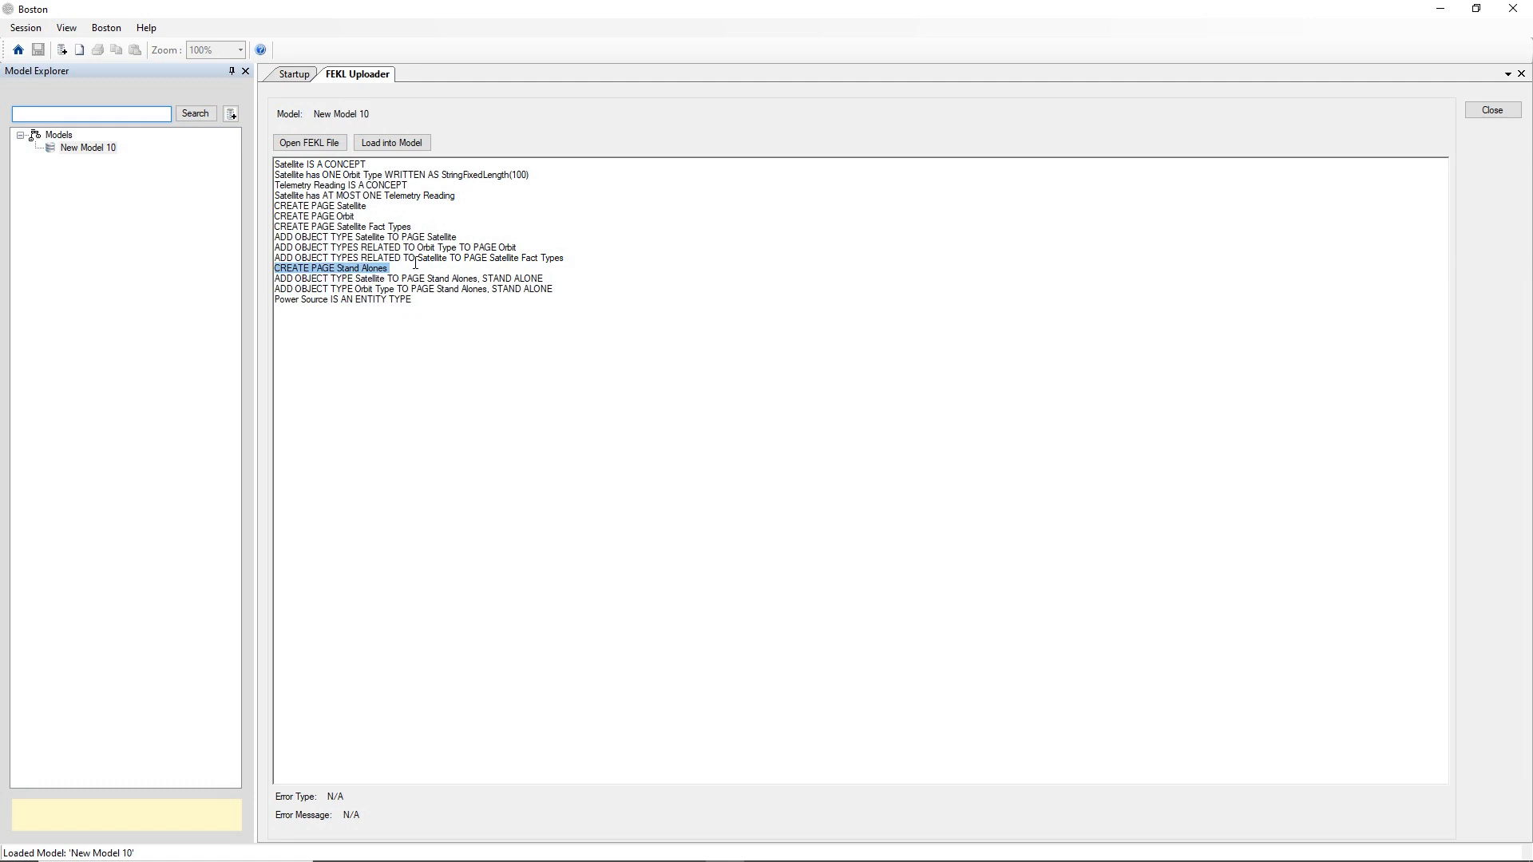
Step: Highlight "ADD OBJECT TYPE Satellite TO PAGE Stand Alones" and then only its ", STAND ALONE" ending
key("Down")
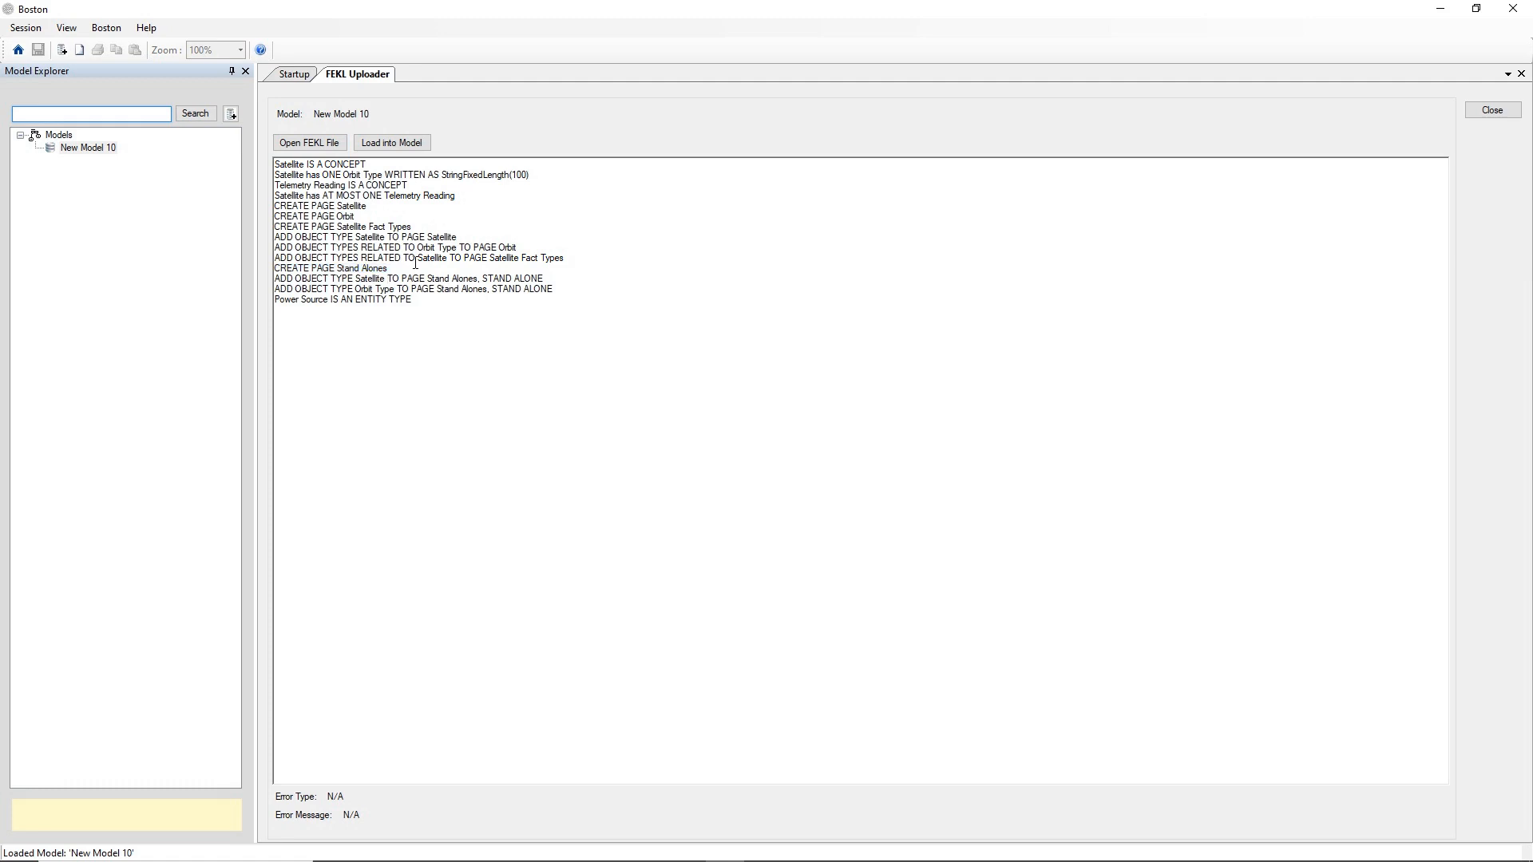
key("shift+Right")
key("shift+Right")
key("shift+Right")
key("shift+Right")
key("shift+Right")
key("shift+Right")
key("shift+Right")
key("shift+Right")
key("shift+Right")
key("shift+Right")
key("shift+Right")
key("shift+Right")
key("shift+Right")
key("shift+Right")
key("shift+Right")
key("shift+Right")
key("shift+Right")
key("shift+Right")
key("shift+Right")
key("shift+Right")
key("shift+Right")
key("shift+Right")
key("shift+Right")
key("shift+Right")
key("shift+Right")
key("shift+Right")
key("shift+Right")
key("shift+Right")
key("shift+Right")
key("shift+Right")
key("shift+Right")
key("shift+Right")
key("shift+Right")
key("shift+Right")
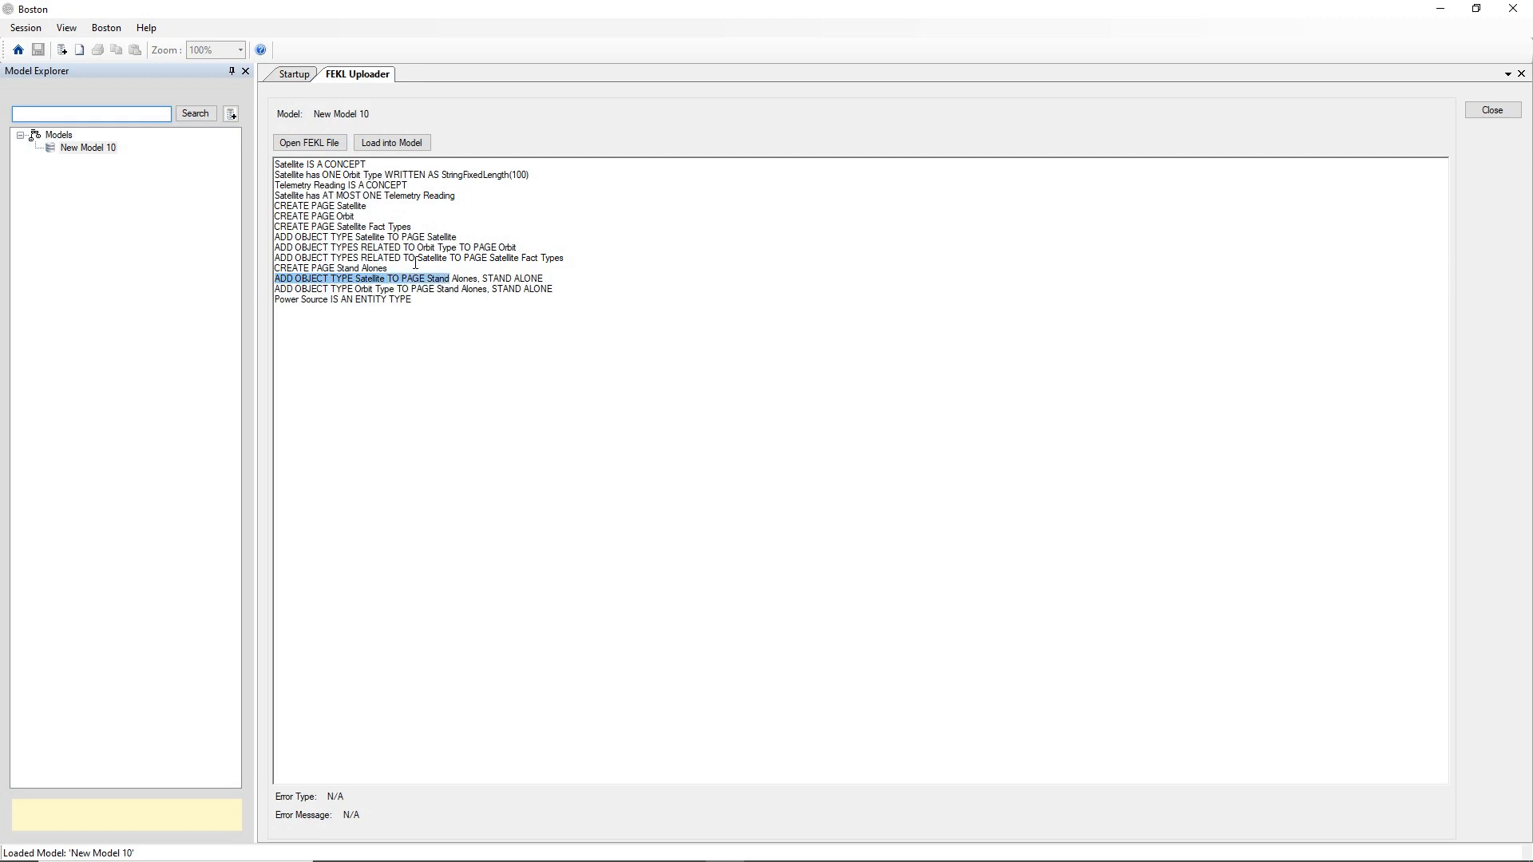
key("shift+Right")
key("shift+Right")
key("shift+Right")
key("shift+Right")
key("shift+Right")
key("shift+Right")
key("shift+Right")
key("Right")
key("shift+End")
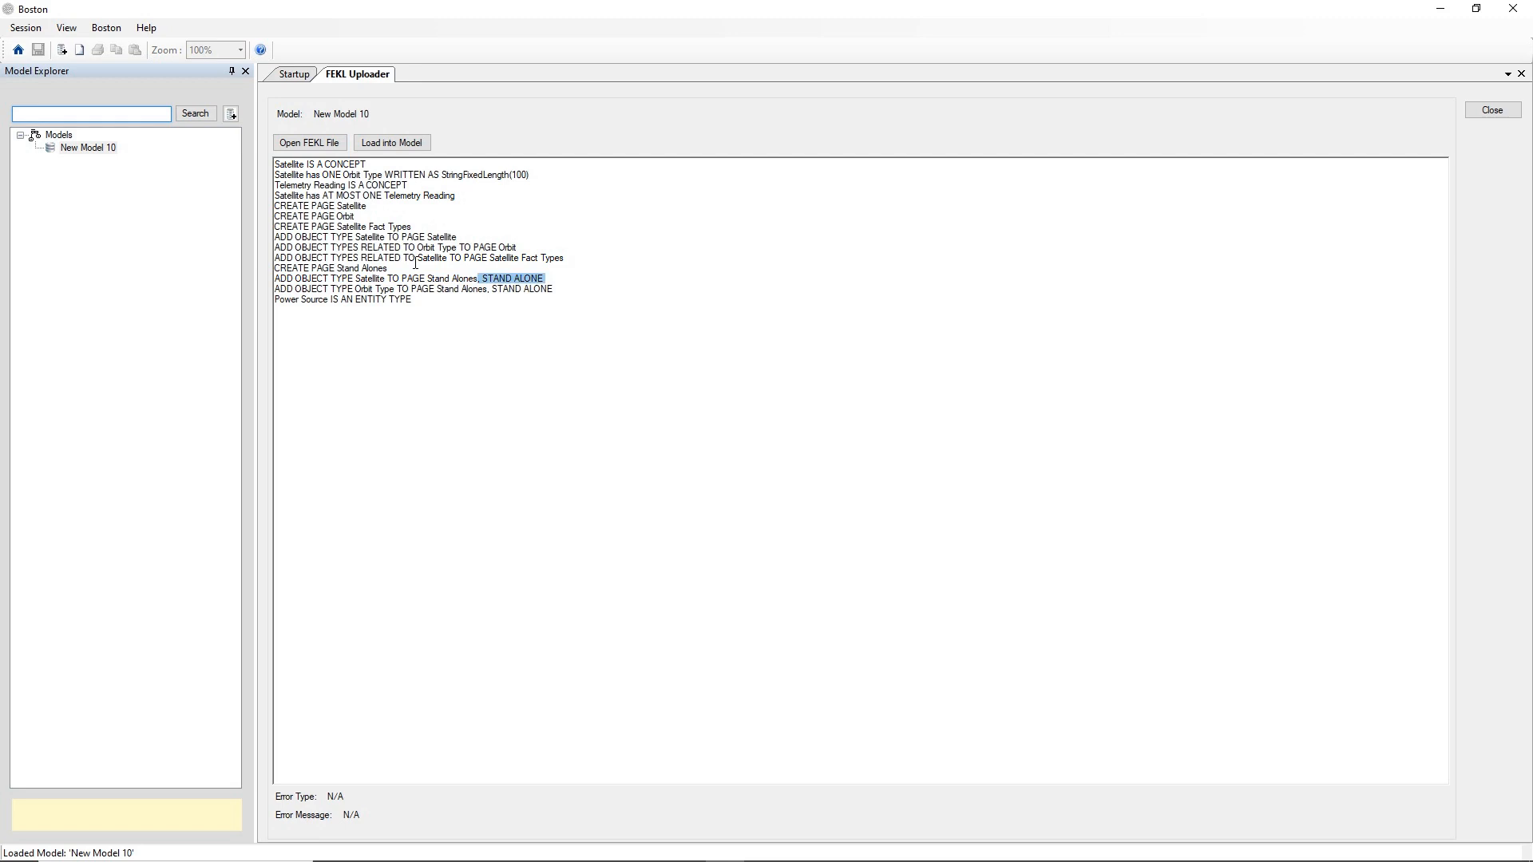
Step: Highlight "ADD OBJECT TYPE Orbit Type TO PAGE Stand Alones" and then only its ", STAND ALONE" ending
key("Down")
key("ctrl+shift+Right")
key("ctrl+shift+Right")
key("ctrl+shift+Right")
key("ctrl+shift+Right")
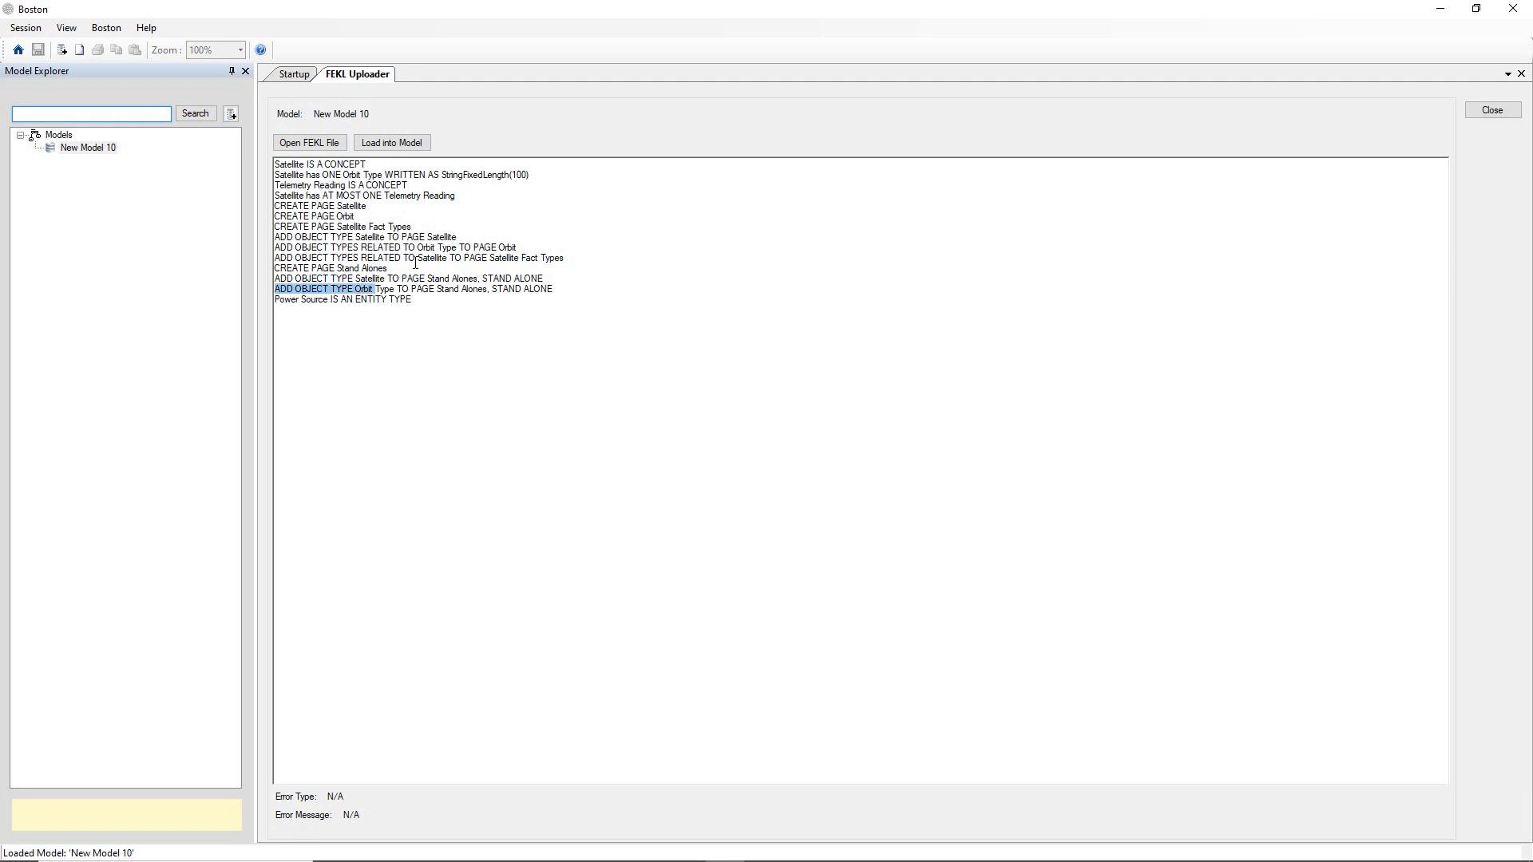
key("shift+Right")
key("shift+Right")
key("shift+Right")
key("shift+Right")
key("shift+Right")
key("shift+Right")
key("shift+Right")
key("shift+Right")
key("shift+Right")
key("shift+Right")
key("shift+Right")
key("shift+Right")
key("shift+Right")
key("shift+Right")
key("shift+Right")
key("shift+Right")
key("shift+Right")
key("shift+Right")
key("shift+Right")
key("shift+Right")
key("shift+Right")
key("shift+Right")
key("shift+Right")
key("shift+Right")
key("Right")
key("shift+End")
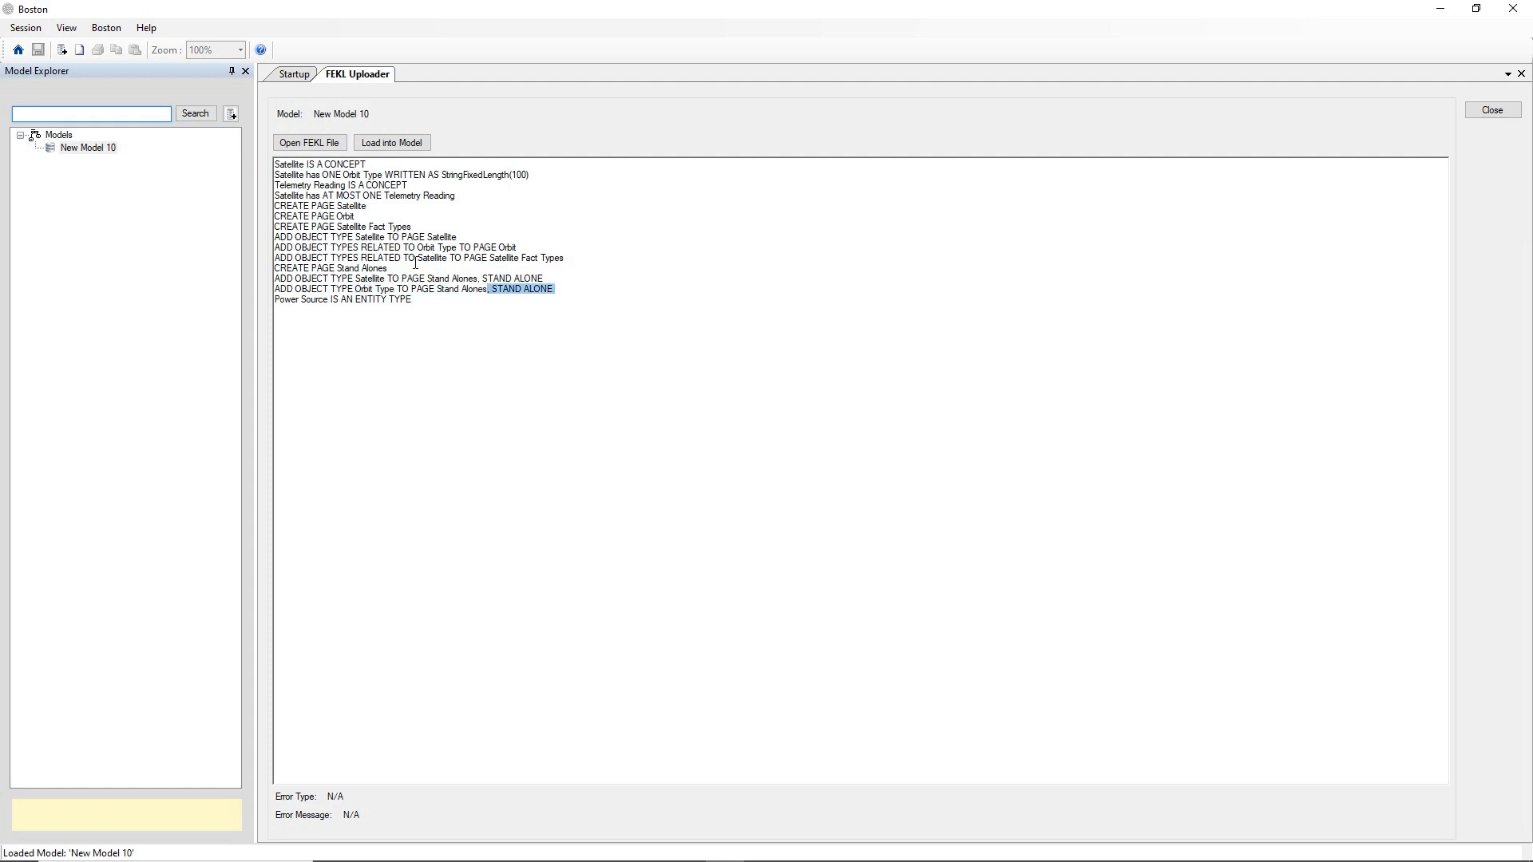
Step: Highlight the page name "Stand Alones" in the statement that adds object type Orbit Type
key("Left")
key("shift+Left")
key("shift+Left")
key("shift+Left")
key("shift+Left")
key("shift+Left")
key("shift+Left")
key("shift+Left")
key("shift+Left")
key("shift+Left")
key("shift+Left")
key("Right")
key("shift+Right")
key("shift+Right")
key("shift+Right")
key("shift+Right")
key("shift+Right")
key("shift+Right")
key("shift+Right")
key("shift+Right")
key("shift+Right")
key("shift+Right")
key("shift+Right")
key("shift+Right")
key("shift+Right")
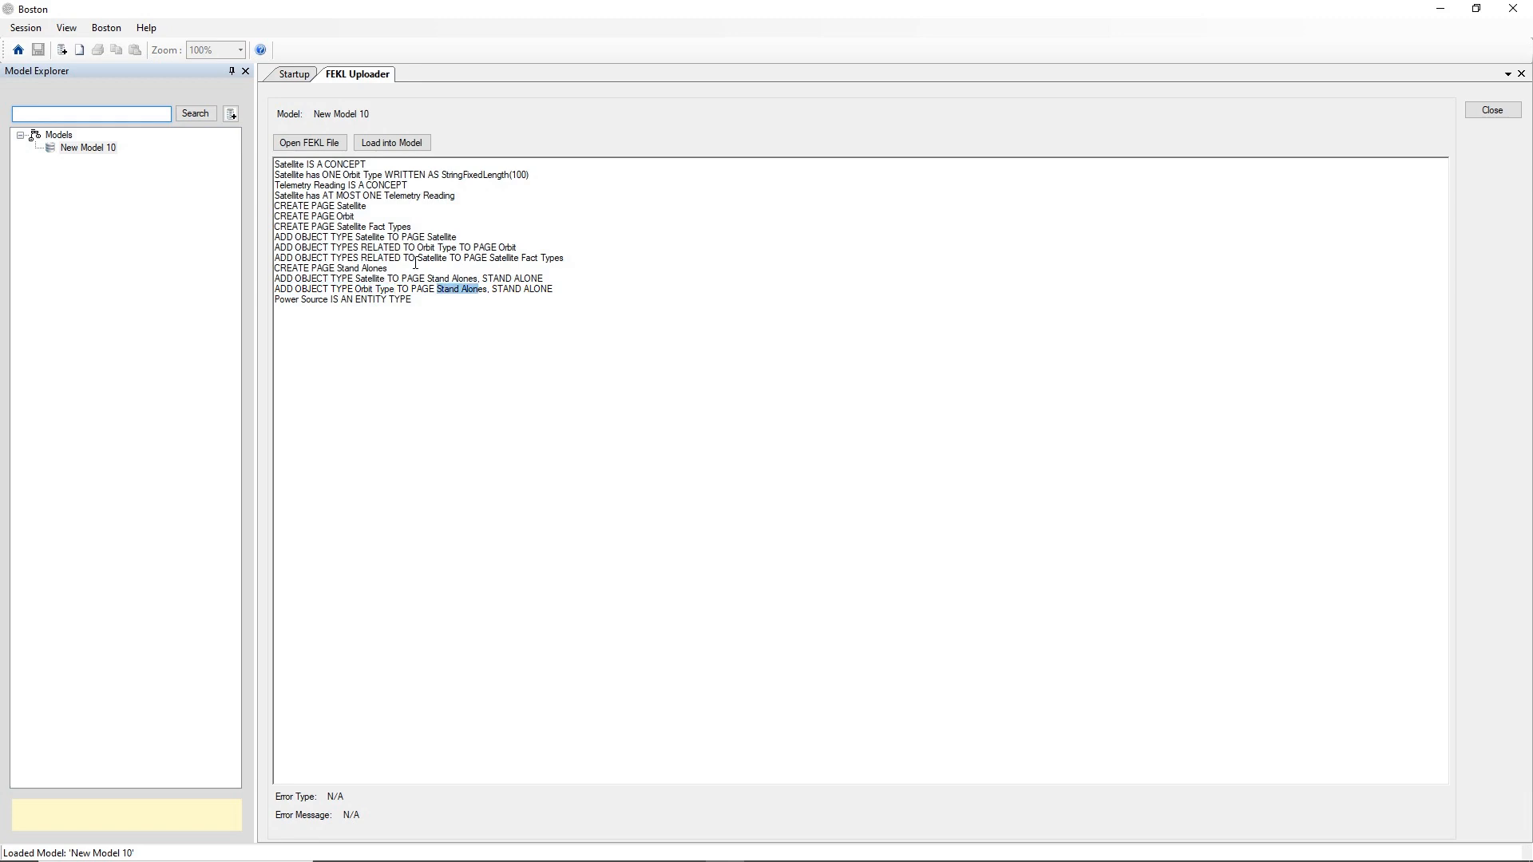
Step: Highlight "Power Source" in the last FEKL statement and then its "IS AN ENTITY TYPE" ending
key("Left")
key("shift+Right")
key("shift+Right")
key("shift+Right")
key("shift+Right")
key("shift+Right")
key("shift+Right")
key("shift+Right")
key("shift+Right")
key("shift+Right")
key("shift+Right")
key("shift+Right")
key("shift+Right")
key("Right")
key("shift+End")
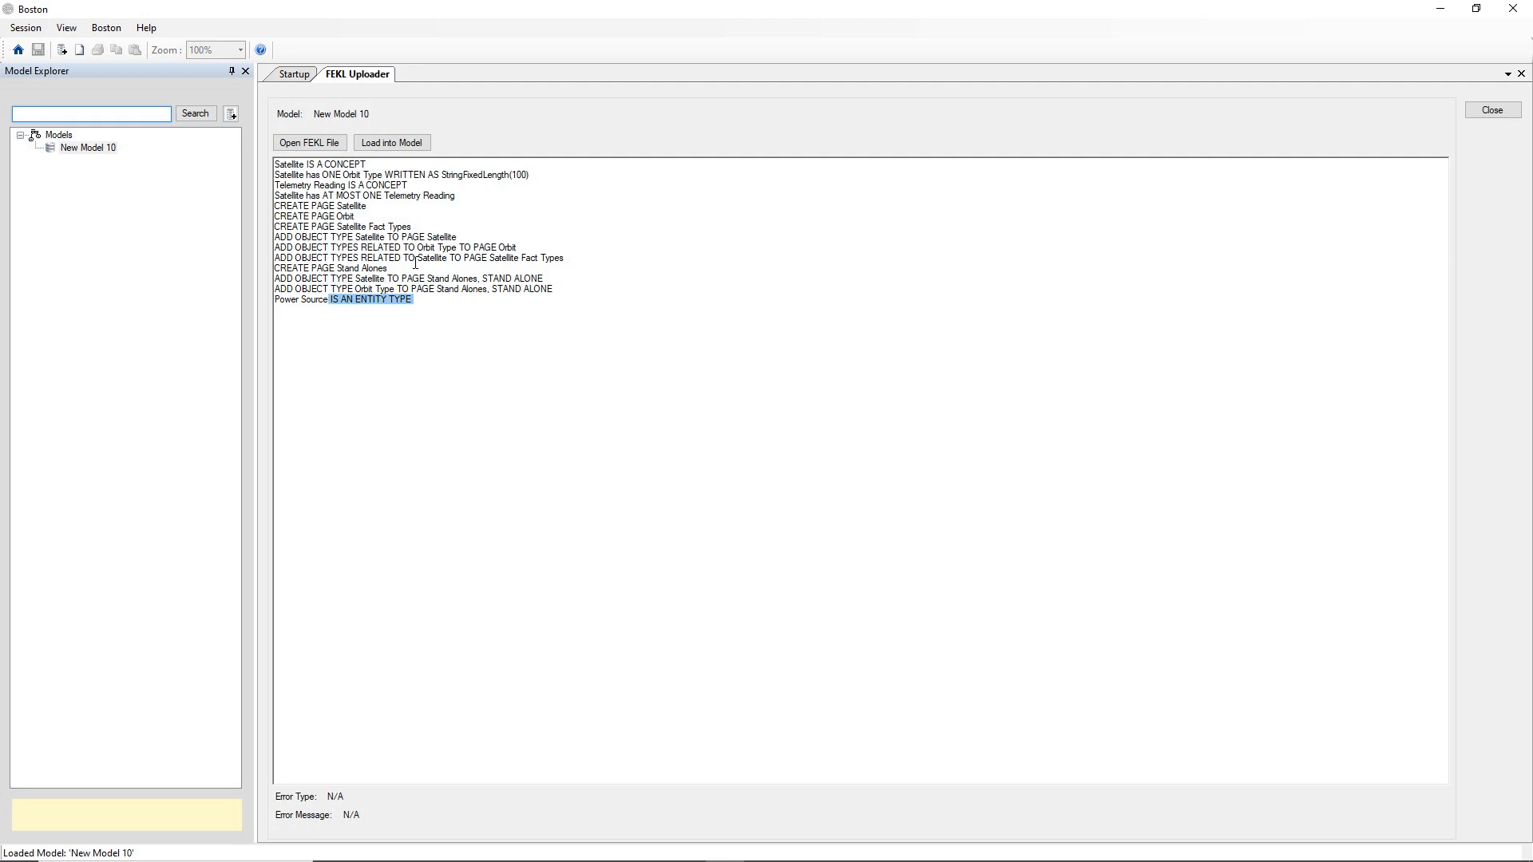
Step: Load the FEKL statements into New Model 10 and select its Stand Alones page in the model tree
key("Right")
left_click(403, 144)
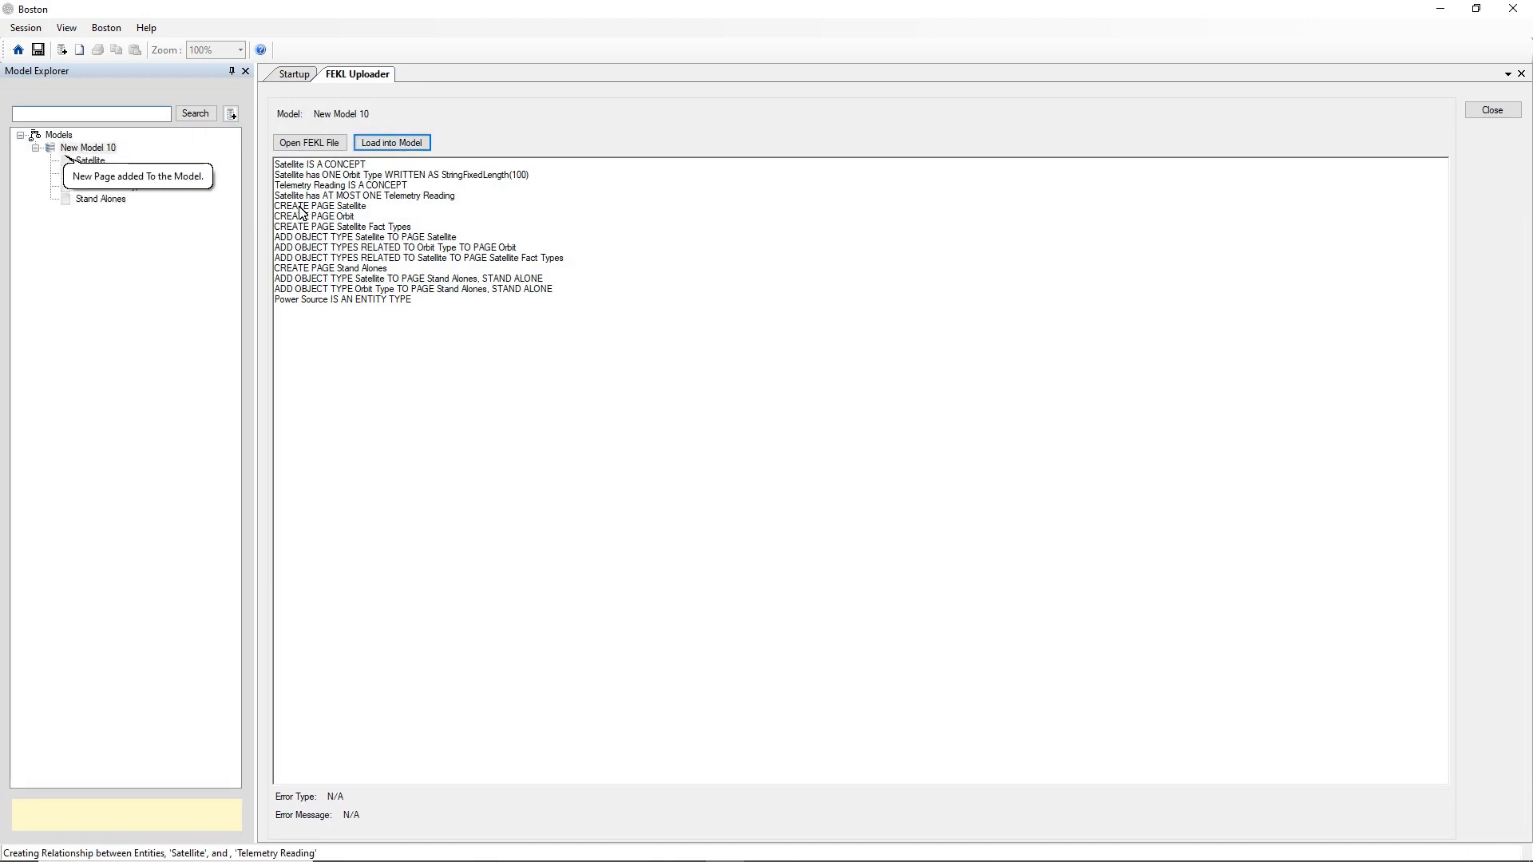
left_click(102, 200)
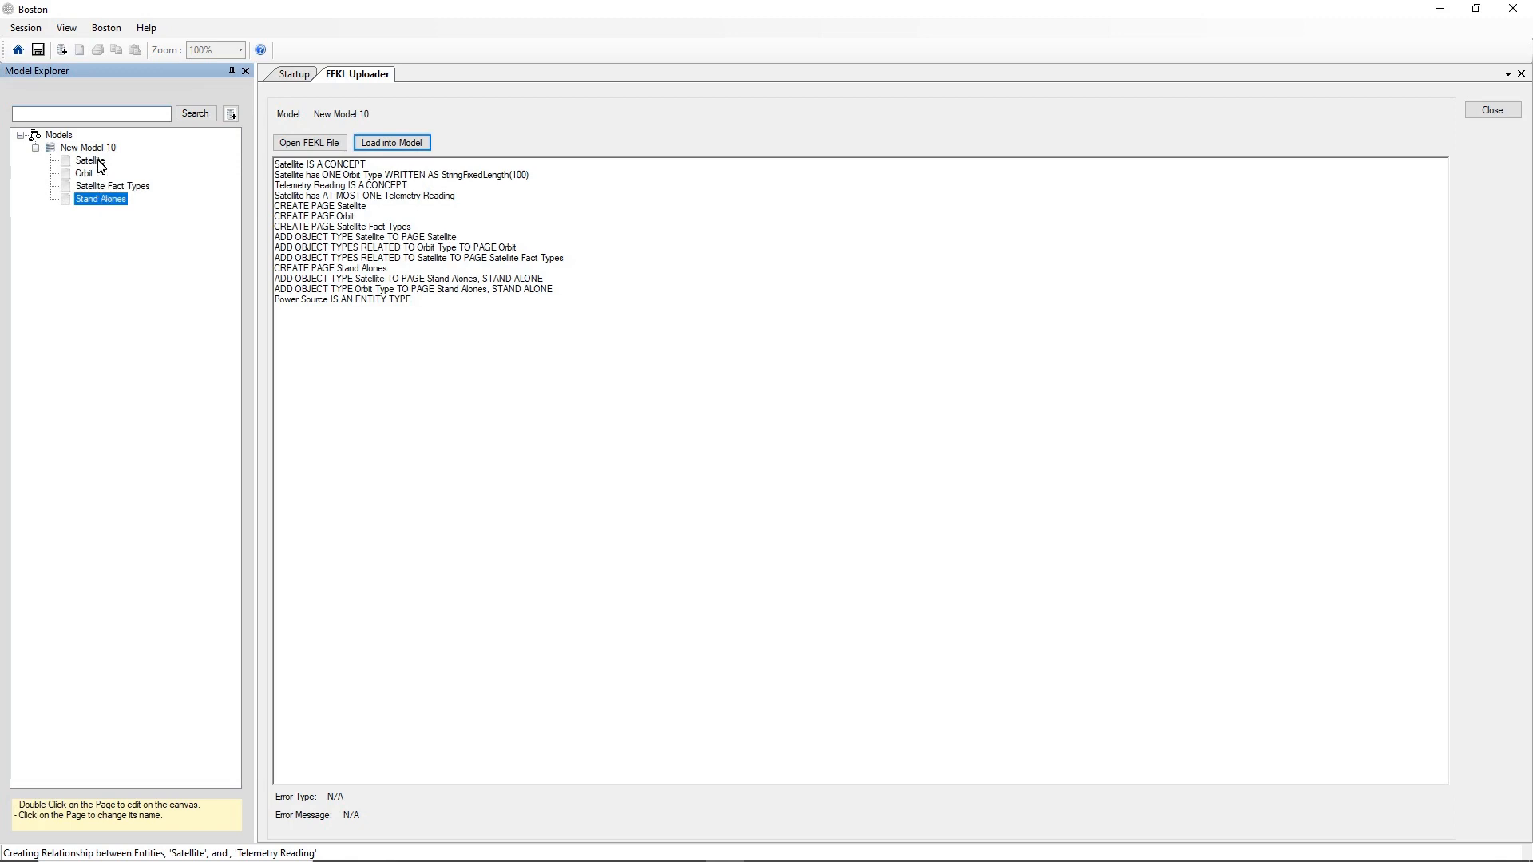
Step: Open the Satellite page and spread out Satellite, Orbit Type and Telemetry Reading so that they no longer overlap the fact types
left_click(91, 161)
double_click(99, 162)
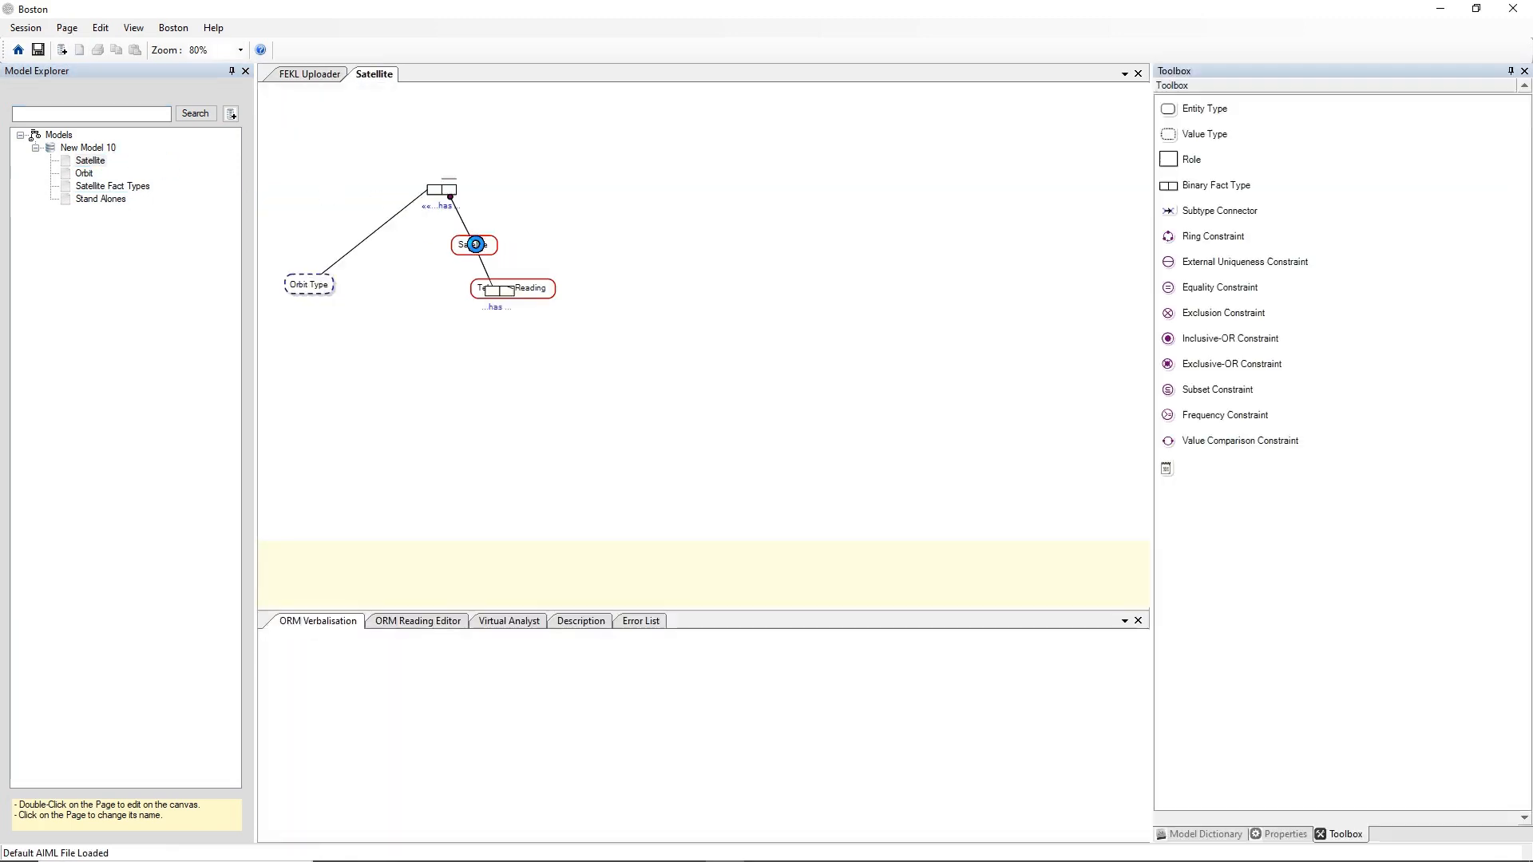
left_click_drag(475, 244, 605, 190)
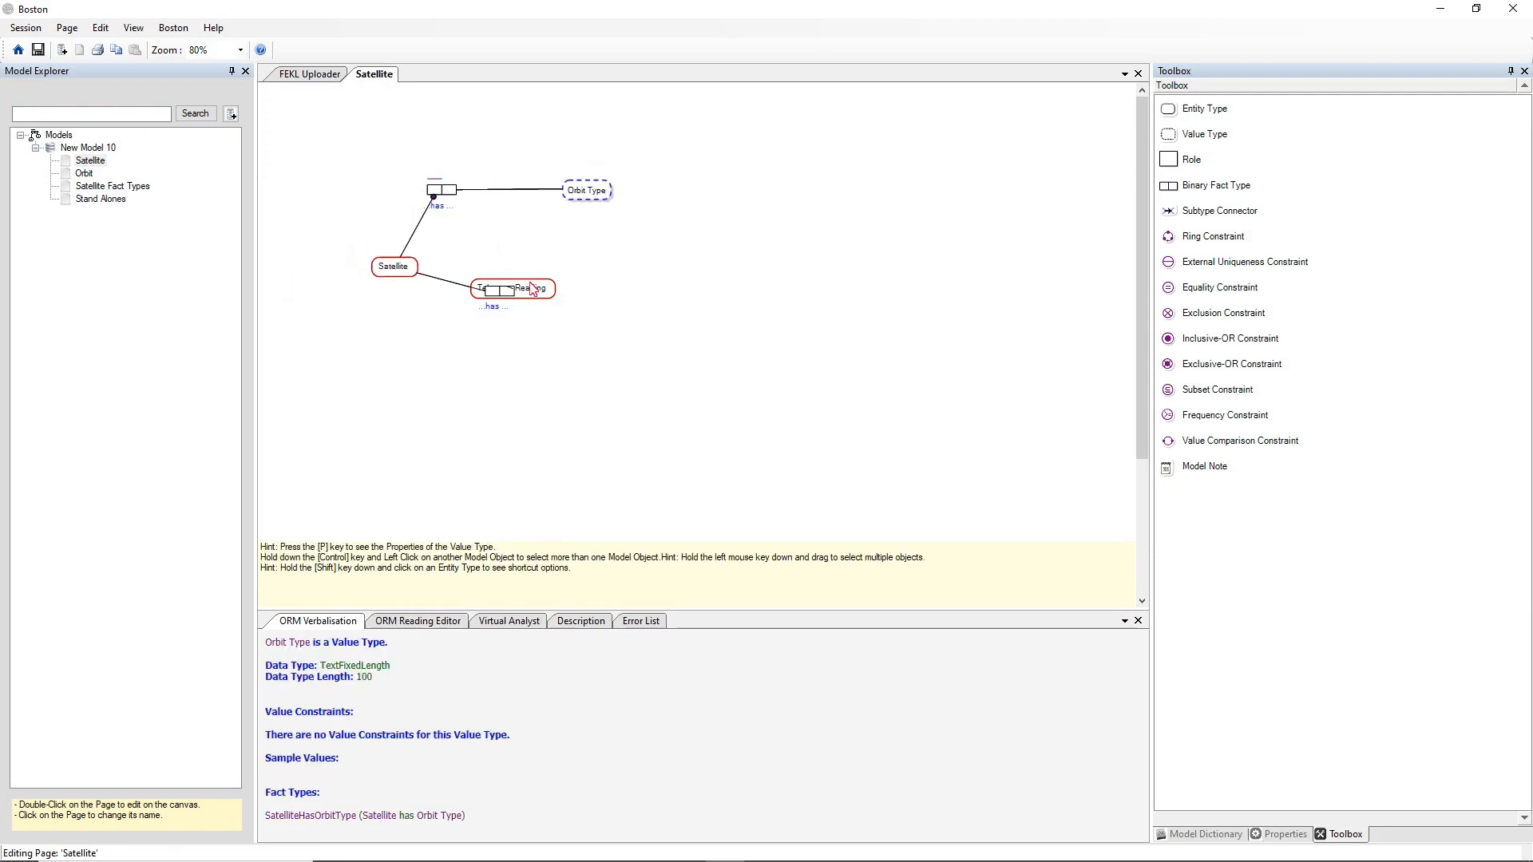
left_click_drag(532, 288, 606, 288)
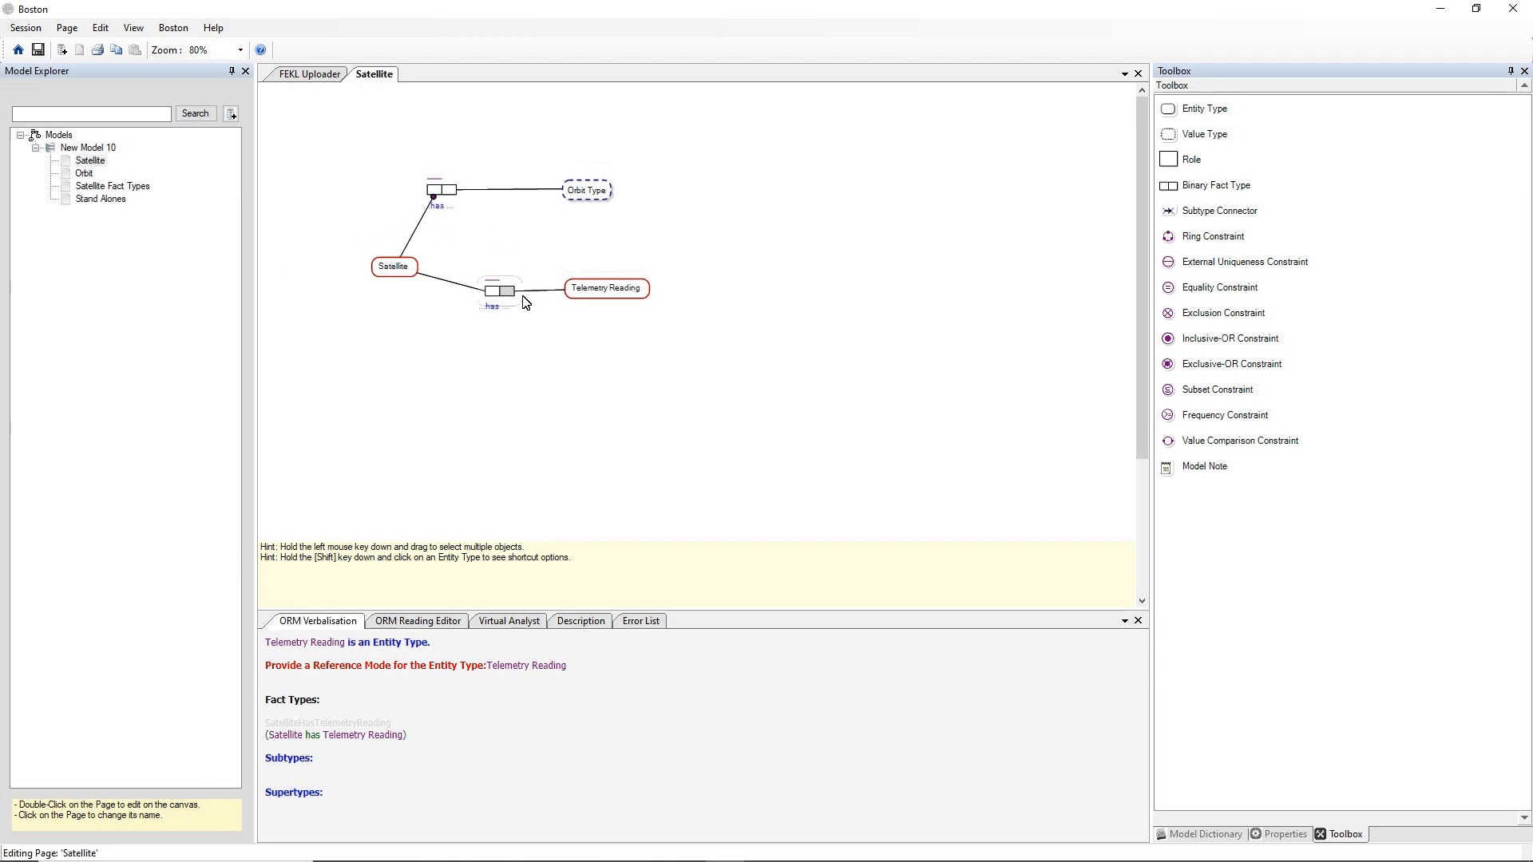
Step: View the Orbit page and compare it with the Satellite page
double_click(86, 173)
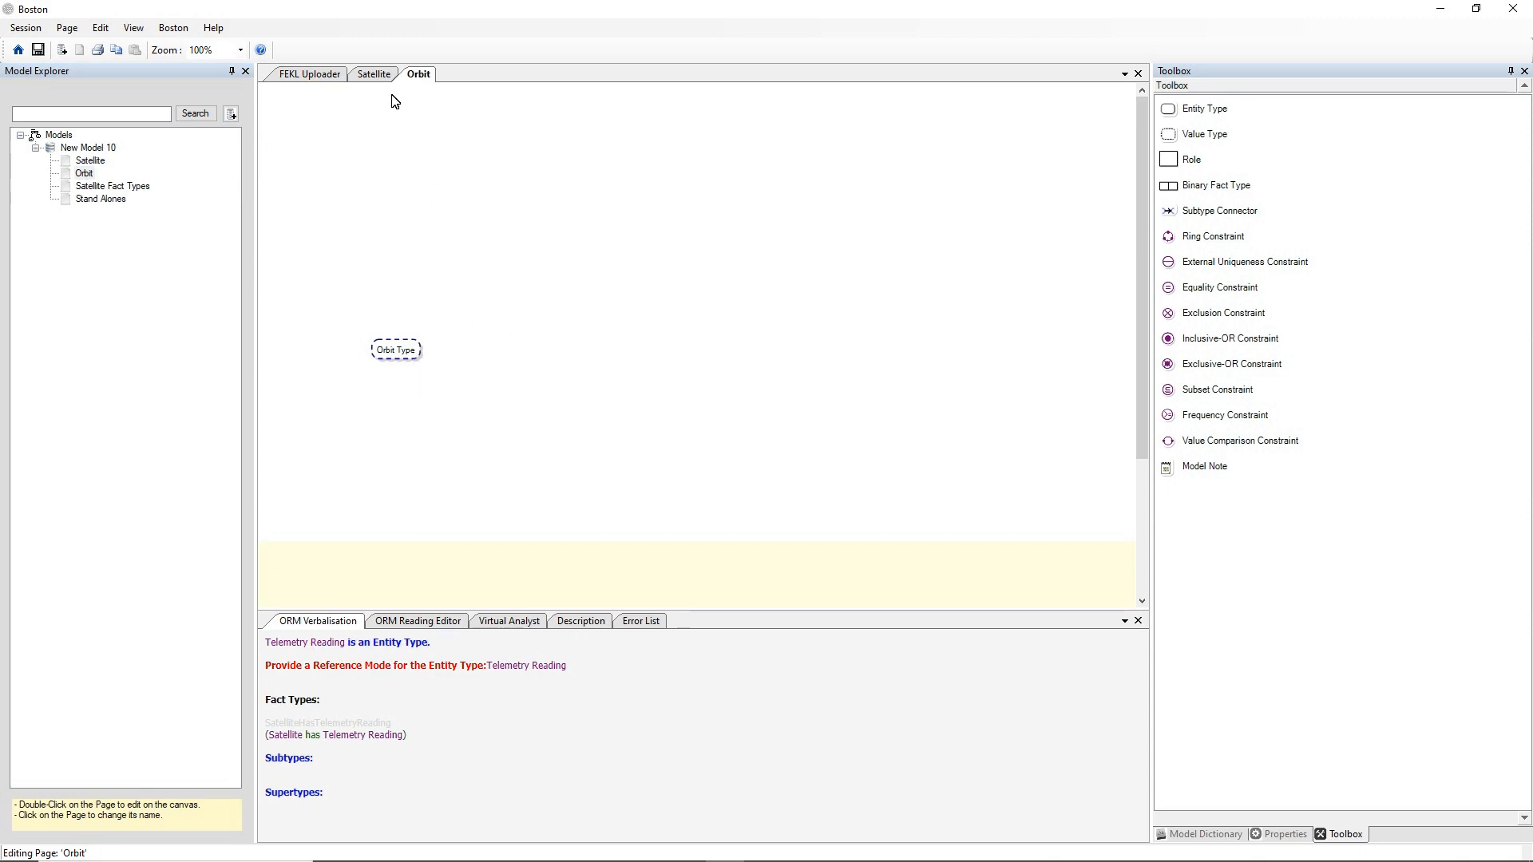
left_click(375, 76)
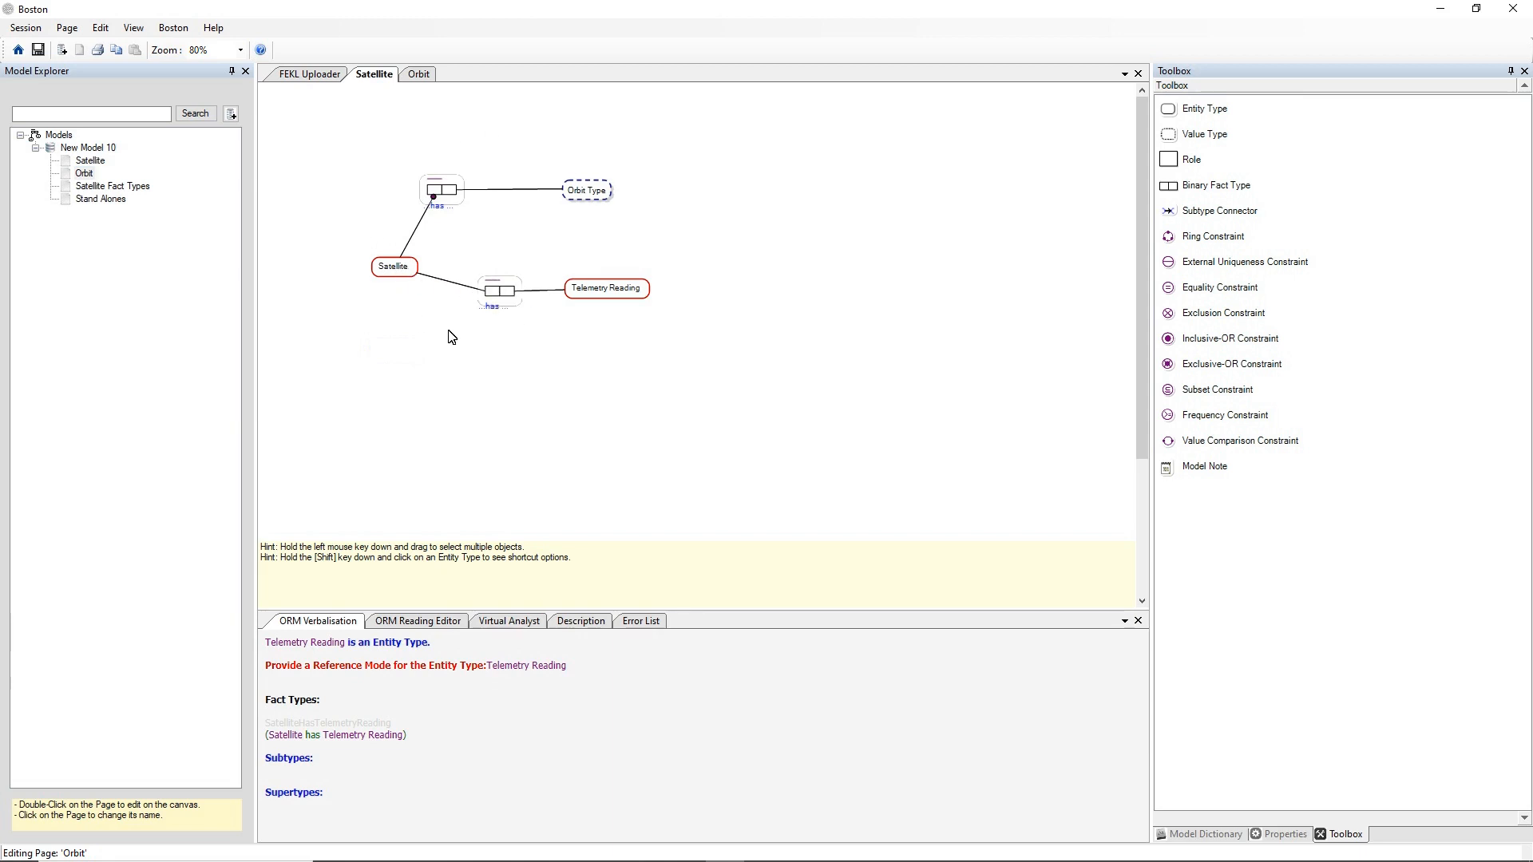
Step: Open the Satellite Fact Types page and arrange each "has" fact type between Satellite and its related object, Telemetry Reading or Orbit Type
left_click(95, 185)
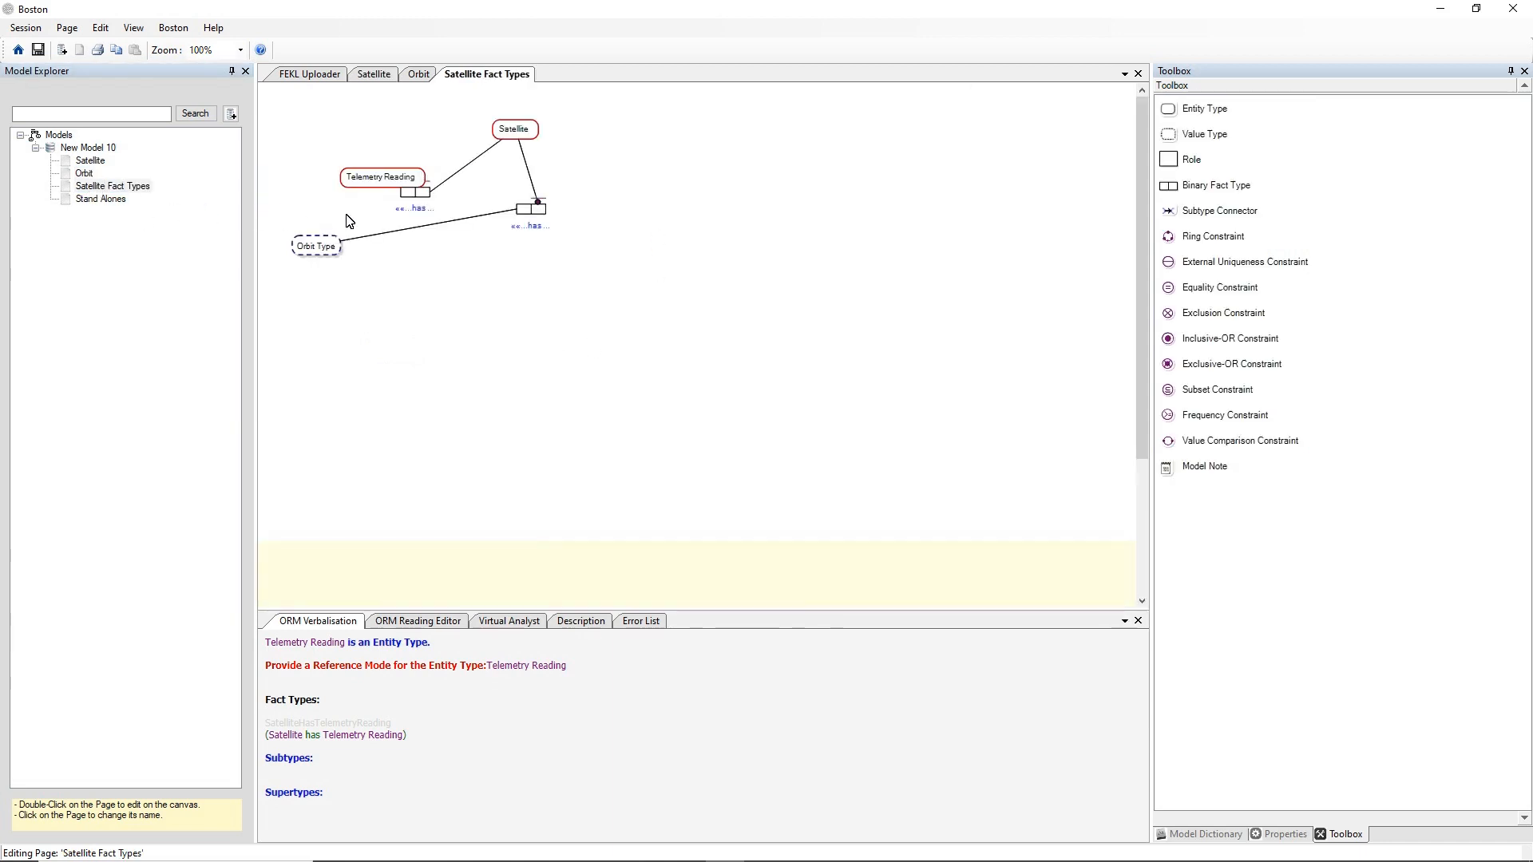
left_click_drag(404, 176, 682, 142)
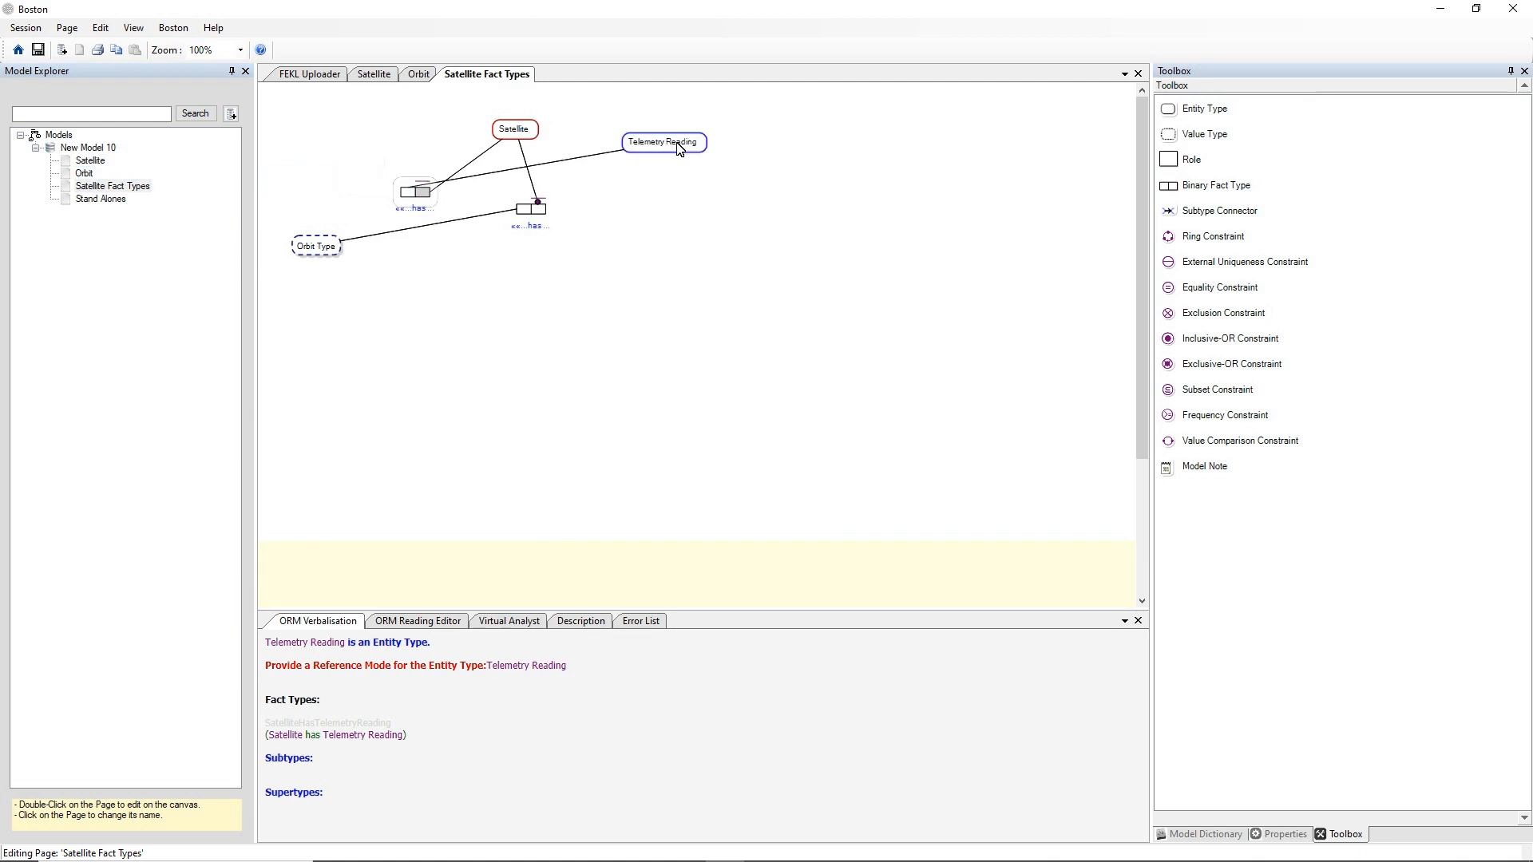
left_click_drag(427, 196, 609, 184)
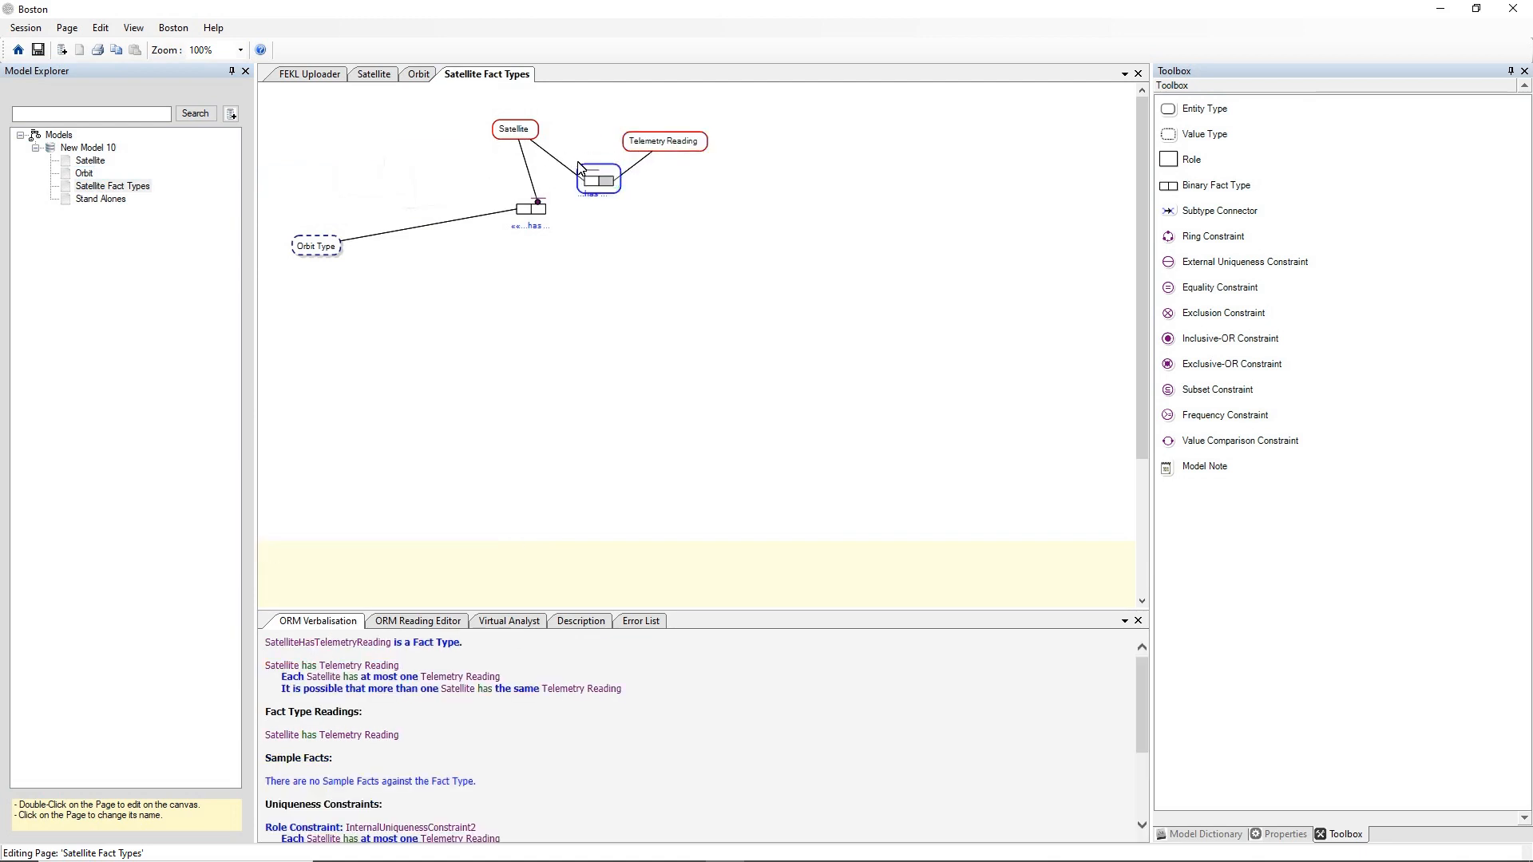
left_click_drag(513, 133, 392, 209)
left_click_drag(307, 250, 644, 242)
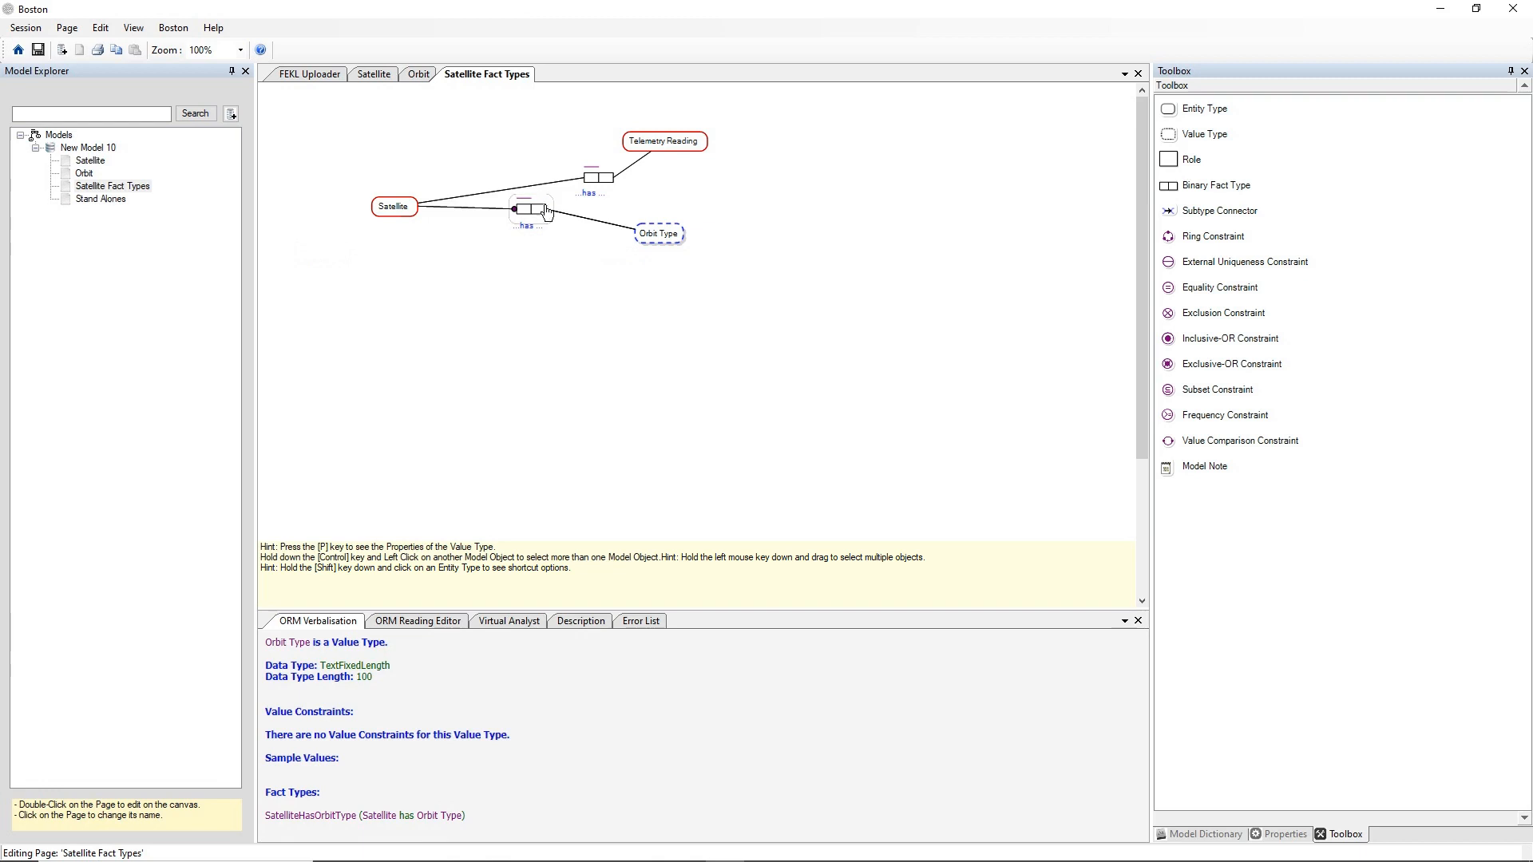
left_click_drag(546, 211, 534, 259)
left_click_drag(608, 176, 535, 145)
left_click(477, 200)
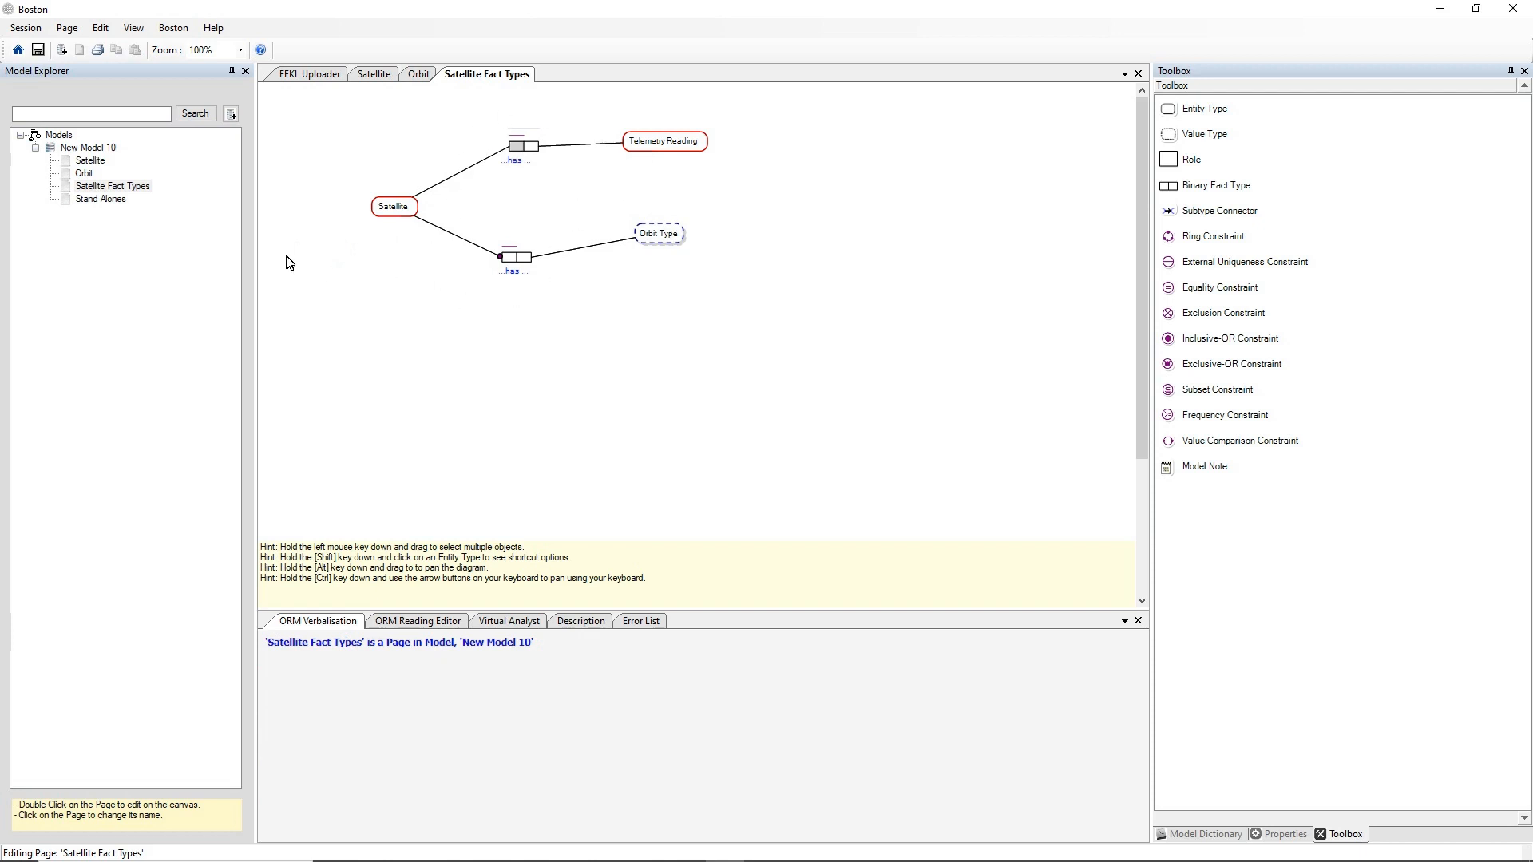
Step: Open the Stand Alones page and move Satellite clear of Orbit Type
double_click(114, 200)
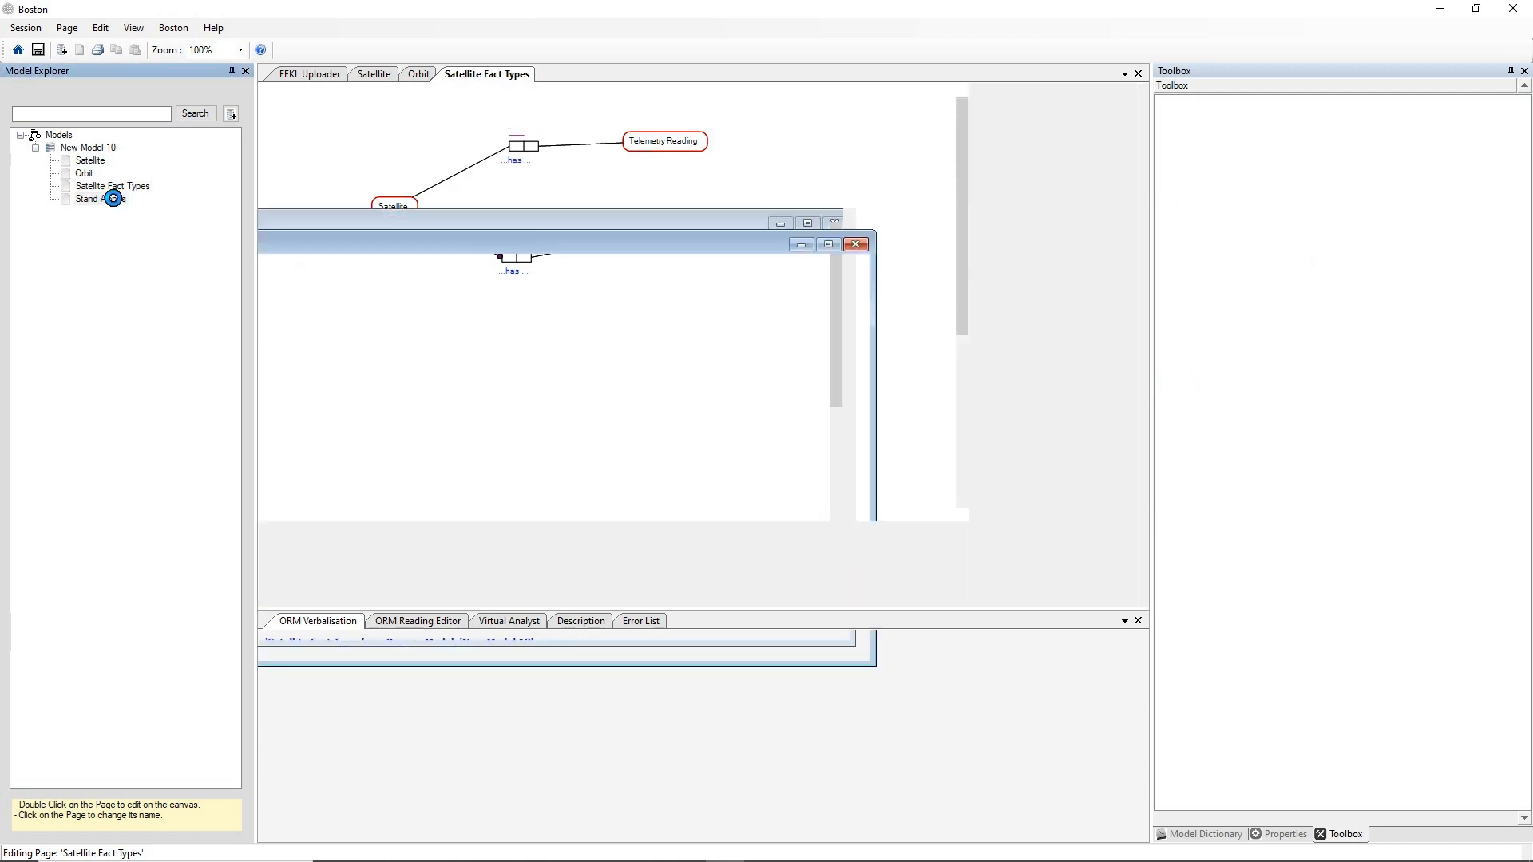
left_click_drag(499, 323, 532, 289)
left_click(531, 351)
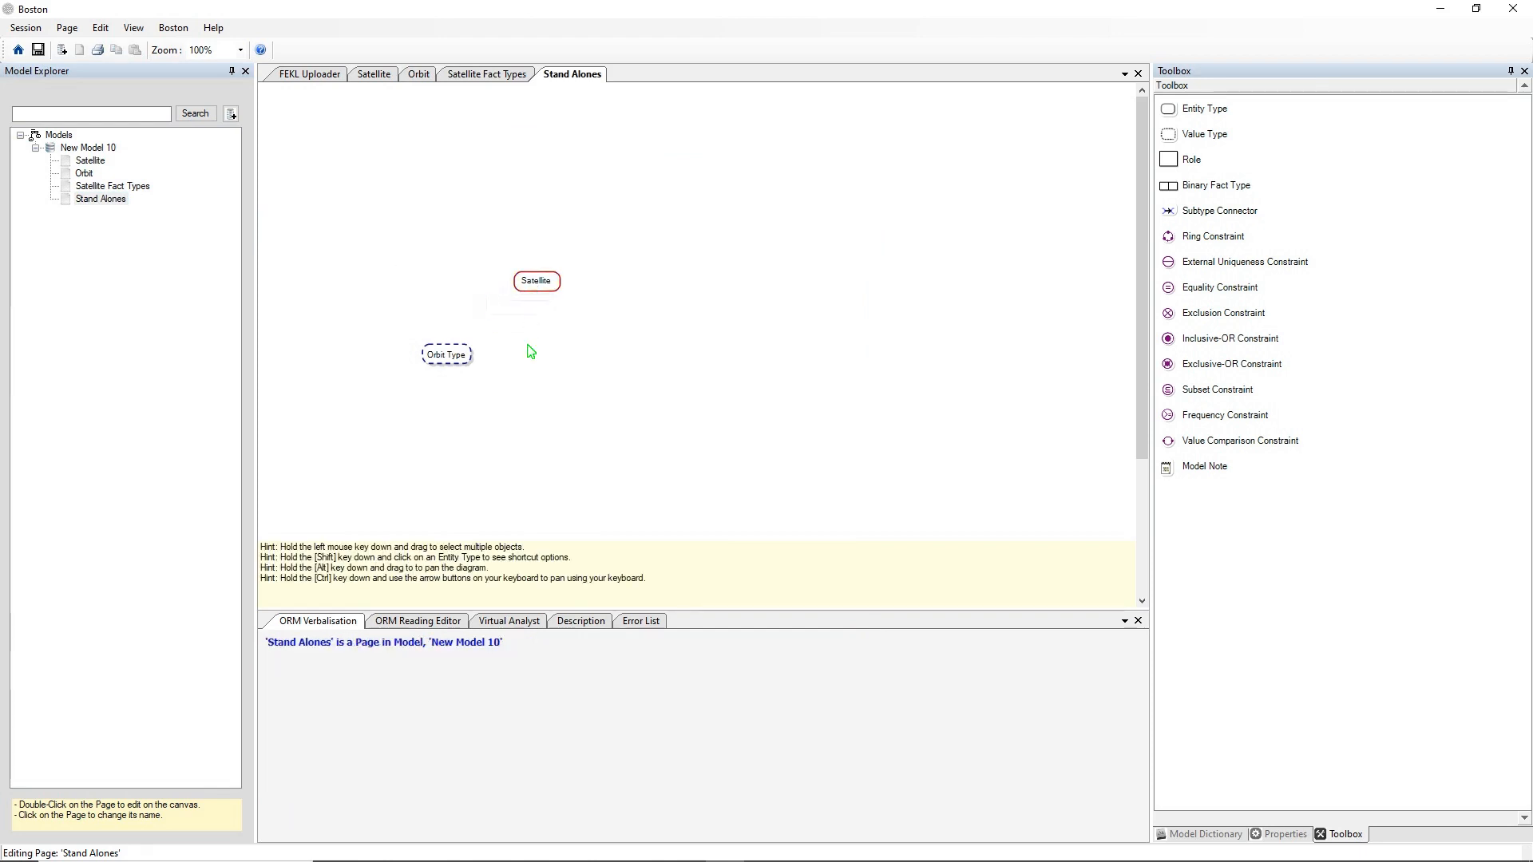
Step: Refresh the model's error list and show the Power Source element, reported as appearing on no page, in the Model Dictionary
left_click(635, 622)
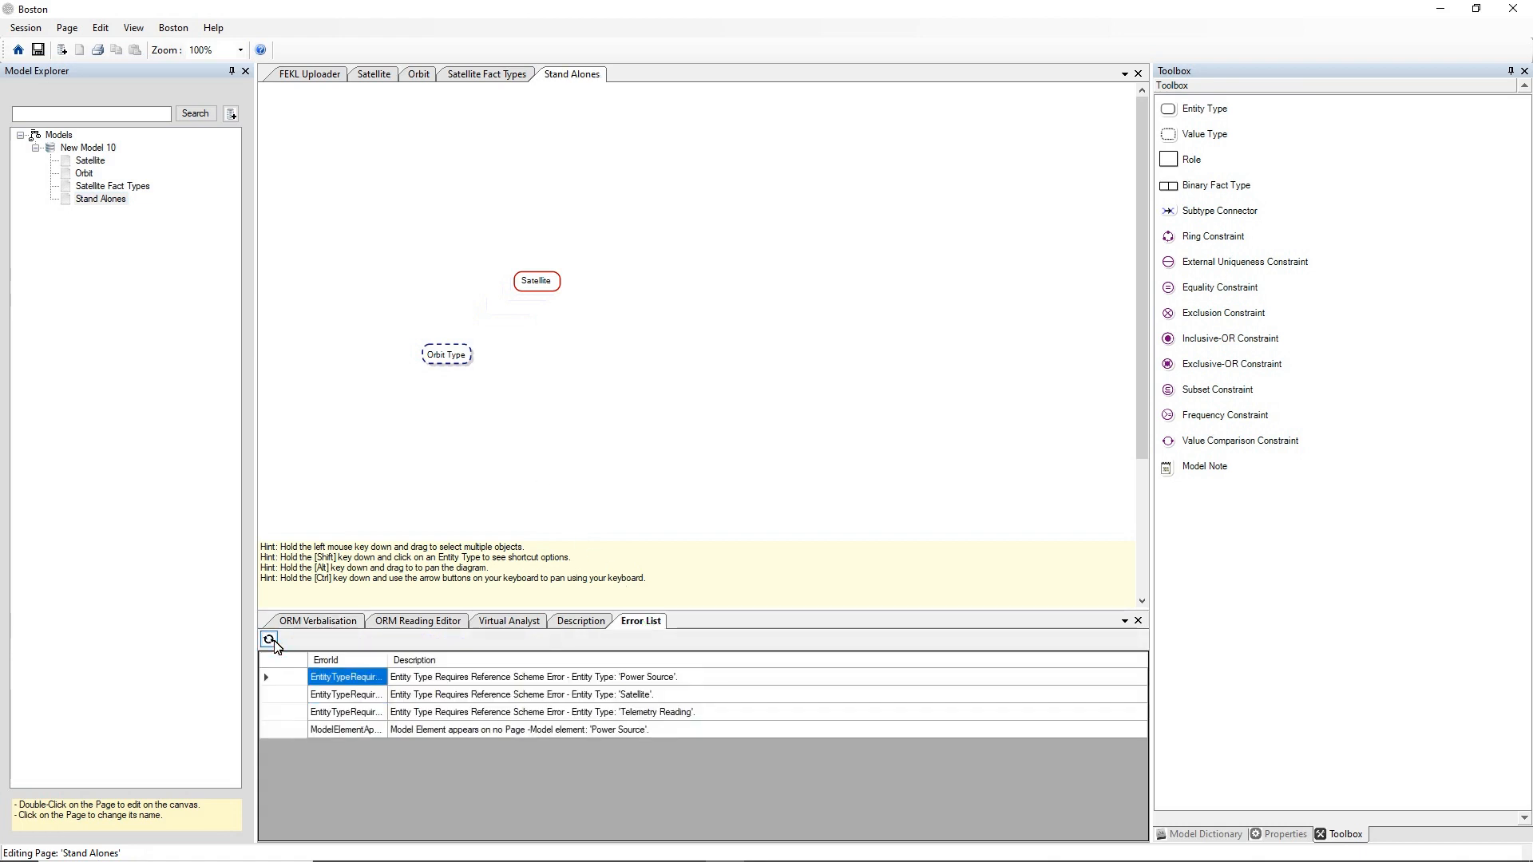
left_click(270, 640)
left_click(620, 730)
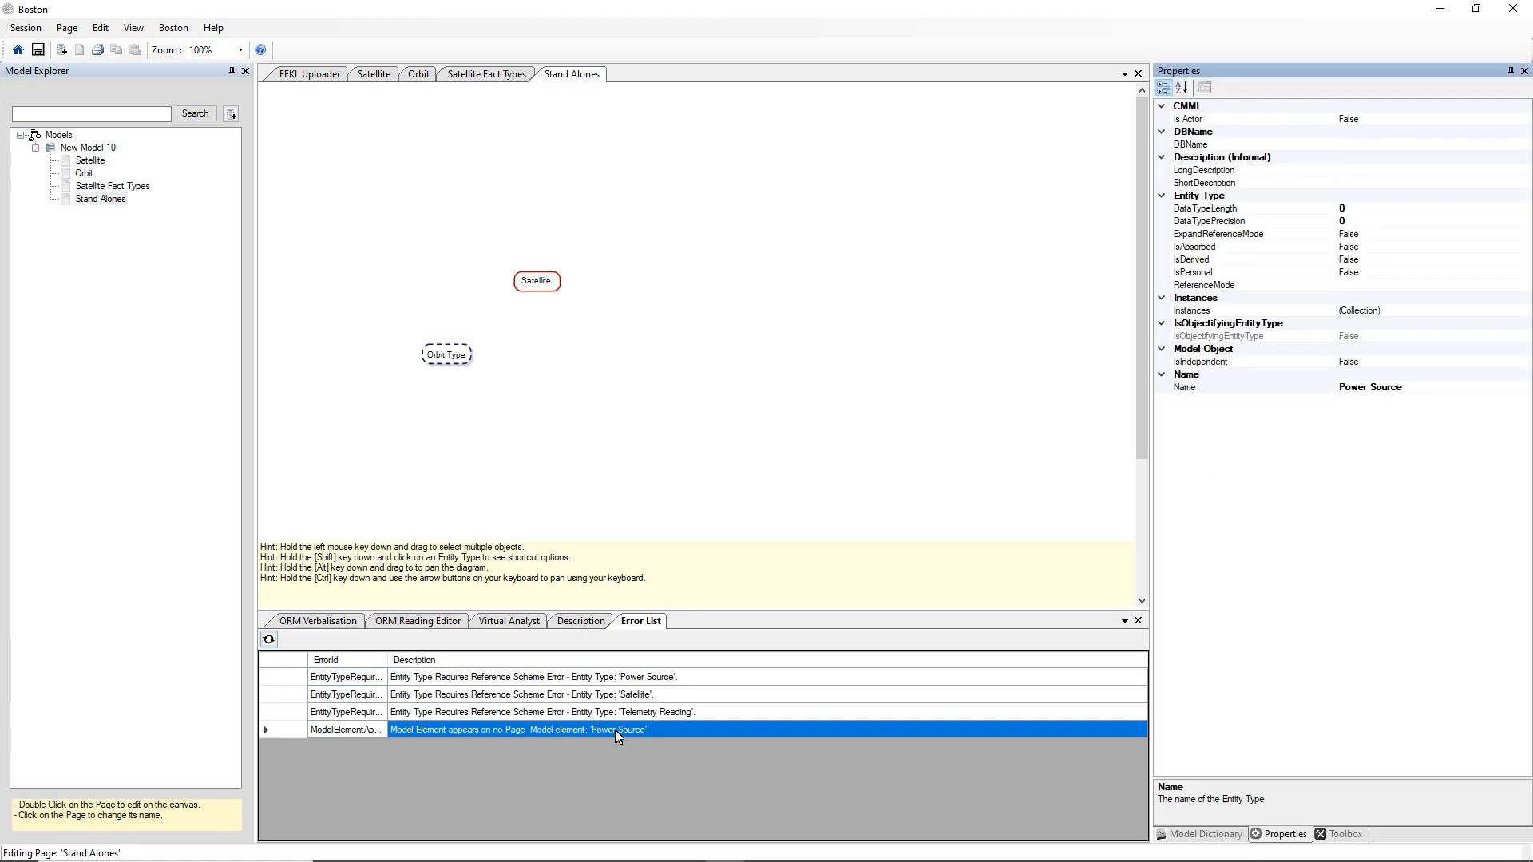
right_click(615, 730)
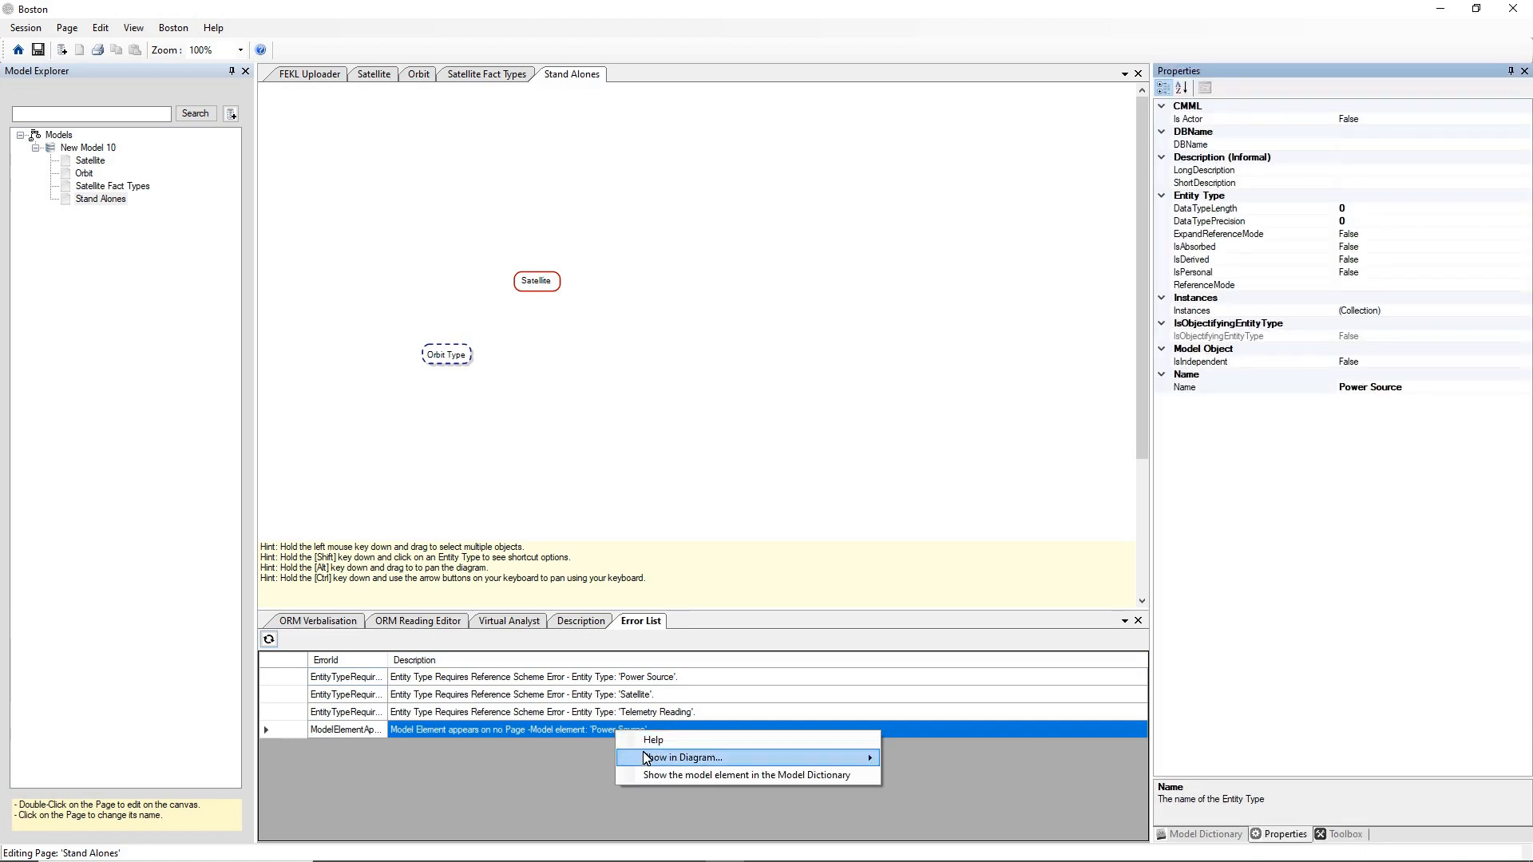
mouse_move(646, 765)
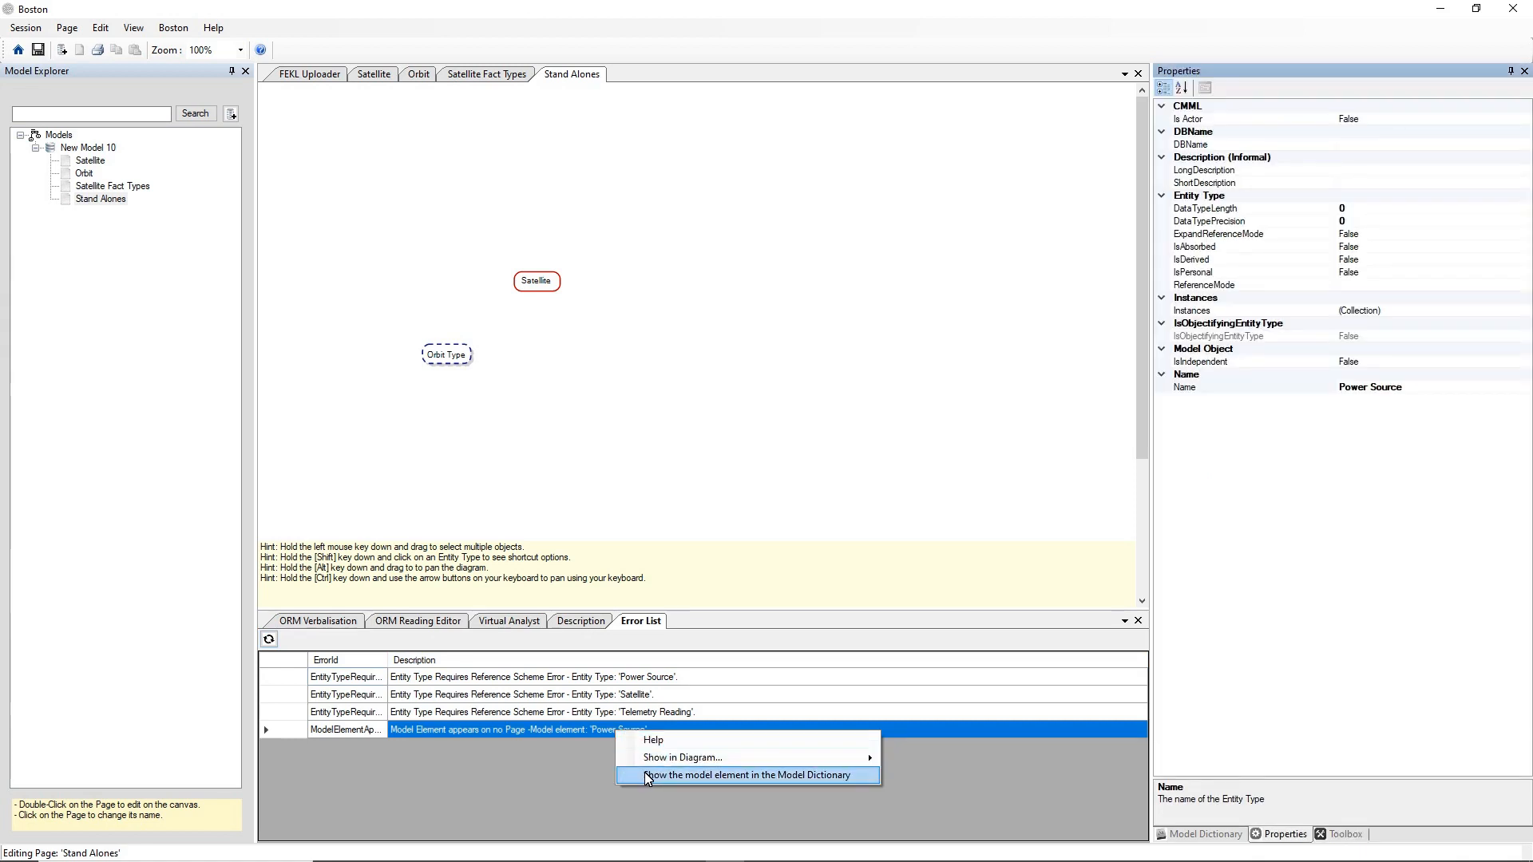
left_click(649, 777)
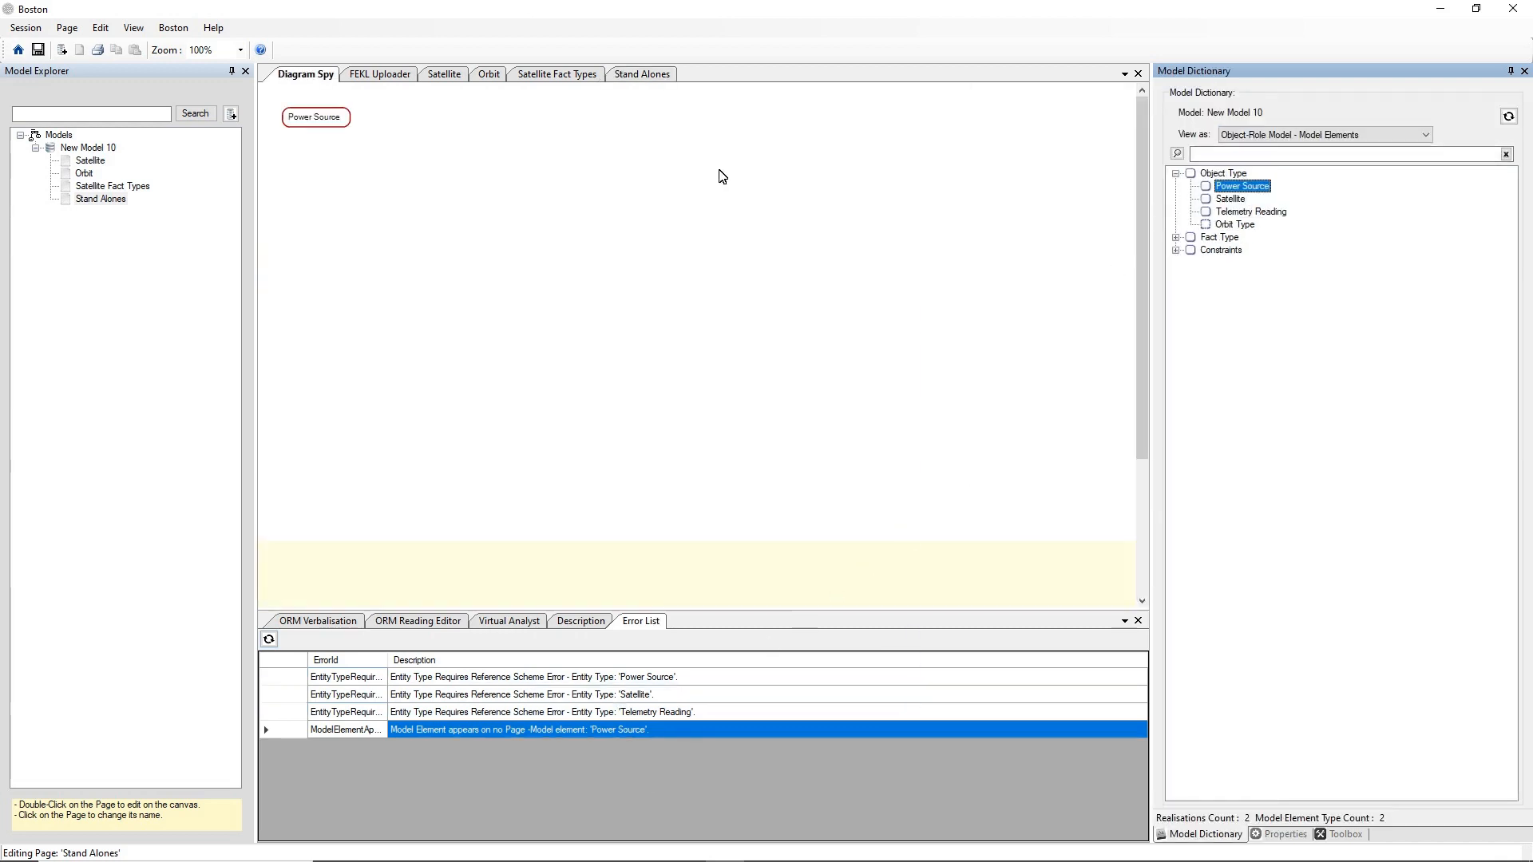
Step: Add Power Source from the Model Dictionary to the Stand Alones page, and move Satellite away to make room for its fact types
left_click(634, 74)
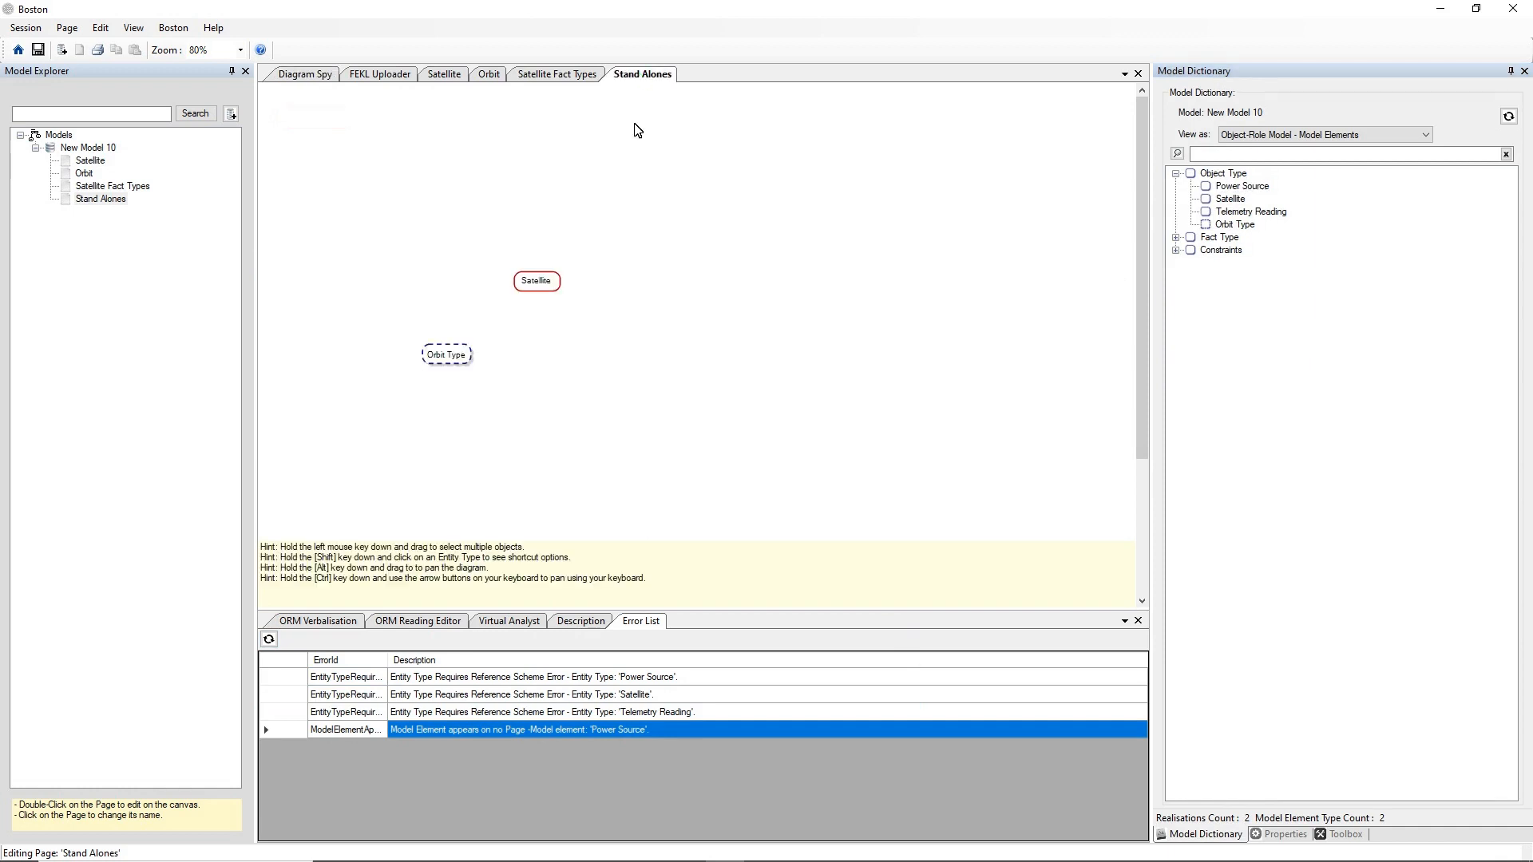
left_click_drag(1214, 186, 636, 179)
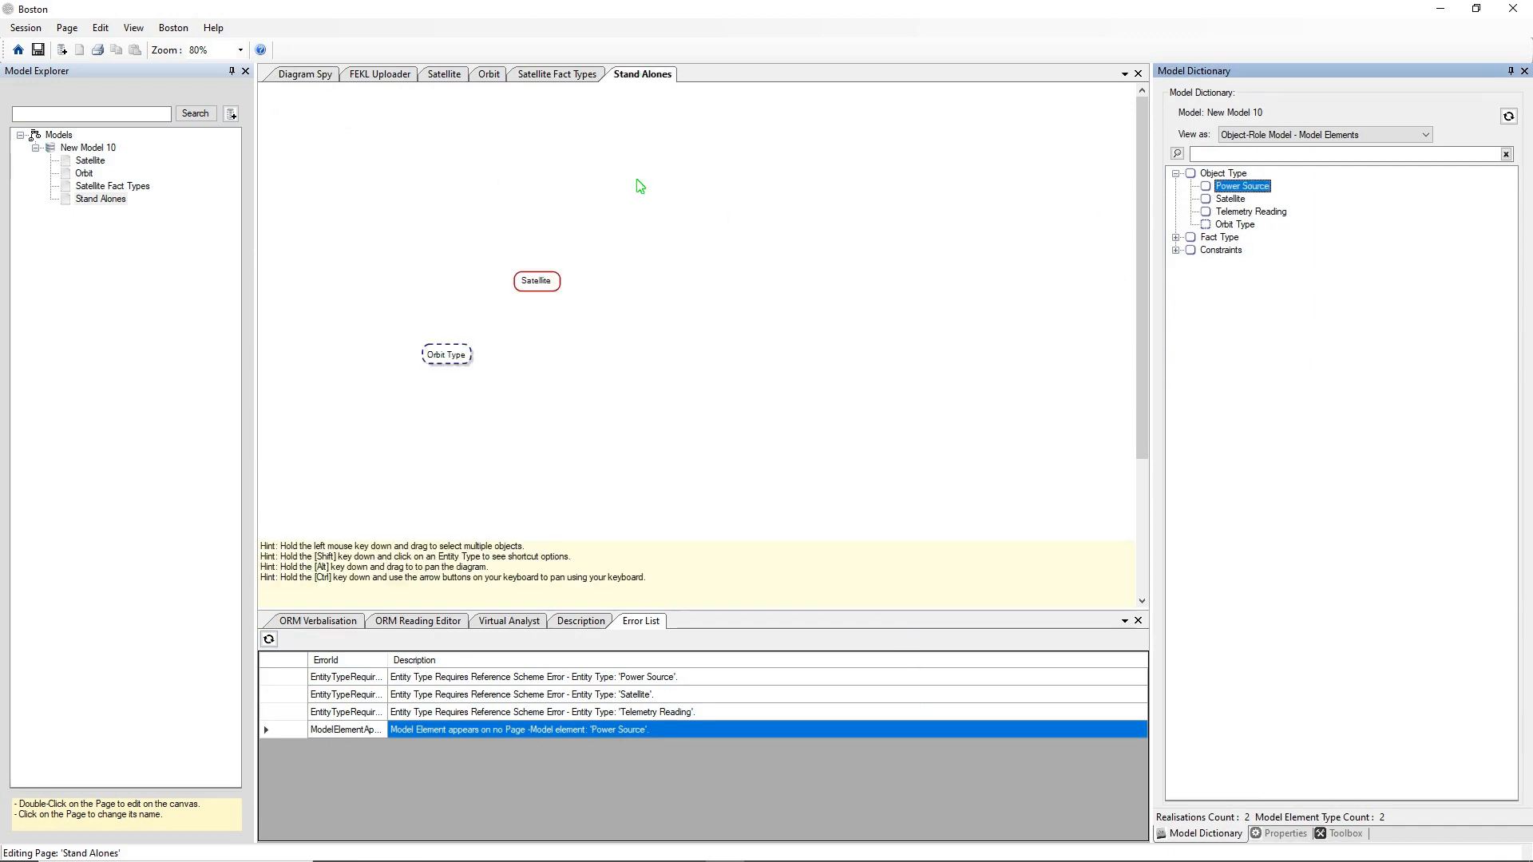
left_click(552, 292)
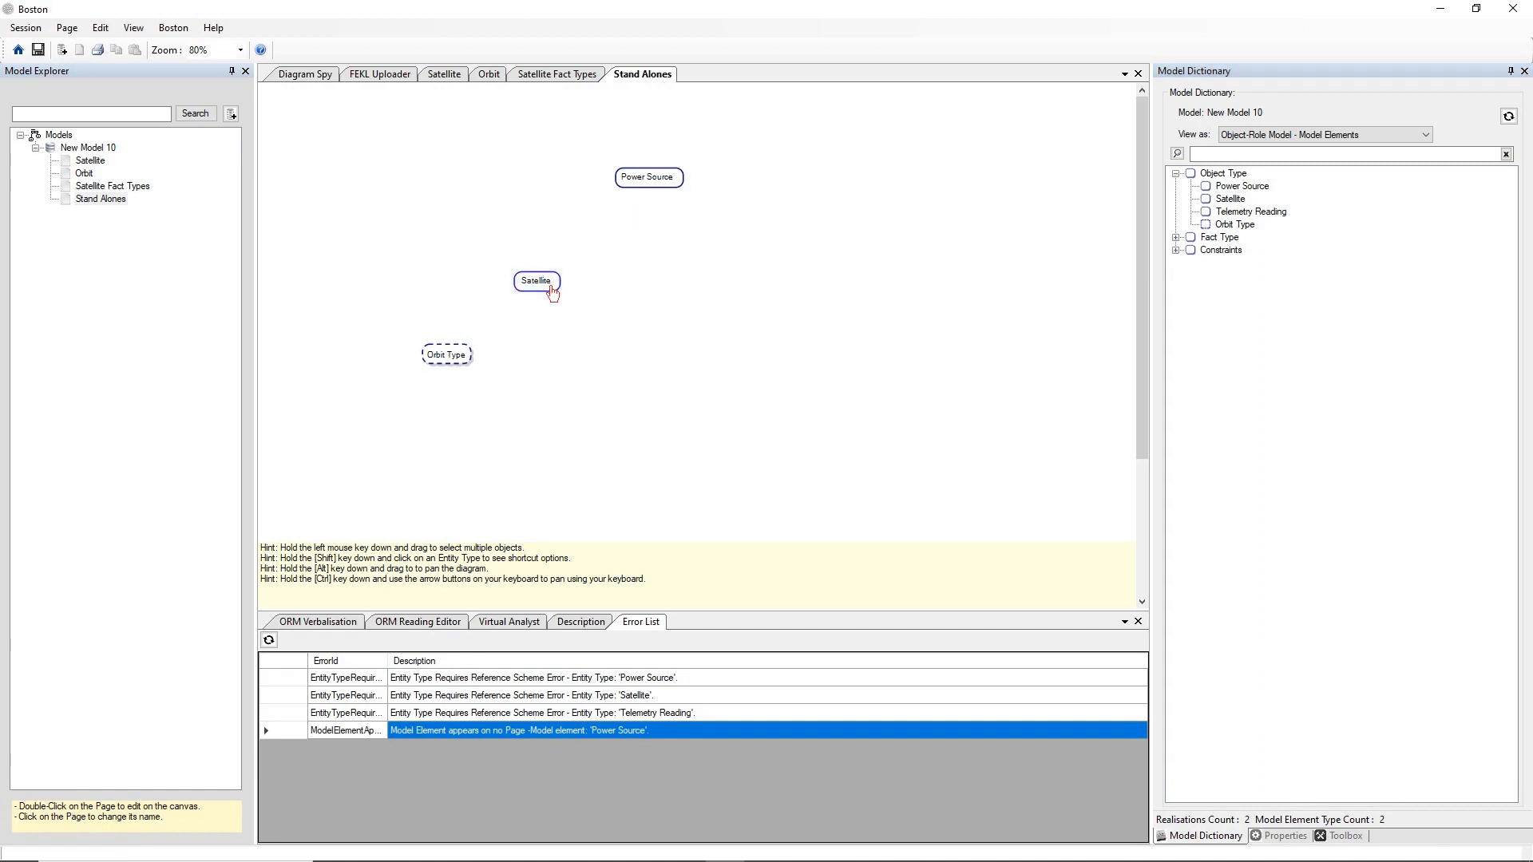
left_click_drag(552, 292, 393, 202)
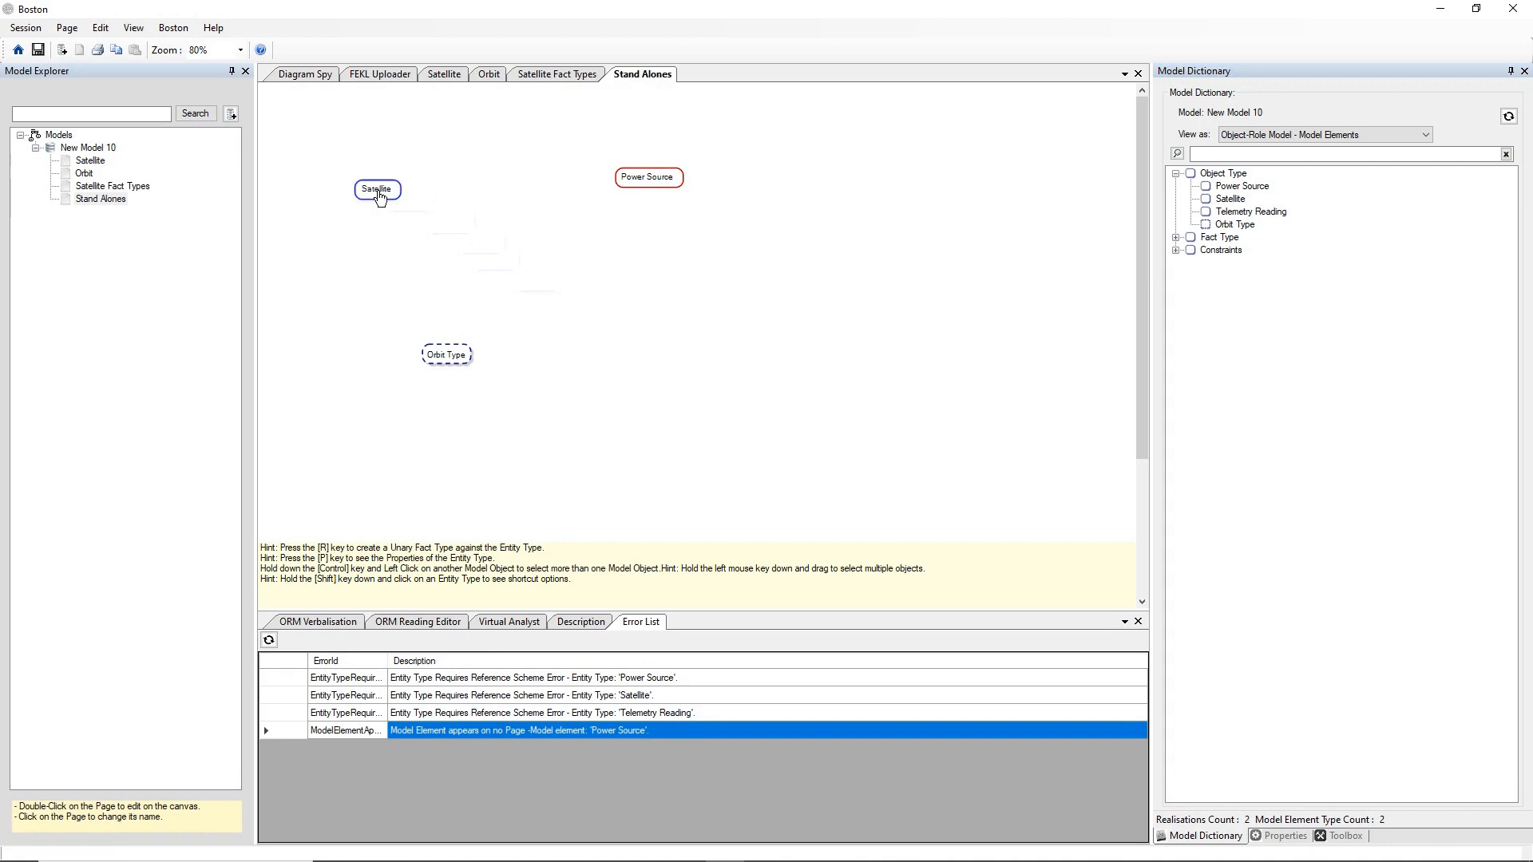
Step: Add all associated Fact Types (related to...) of Satellite to the Stand Alones page
right_click(380, 198)
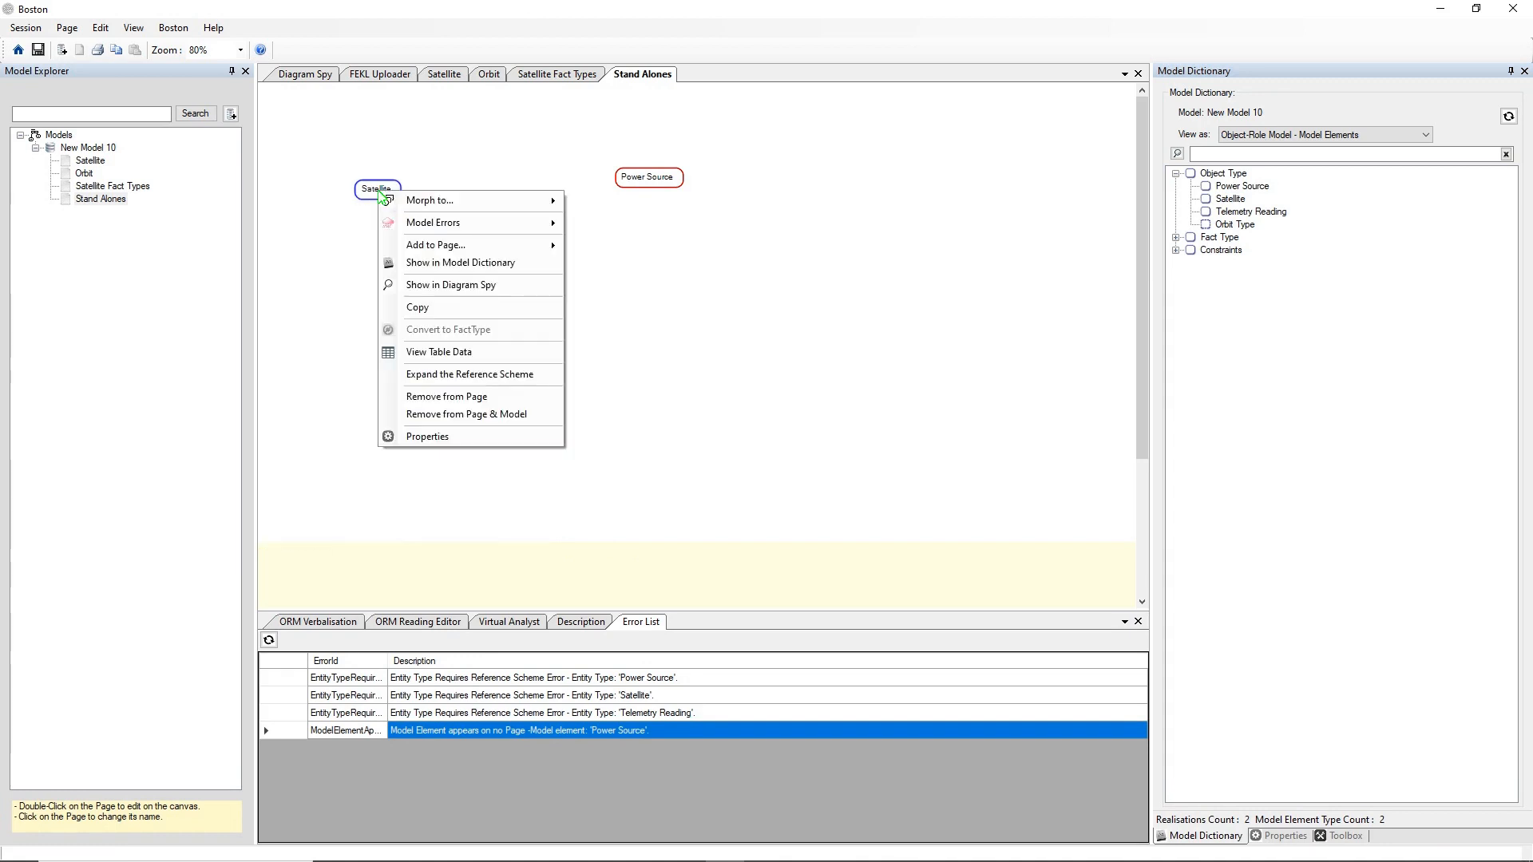
mouse_move(406, 245)
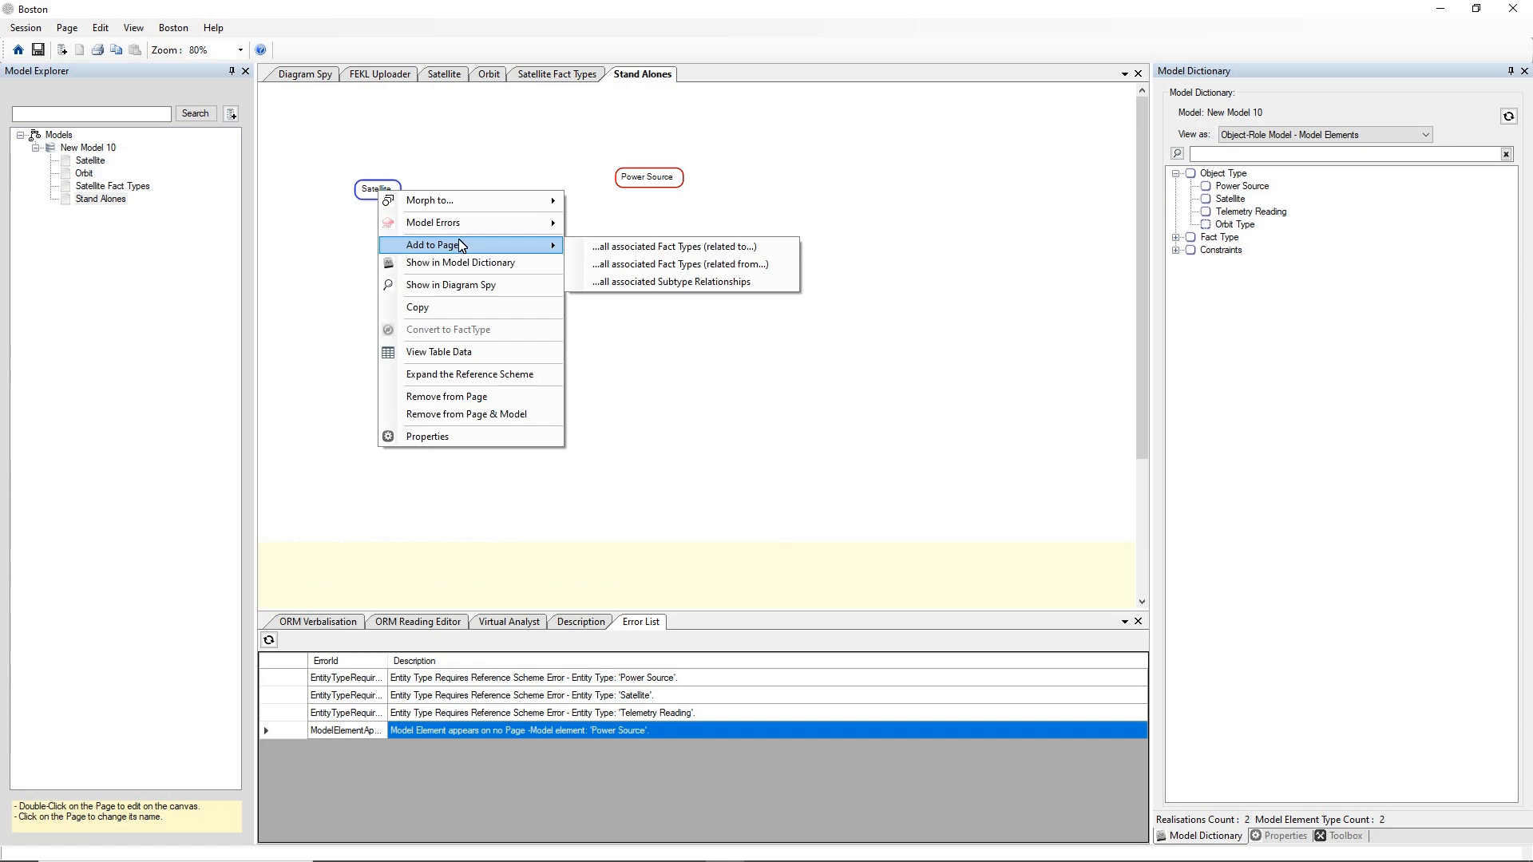
left_click(606, 253)
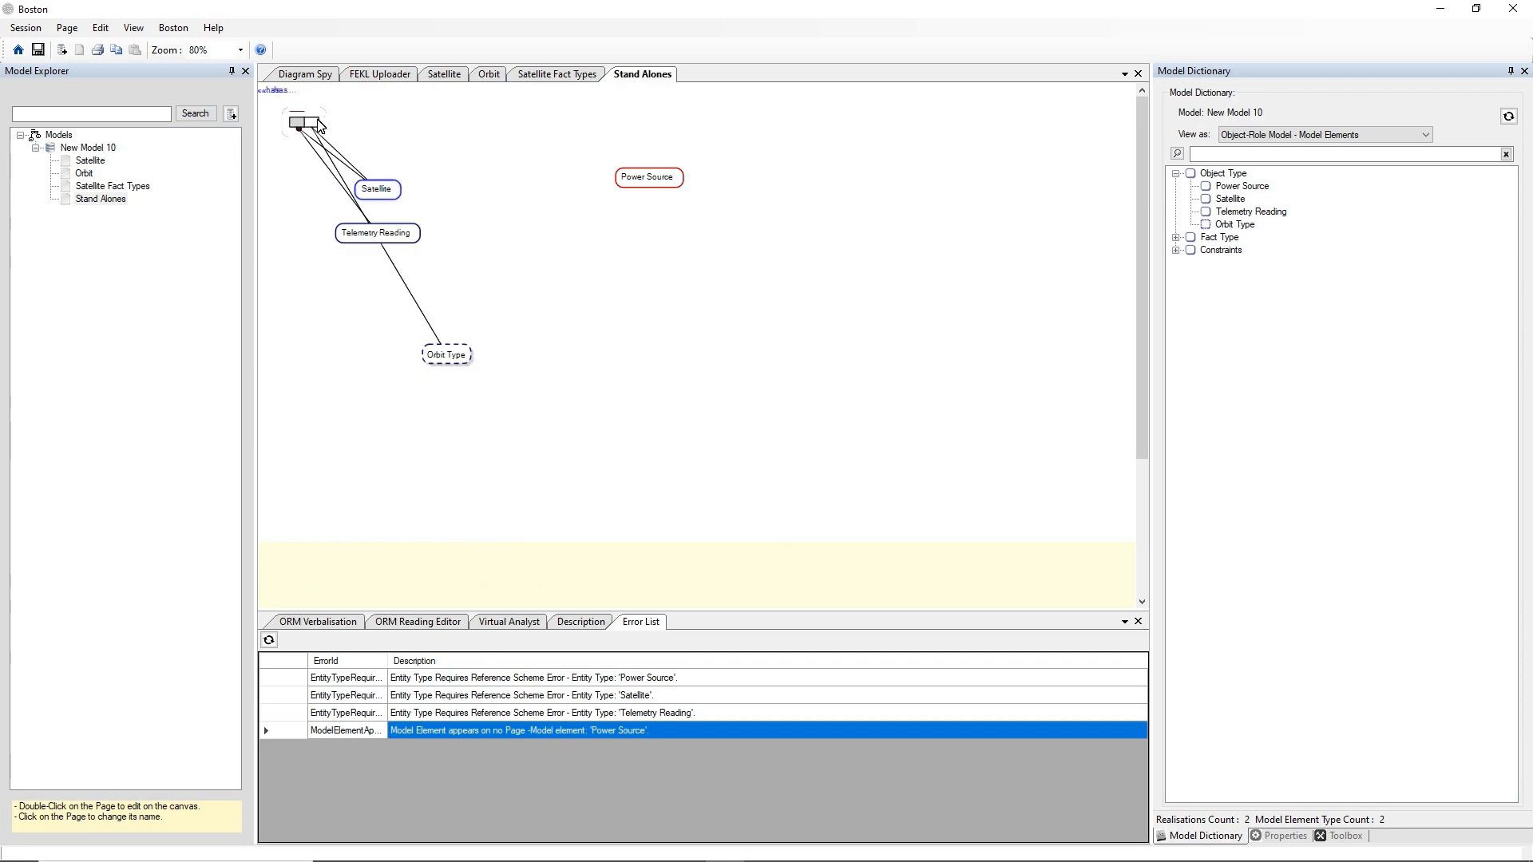
Step: Arrange the added fact types, Telemetry Reading and a "has" label so each fact type sits between Satellite and its related object
left_click_drag(319, 120, 526, 202)
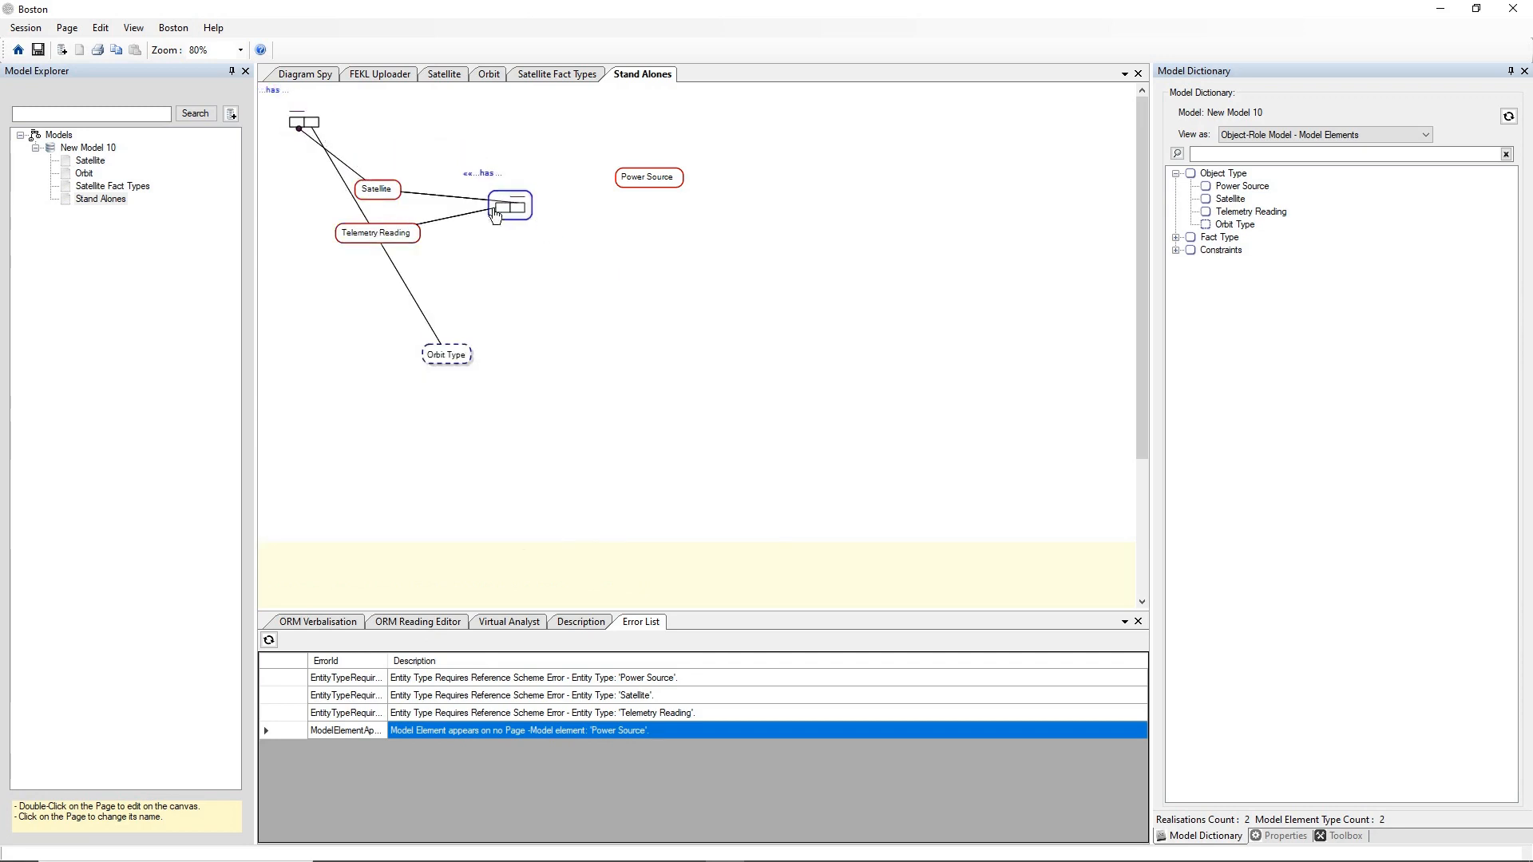
left_click_drag(396, 233, 671, 238)
left_click(474, 182)
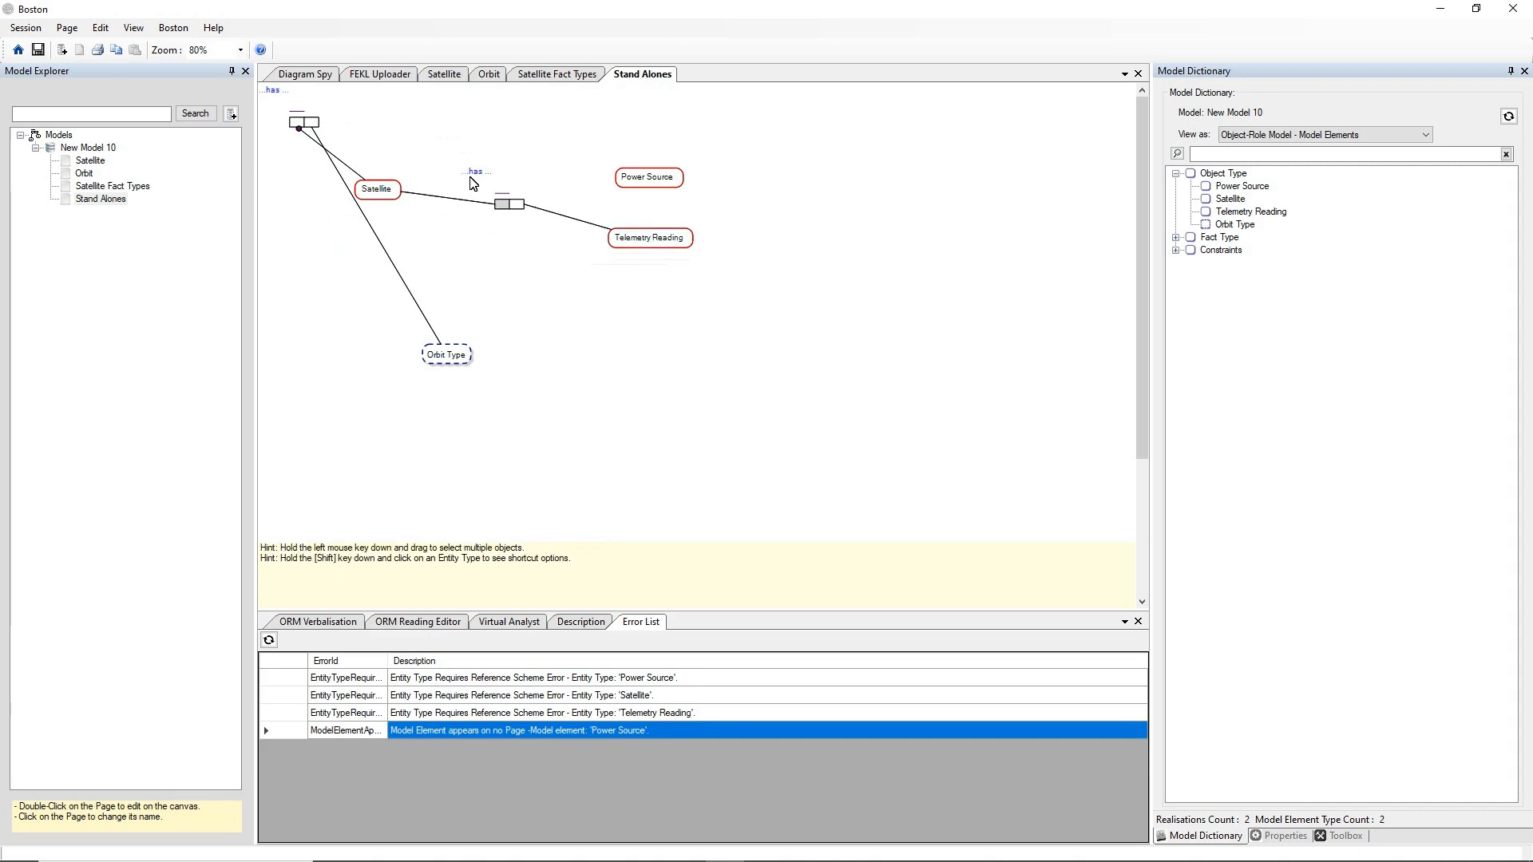
left_click_drag(477, 175, 513, 226)
left_click(464, 209)
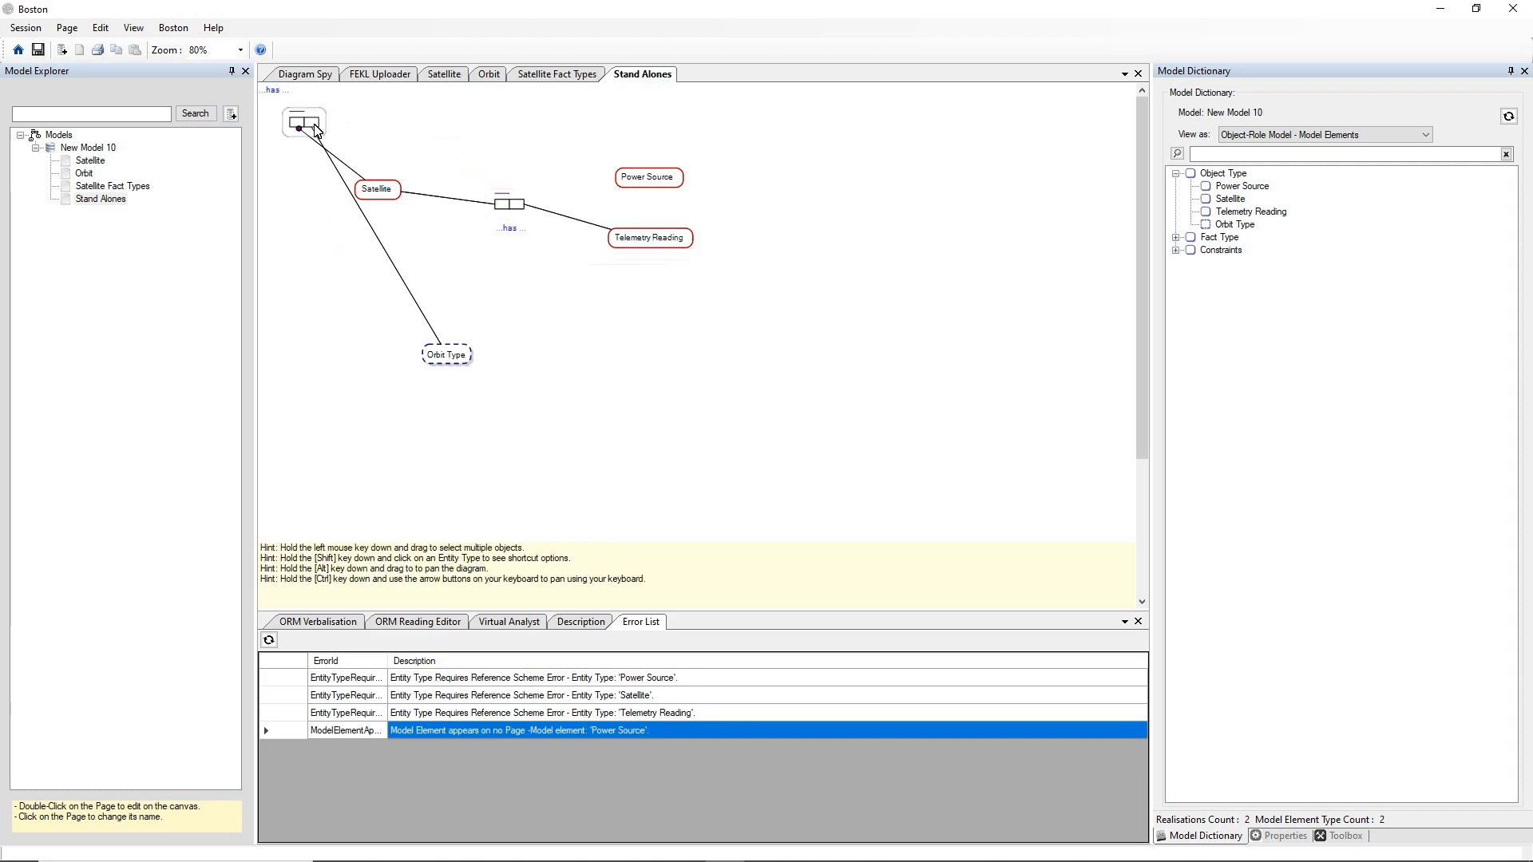
left_click_drag(319, 124, 424, 289)
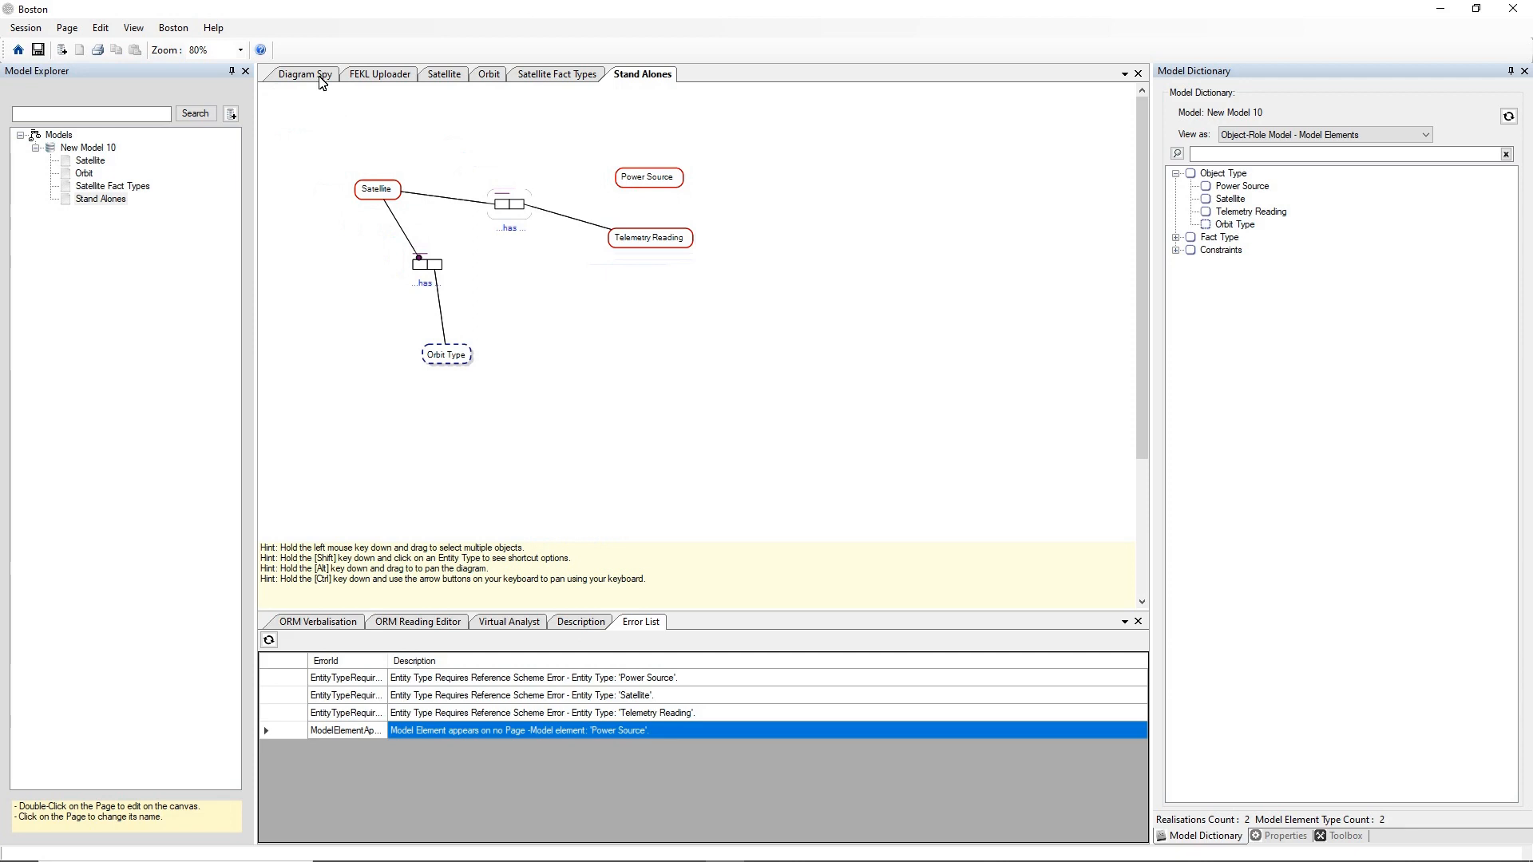
Step: Return to the FEKL Uploader and mark the ", STAND ALONE" ending of the statement that adds Satellite to Stand Alones
left_click(357, 75)
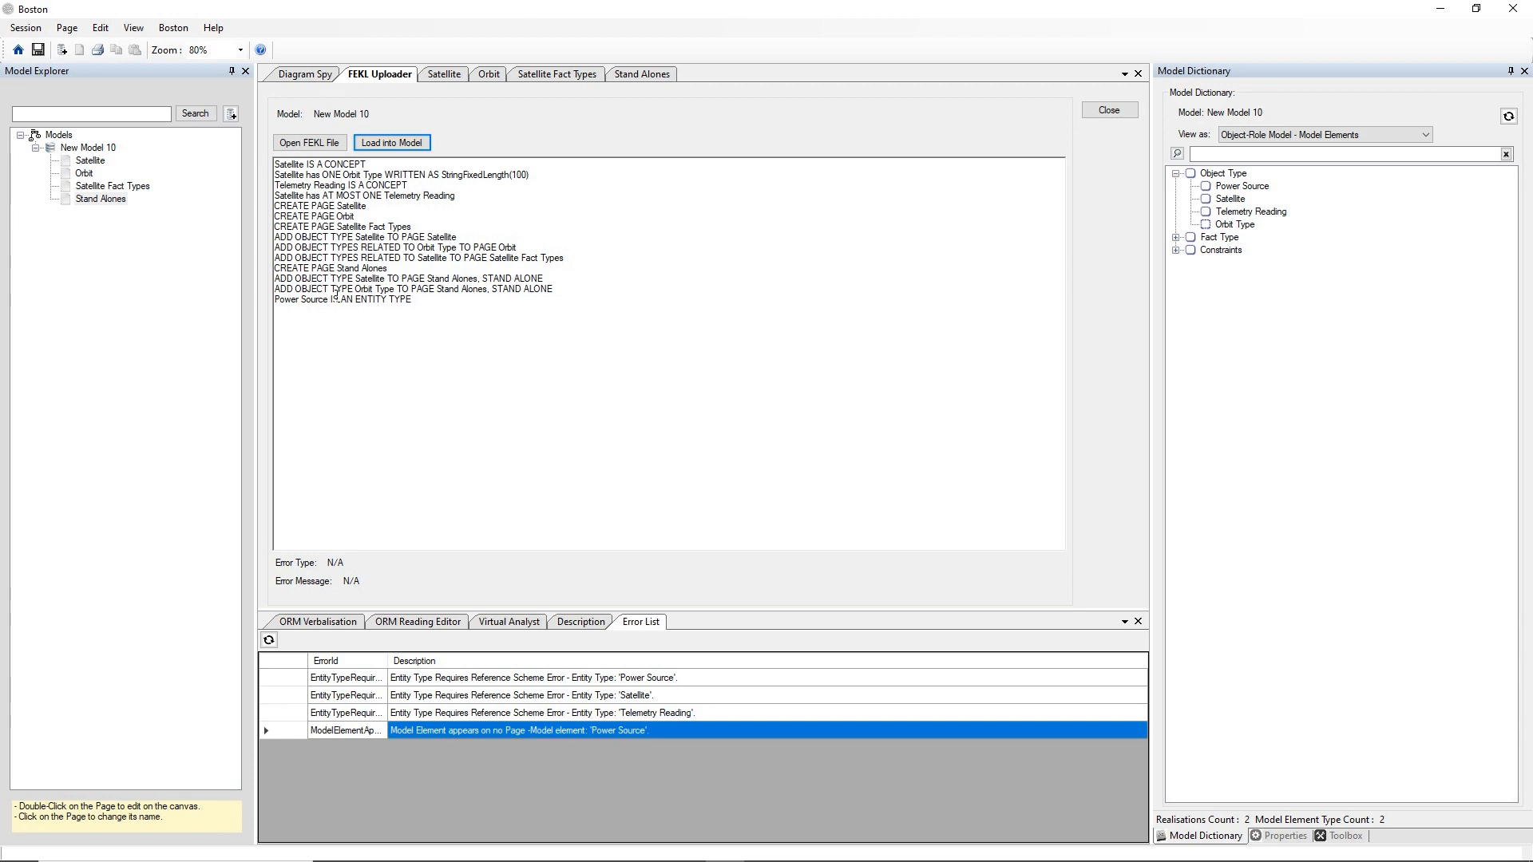
left_click_drag(475, 279, 552, 274)
left_click(476, 278)
left_click(553, 273)
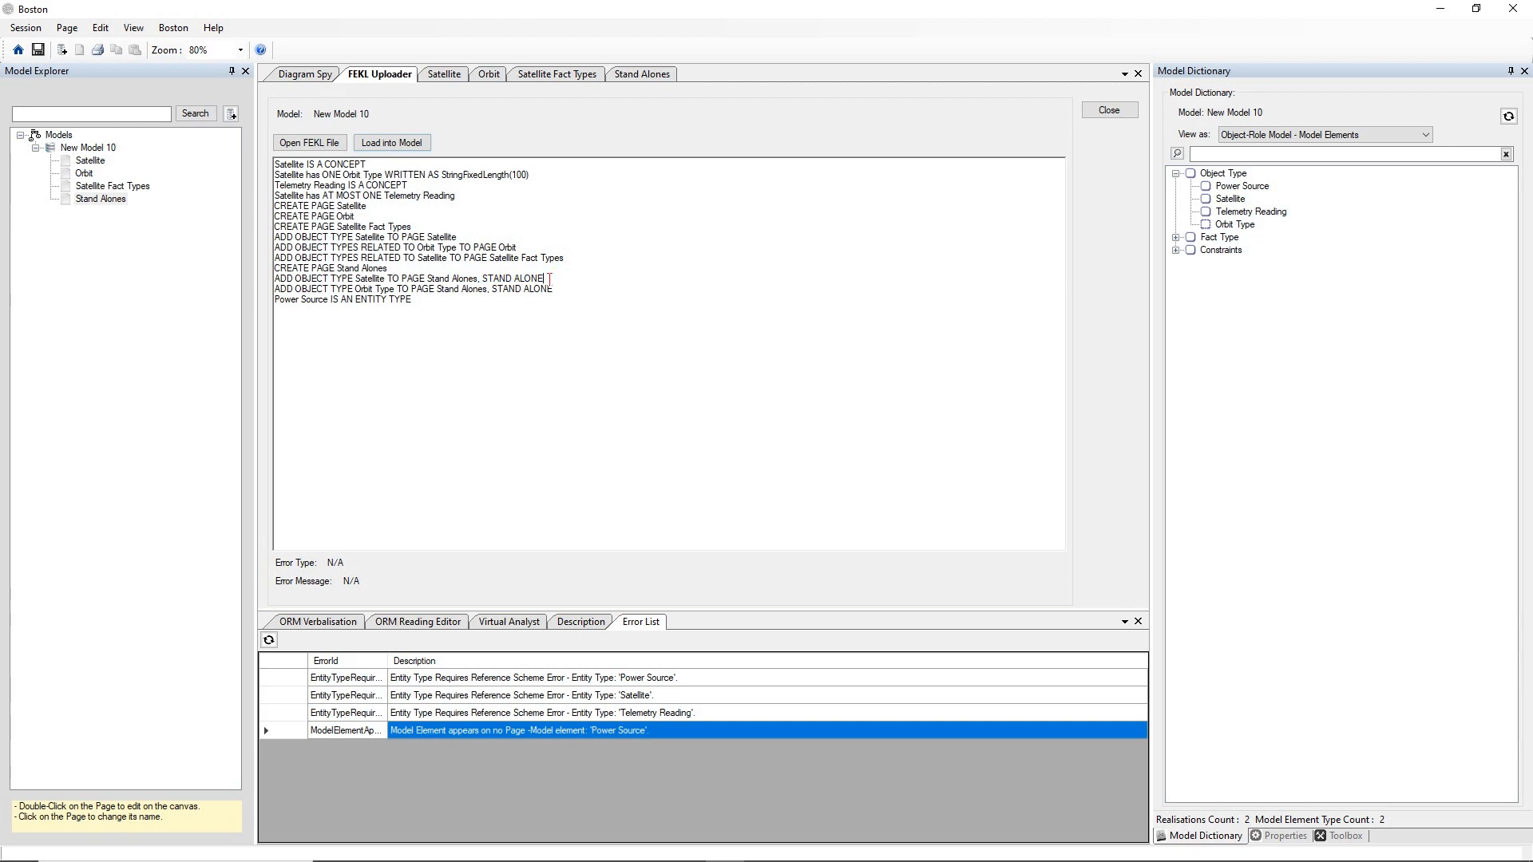